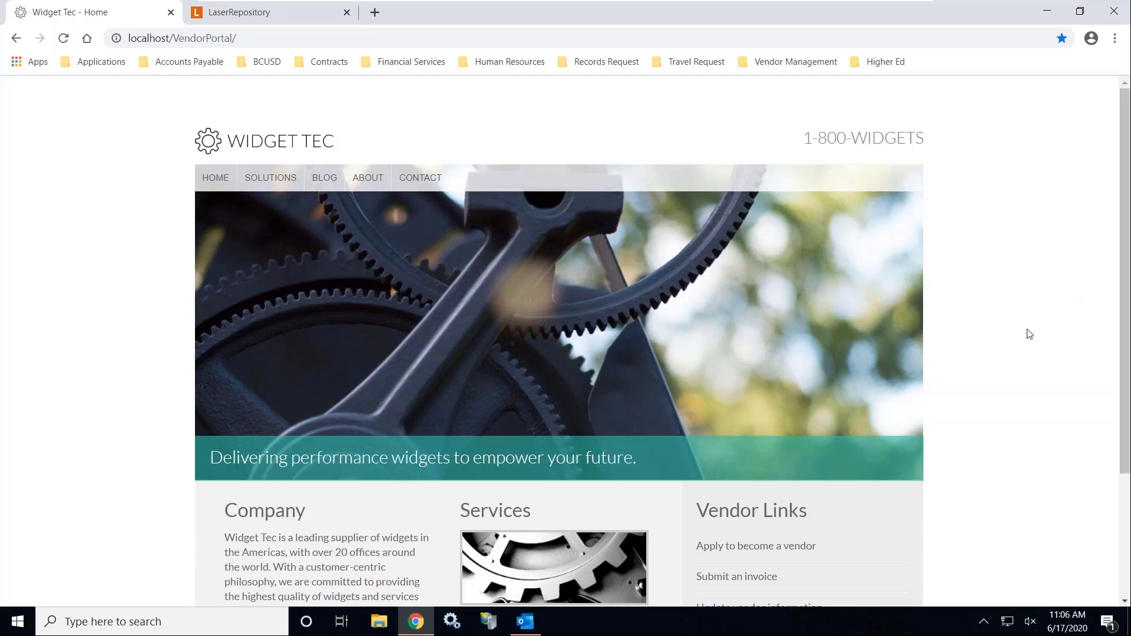
# Scroll to Vendor Links and follow 'Apply to become a vendor'
pyautogui.scroll(-3, 1029, 334)
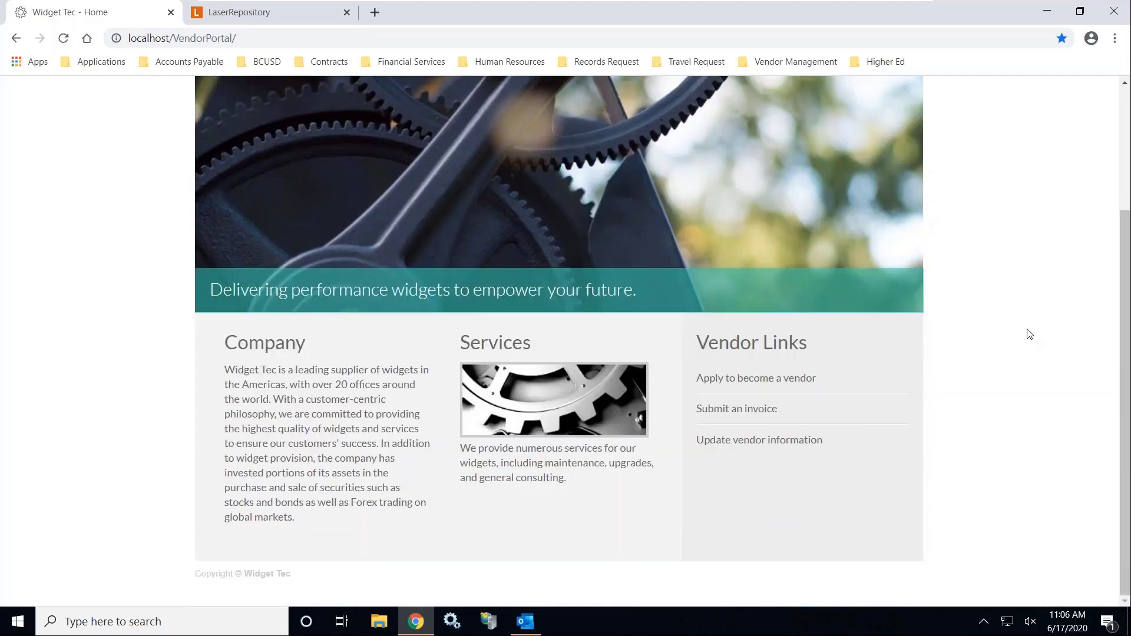
pyautogui.click(800, 382)
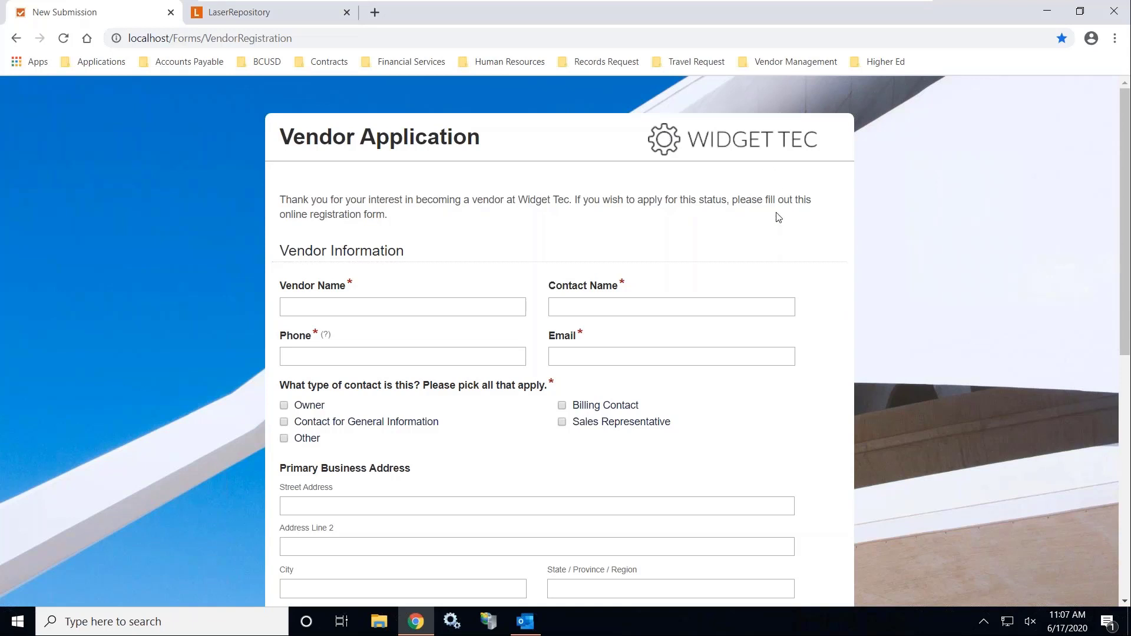
# Enter vendor name Semper, Inc., then the contact's full name and phone number
pyautogui.click(460, 303)
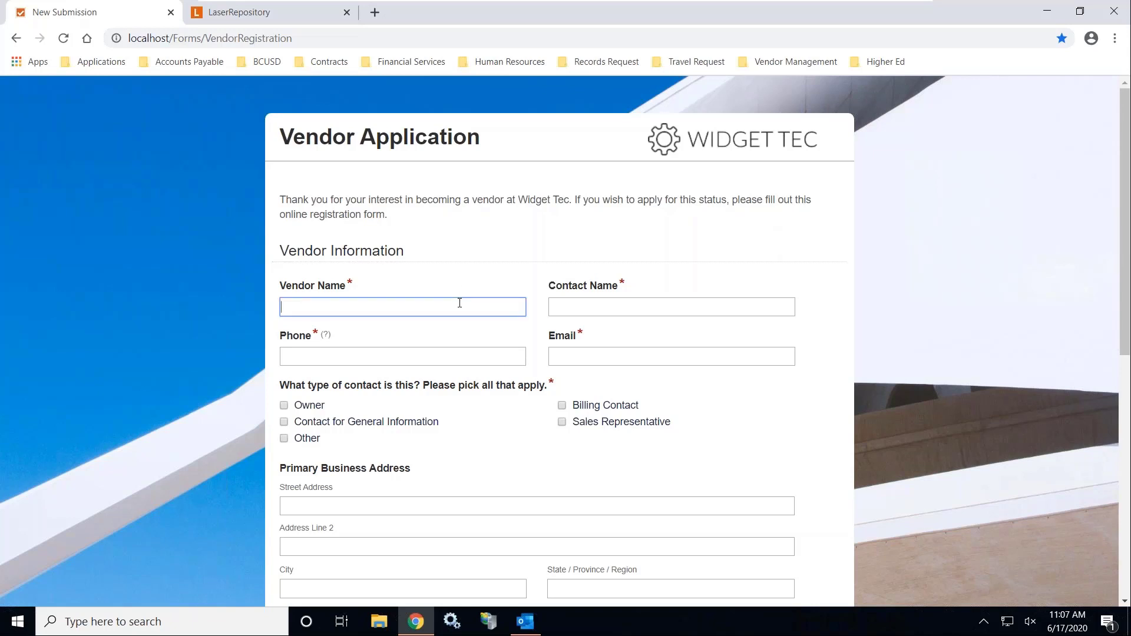
pyautogui.write('Semper, Inc.')
pyautogui.press('Tab')
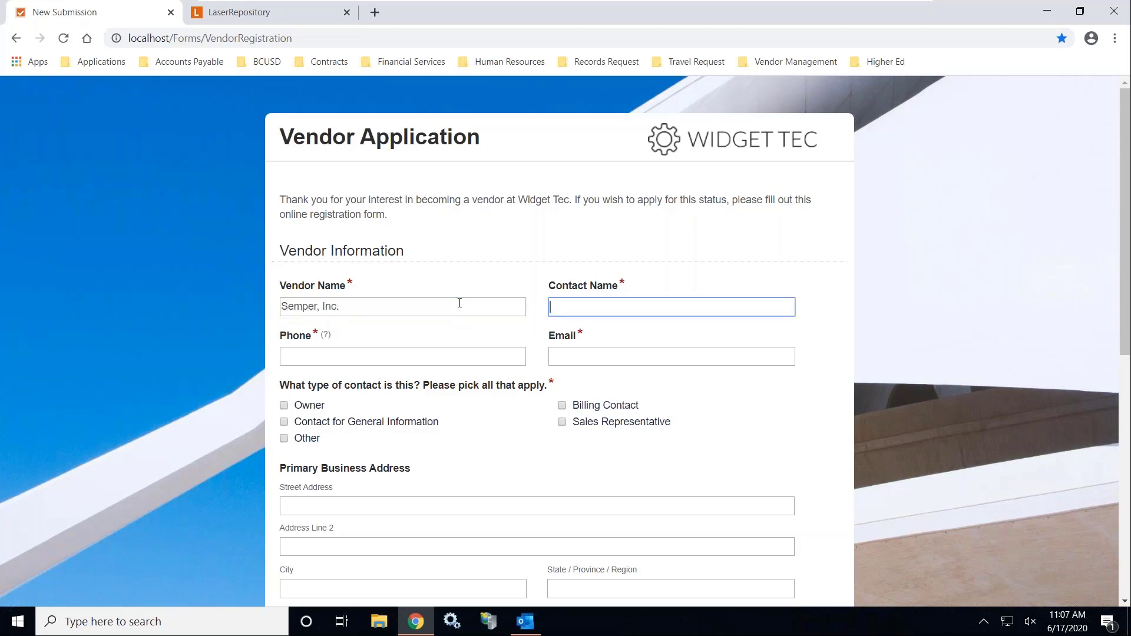
pyautogui.press('Tab')
pyautogui.press('Tab')
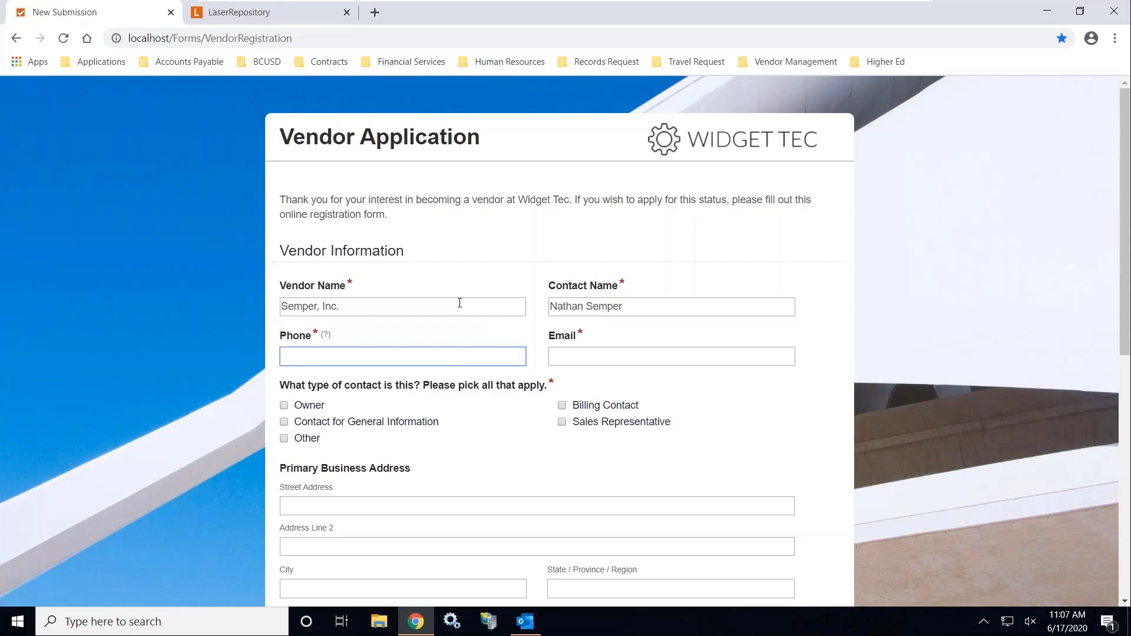
# Revisit the vendor name entry, then fill in the contact's e-mail address
pyautogui.moveTo(326, 337)
pyautogui.moveTo(352, 283); pyautogui.dragTo(341, 285)
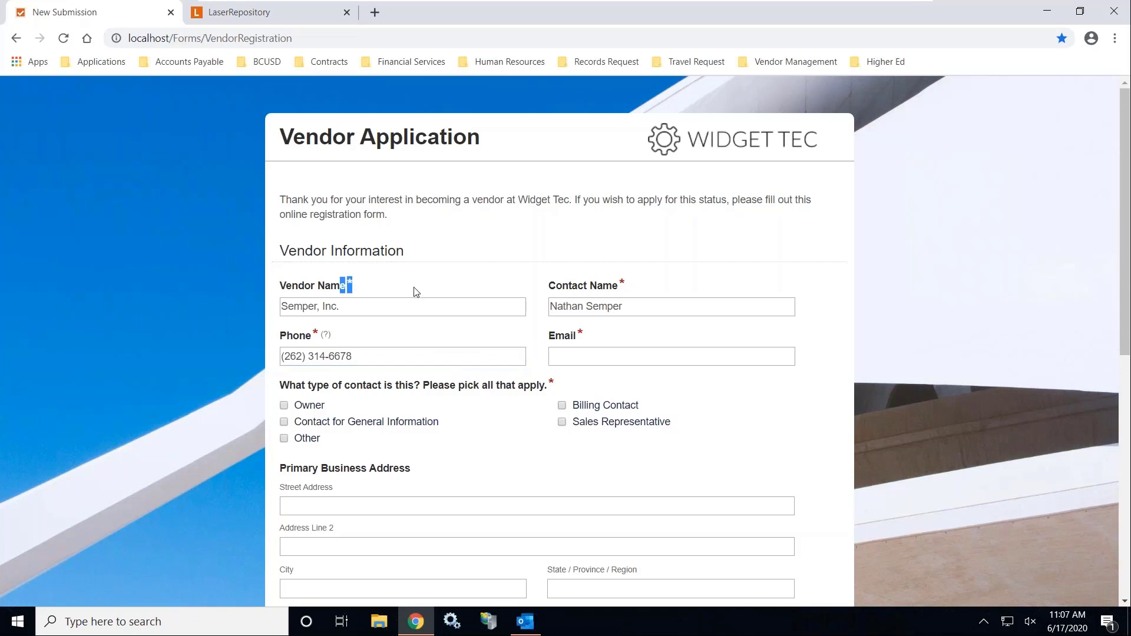
pyautogui.click(416, 293)
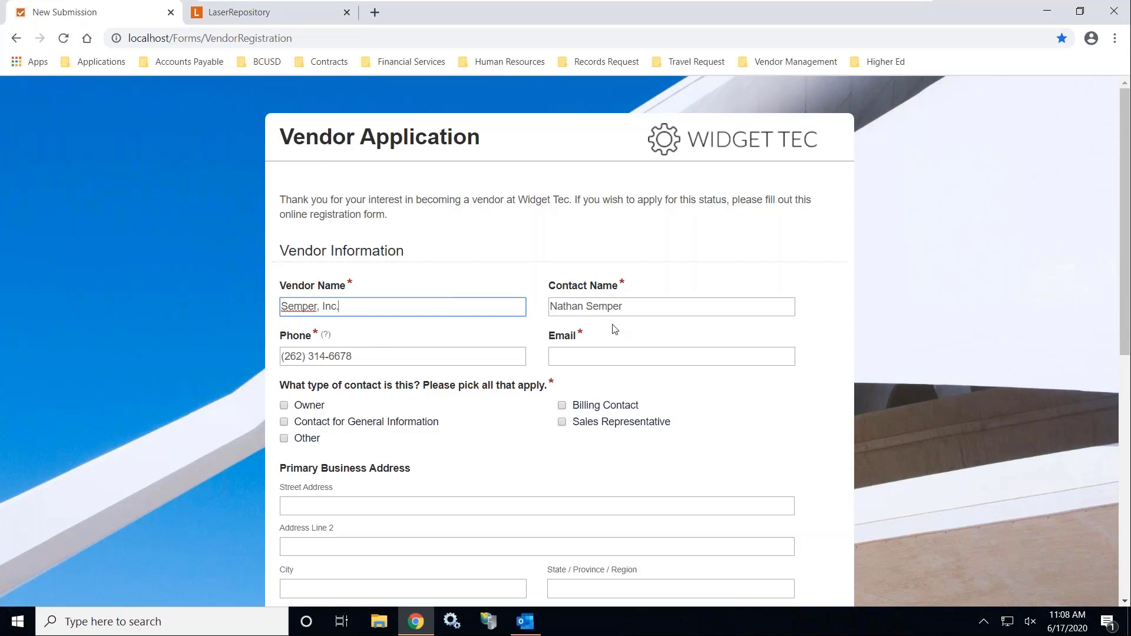
pyautogui.click(614, 355)
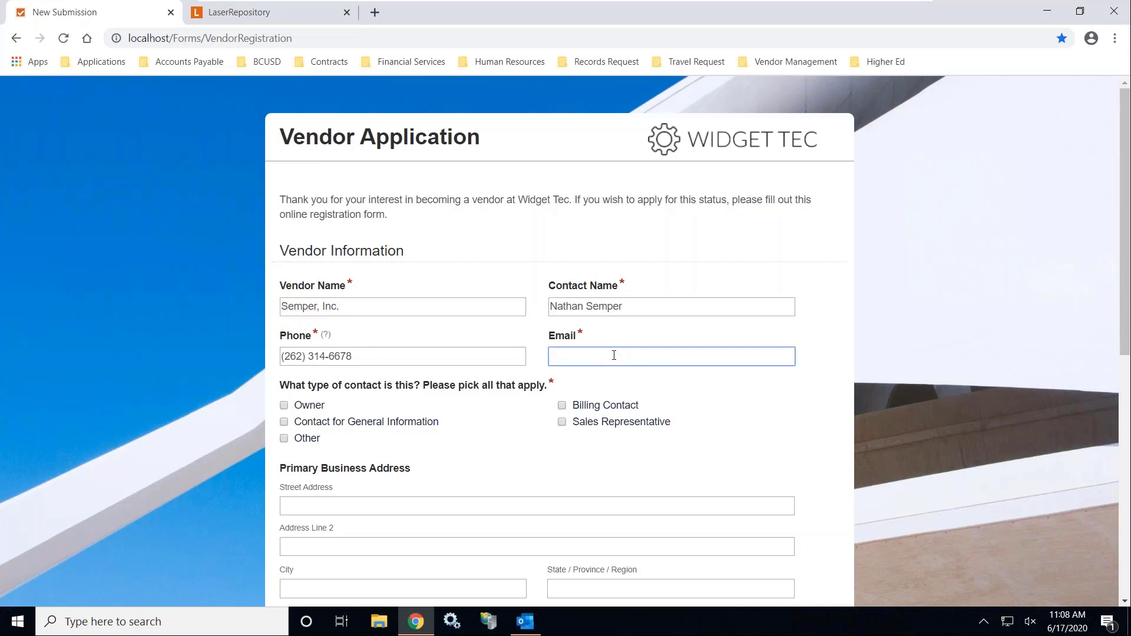
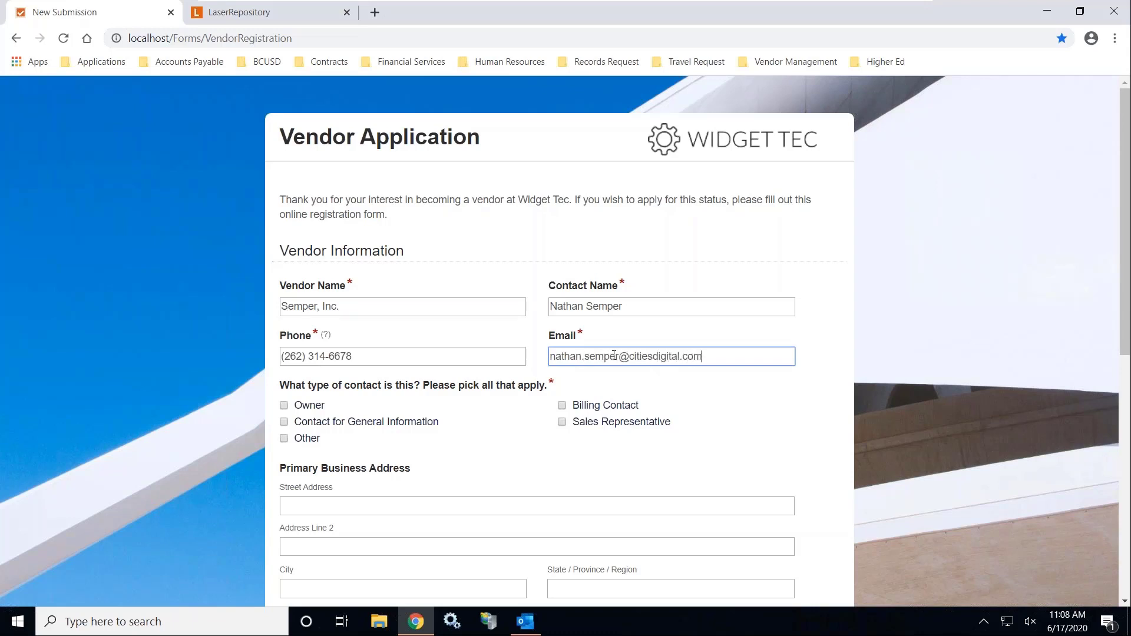
# Set the Industry dropdown to Technology
pyautogui.scroll(-4, 642, 360)
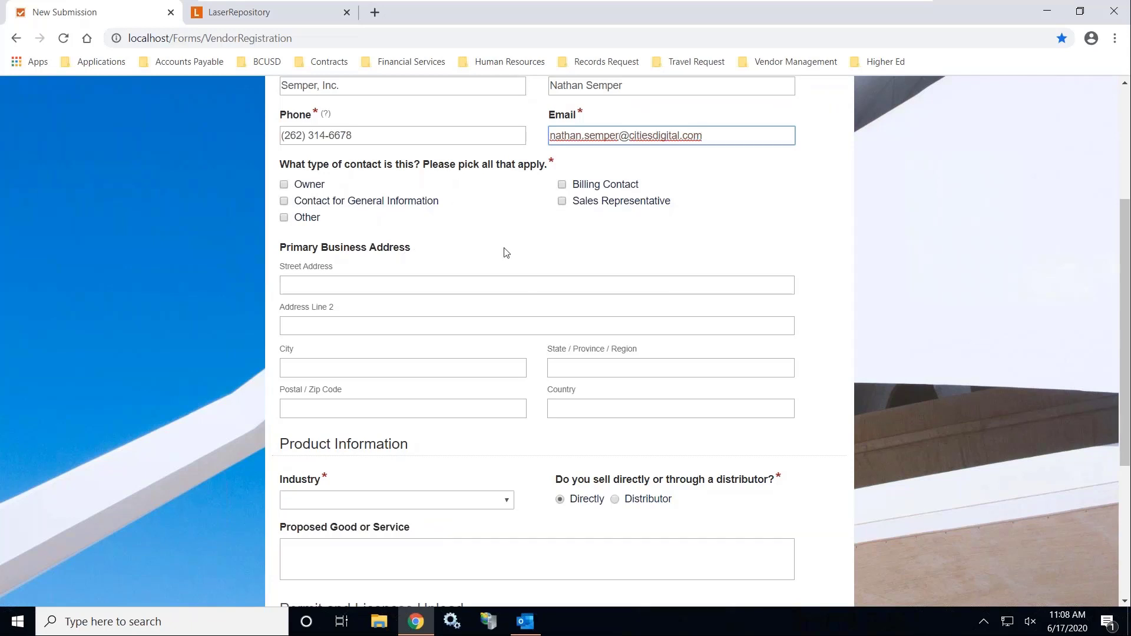
pyautogui.scroll(-3, 459, 230)
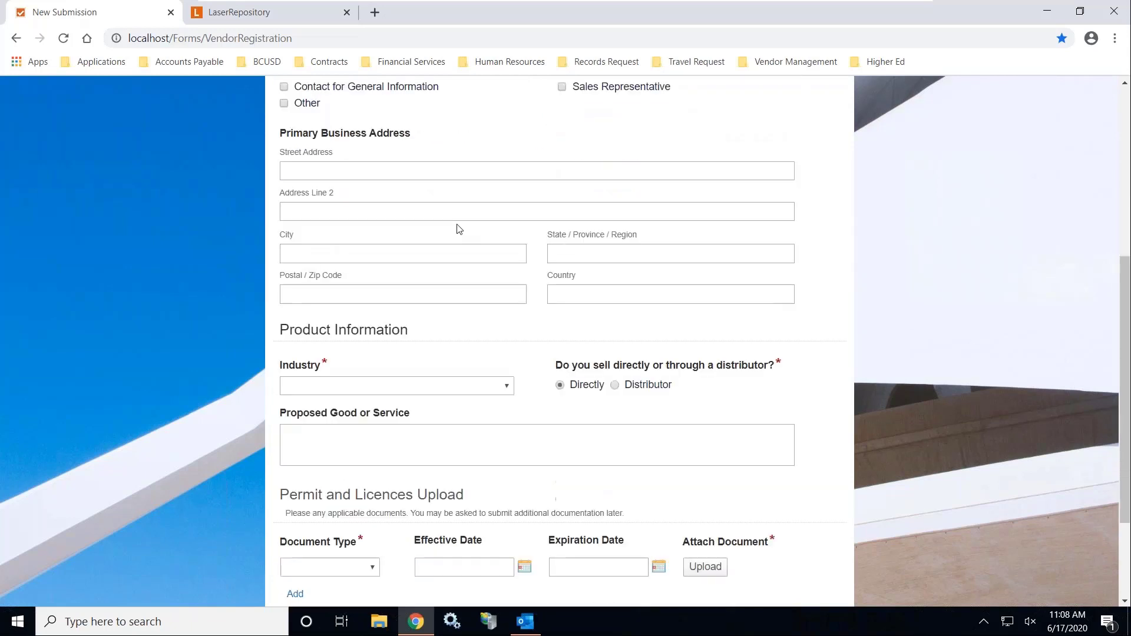
pyautogui.scroll(-2, 489, 248)
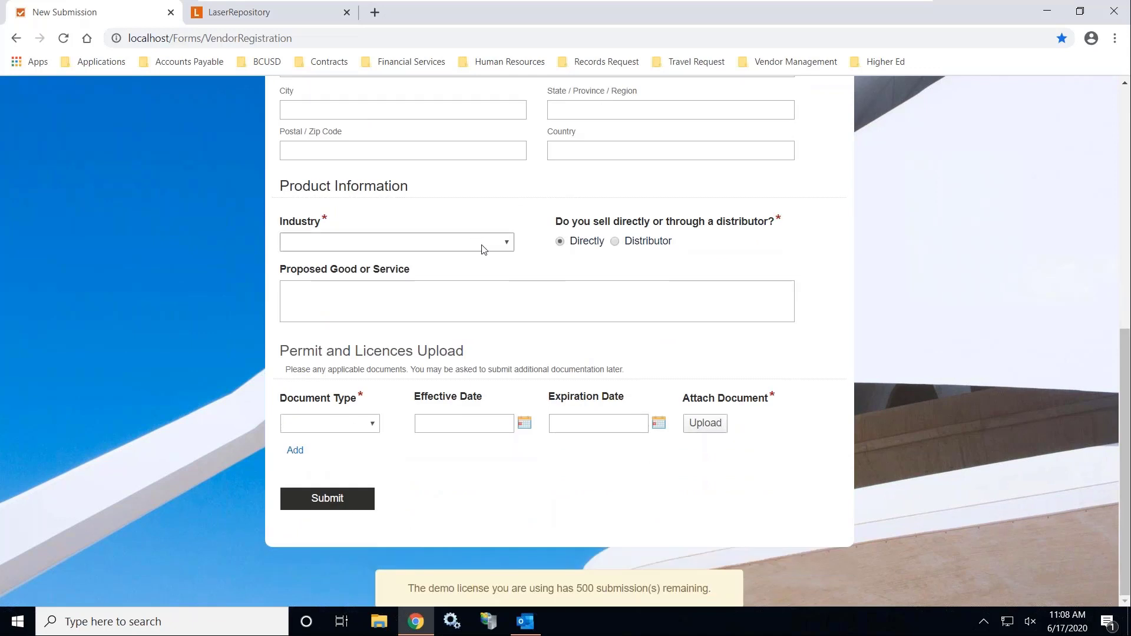
pyautogui.click(489, 247)
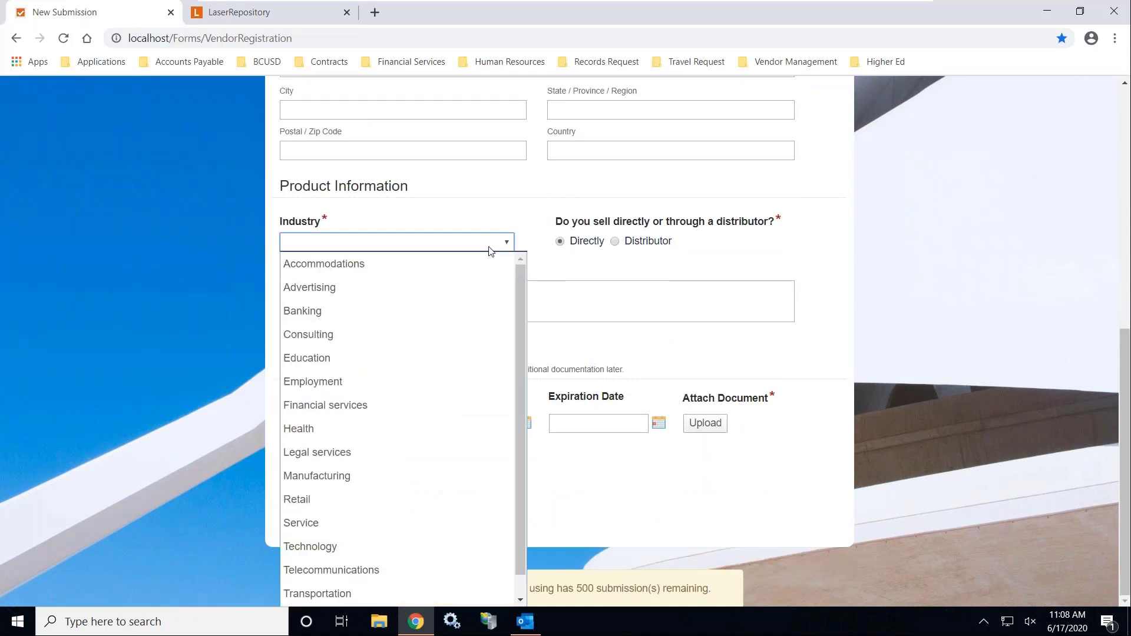
pyautogui.click(388, 541)
# Enter 'Laserfiche Document Management' as the proposed service and add two more permit rows
pyautogui.click(477, 311)
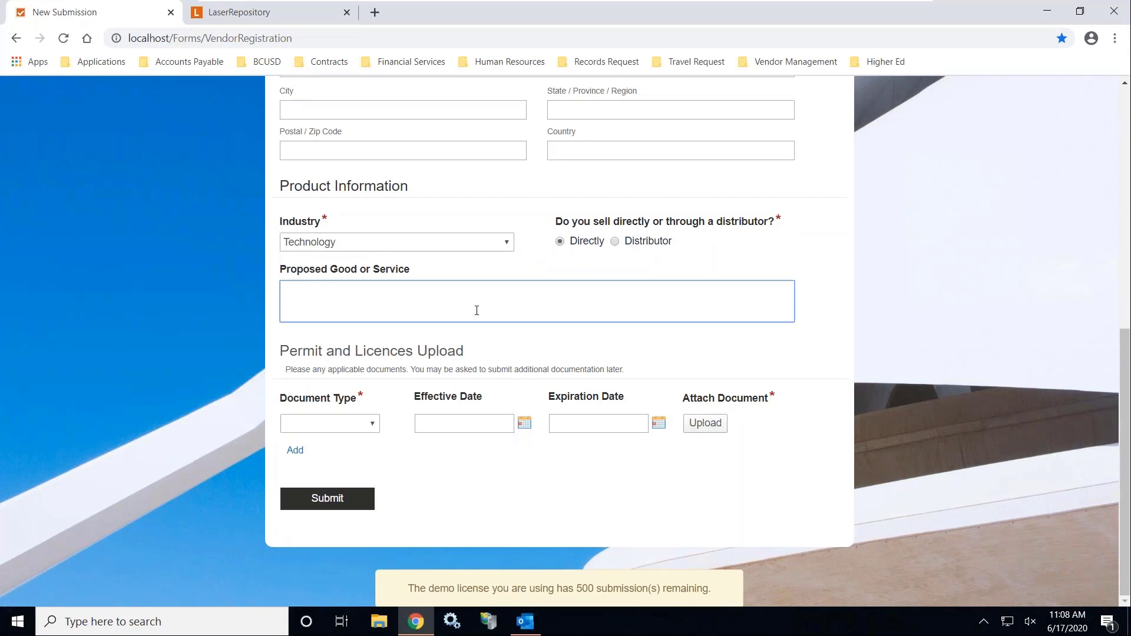
pyautogui.write('Laserrfiche')
pyautogui.press('BackSpace')
pyautogui.press('BackSpace')
pyautogui.press('BackSpace')
pyautogui.press('BackSpace')
pyautogui.press('BackSpace')
pyautogui.press('BackSpace')
pyautogui.press('BackSpace')
pyautogui.write('fiche Document Man')
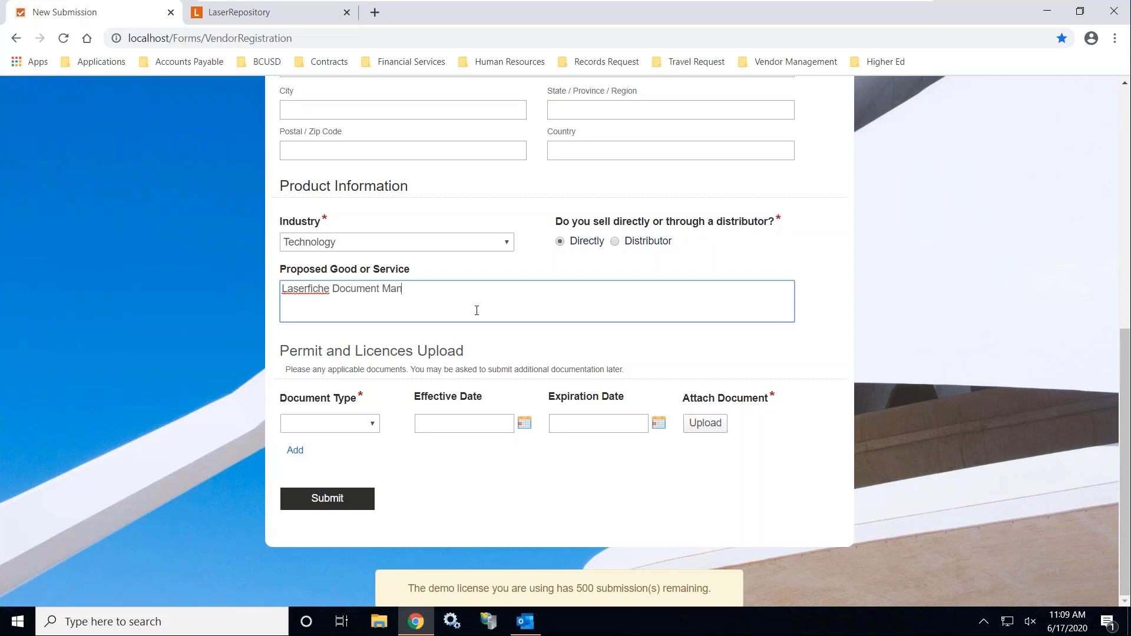
pyautogui.write('agement')
pyautogui.click(749, 383)
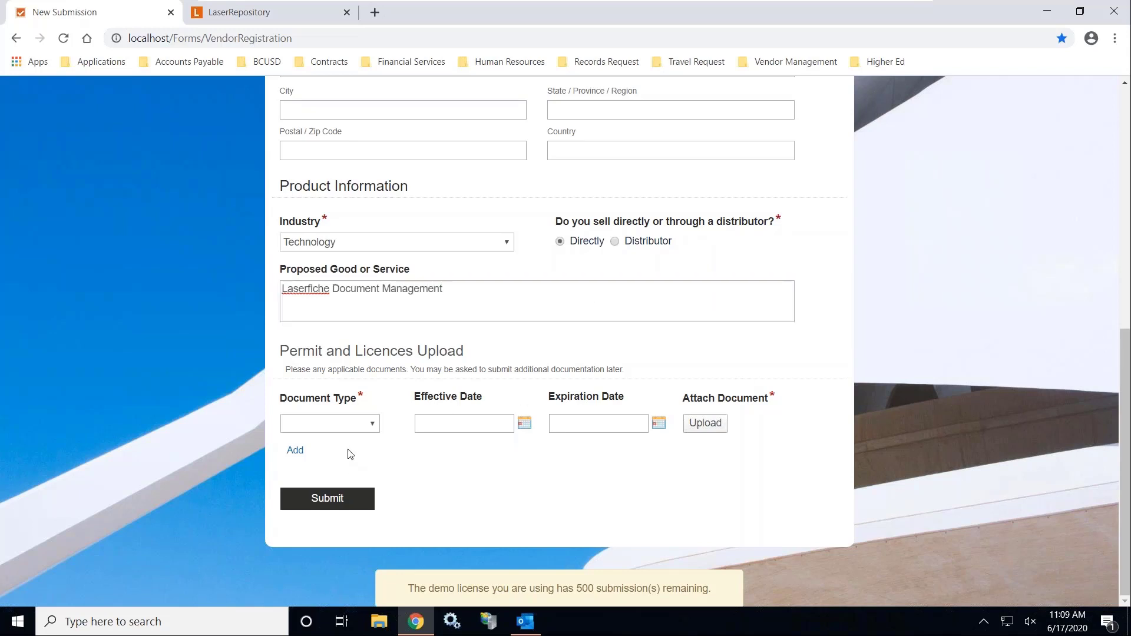
pyautogui.click(296, 451)
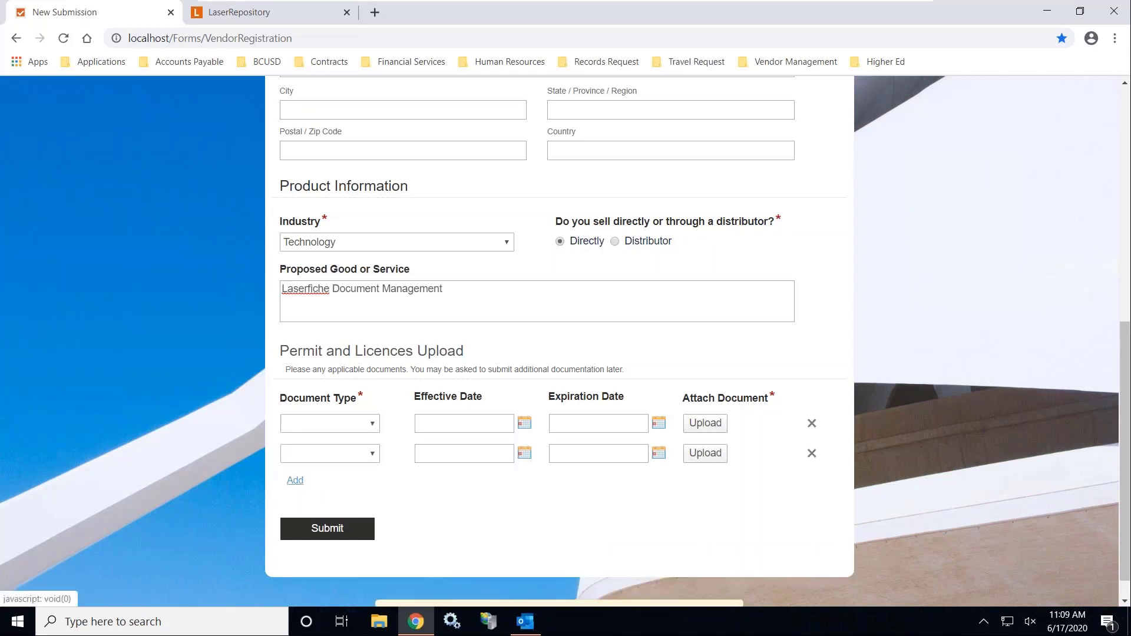
pyautogui.click(296, 481)
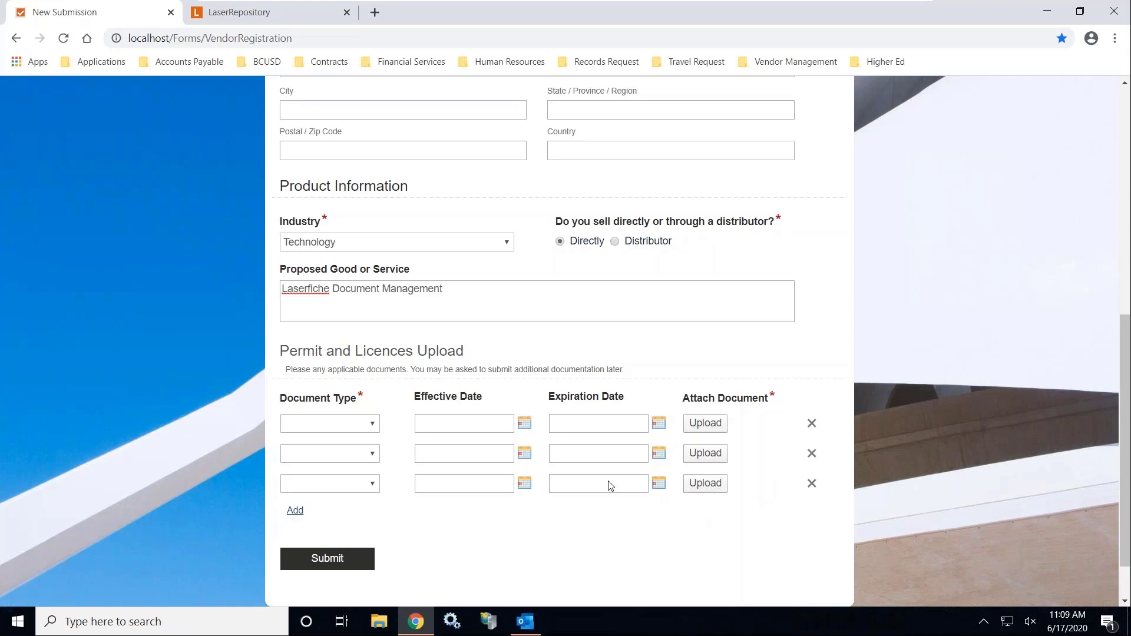
# Set row 1 to Business License, dated 6/17/2020–6/30/2020, with the Business License file from Uploads > Vendor Onboarding
pyautogui.click(373, 433)
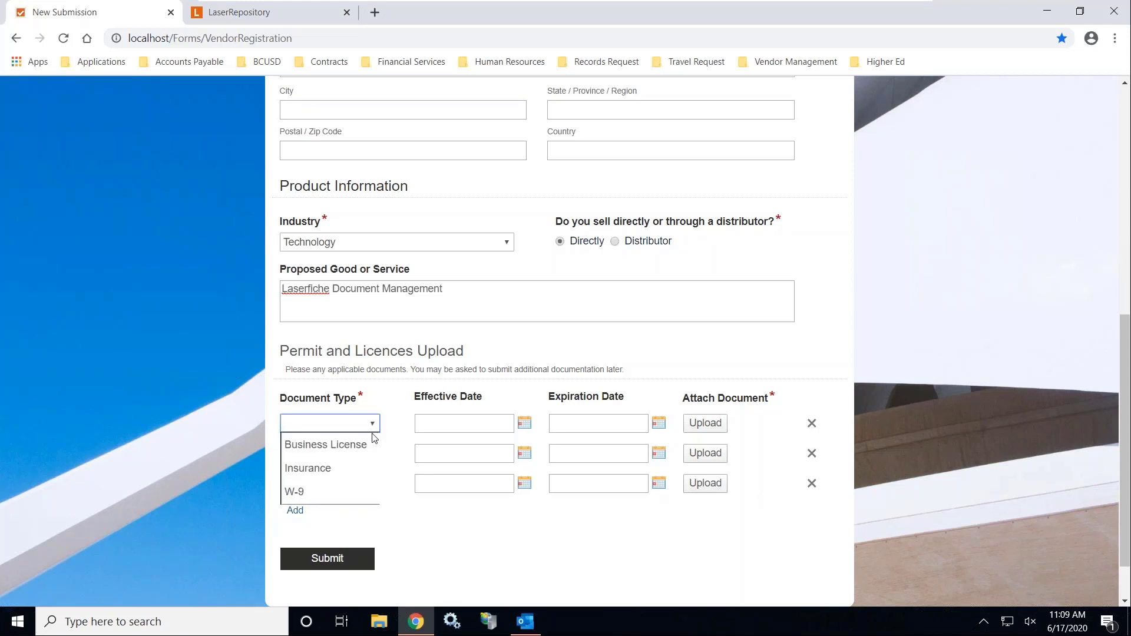
pyautogui.click(348, 442)
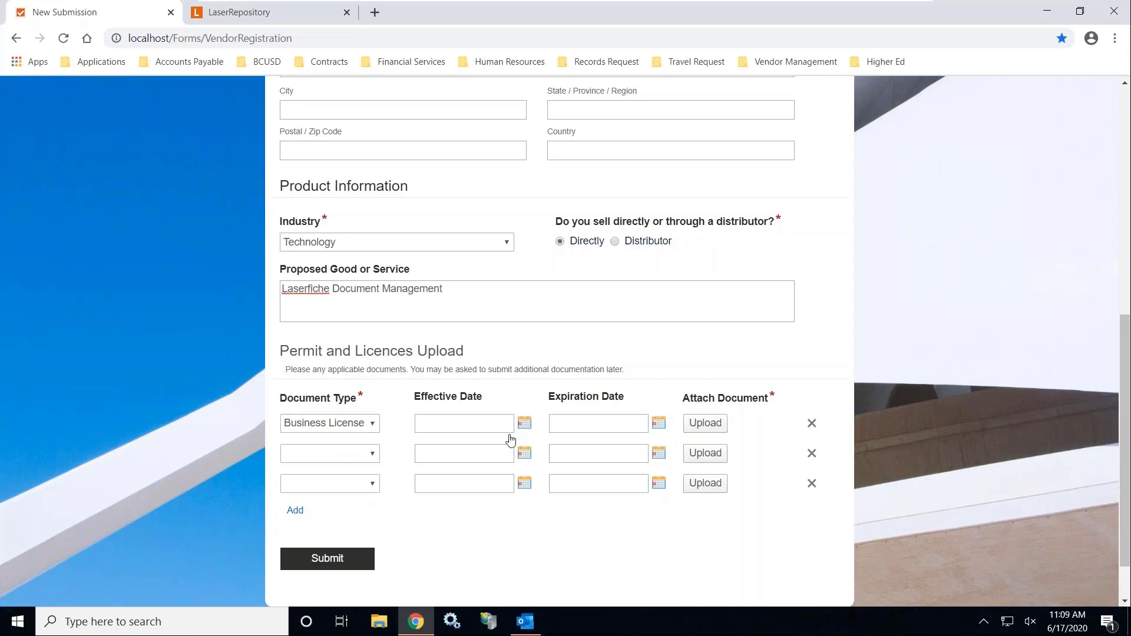
pyautogui.click(508, 429)
pyautogui.click(512, 541)
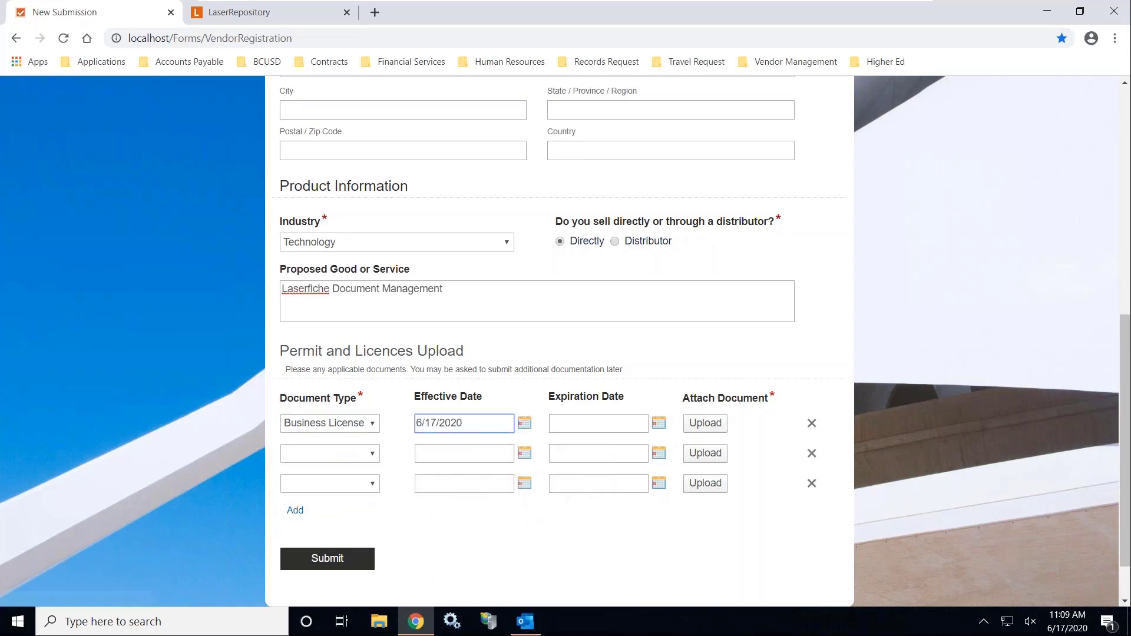
pyautogui.click(658, 423)
pyautogui.click(619, 580)
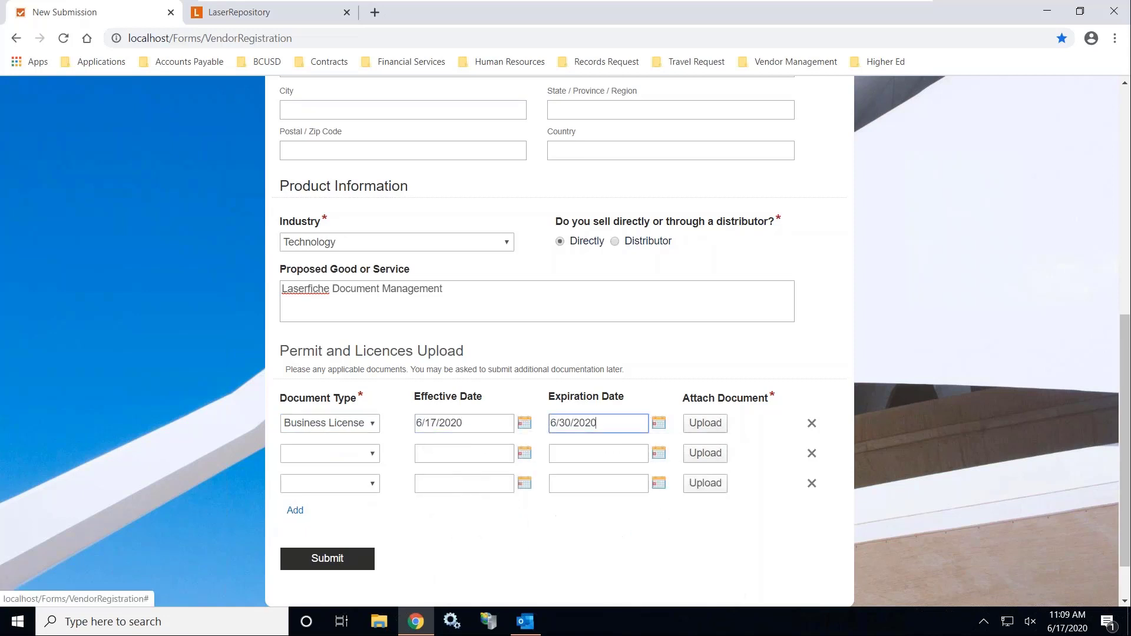
pyautogui.click(697, 424)
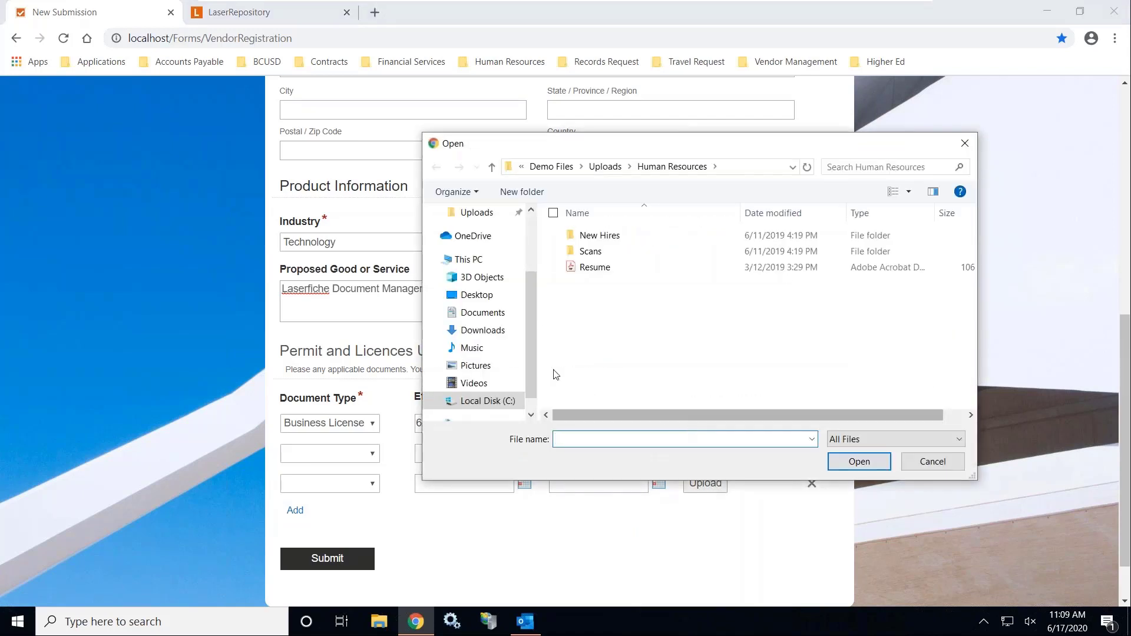
pyautogui.click(607, 166)
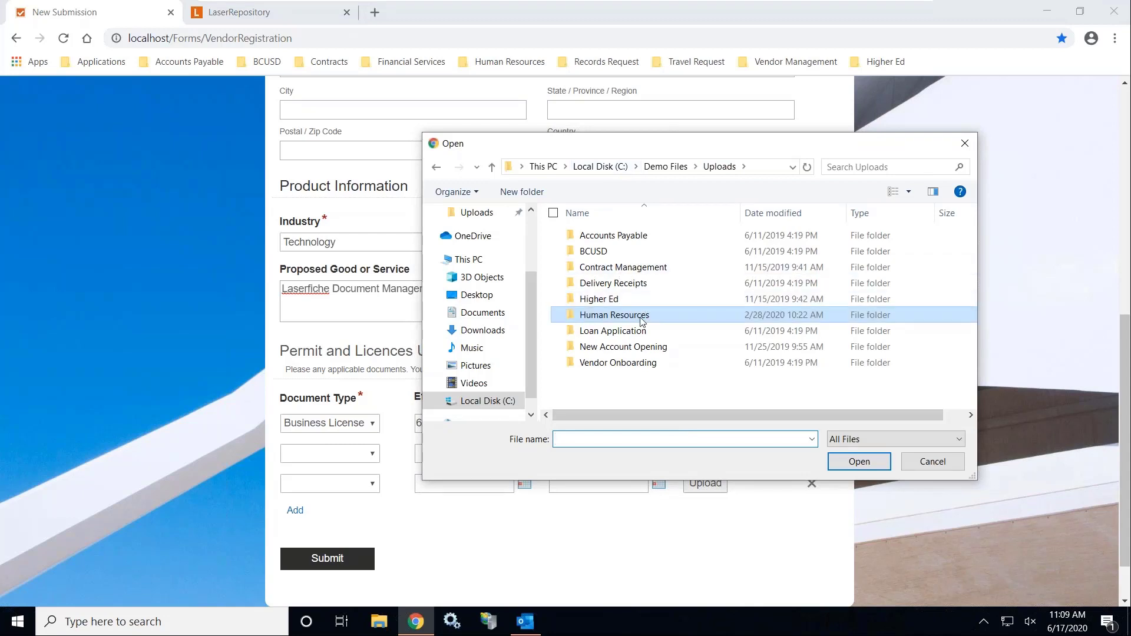
pyautogui.doubleClick(634, 364)
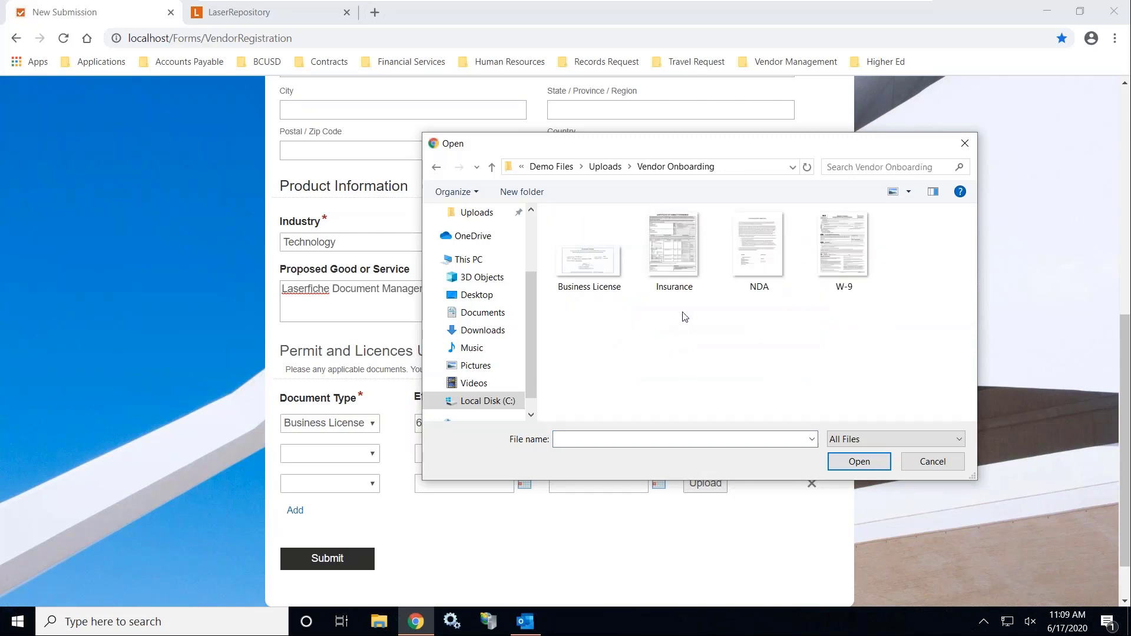
pyautogui.click(610, 271)
pyautogui.click(861, 462)
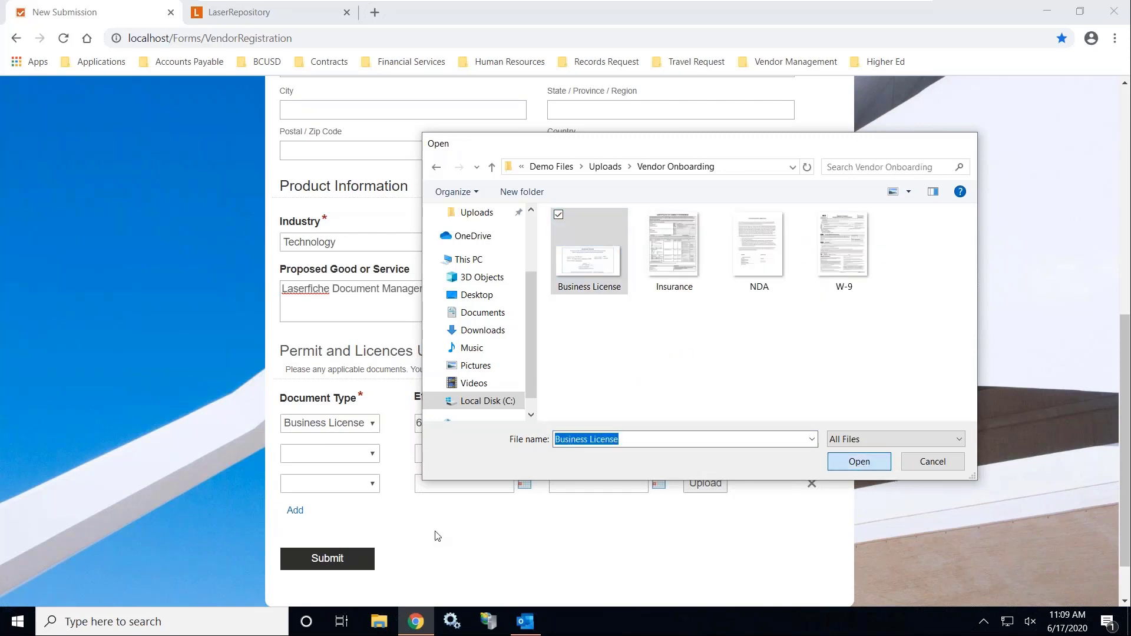
# Set row 2 to Insurance, dated 6/17/2020–6/30/2020, and attach Insurance.tif
pyautogui.click(376, 475)
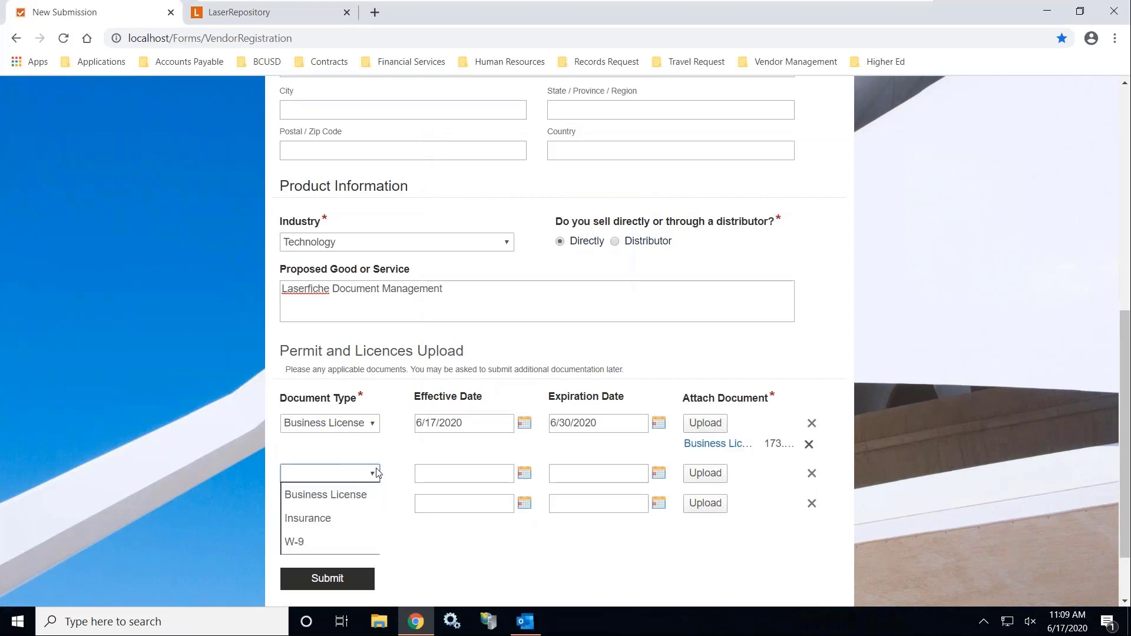
pyautogui.click(524, 472)
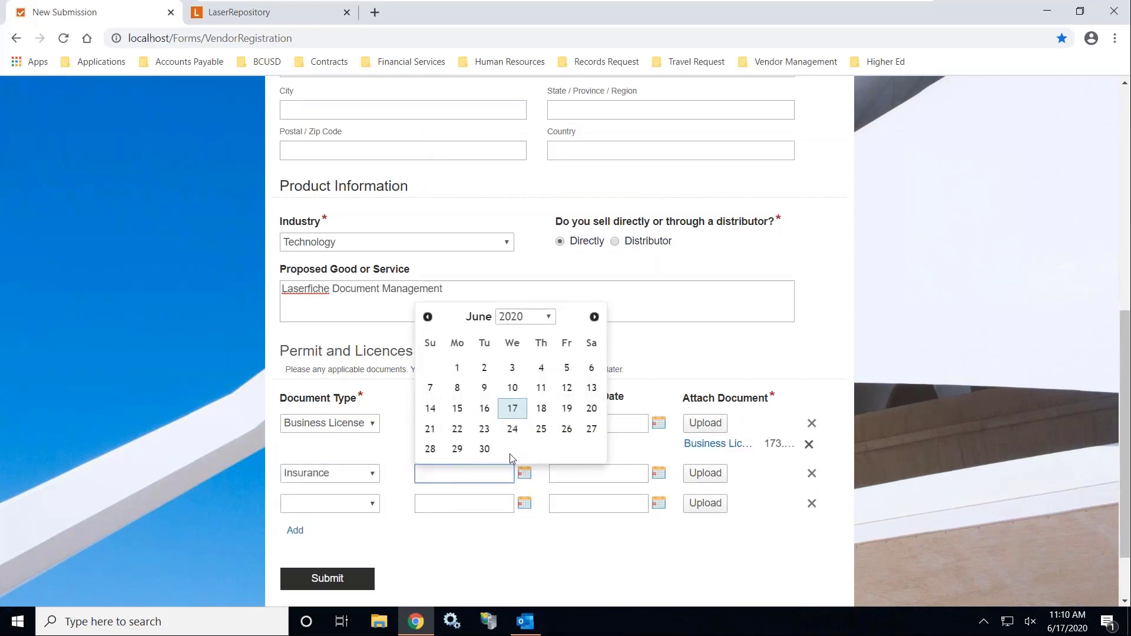
pyautogui.click(513, 408)
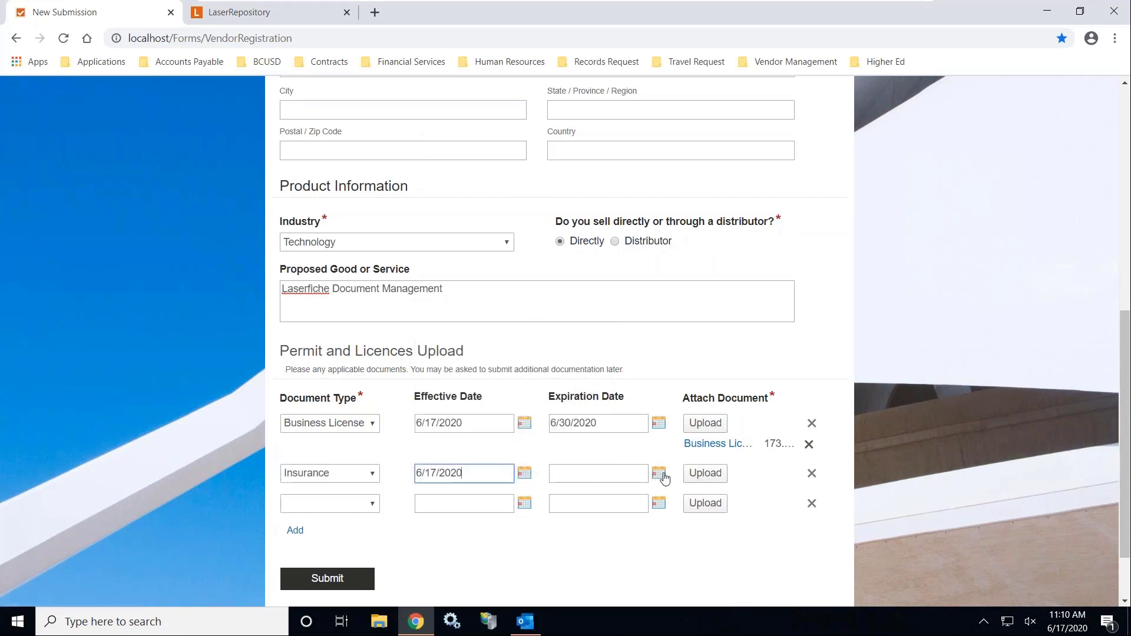
pyautogui.click(659, 473)
pyautogui.click(619, 449)
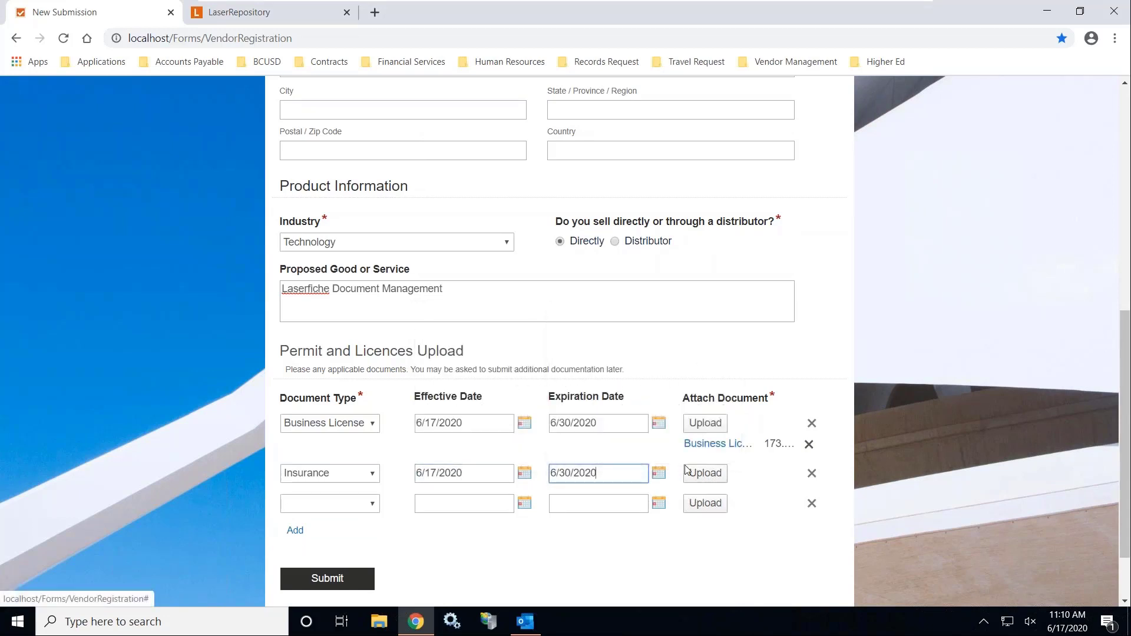
pyautogui.click(705, 473)
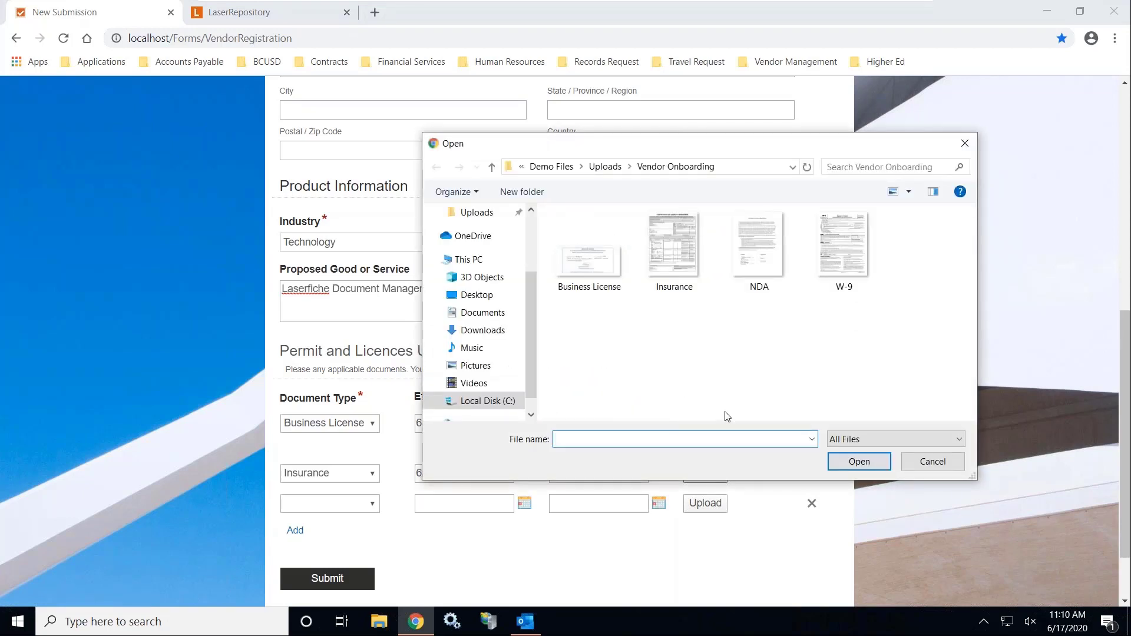
pyautogui.click(685, 266)
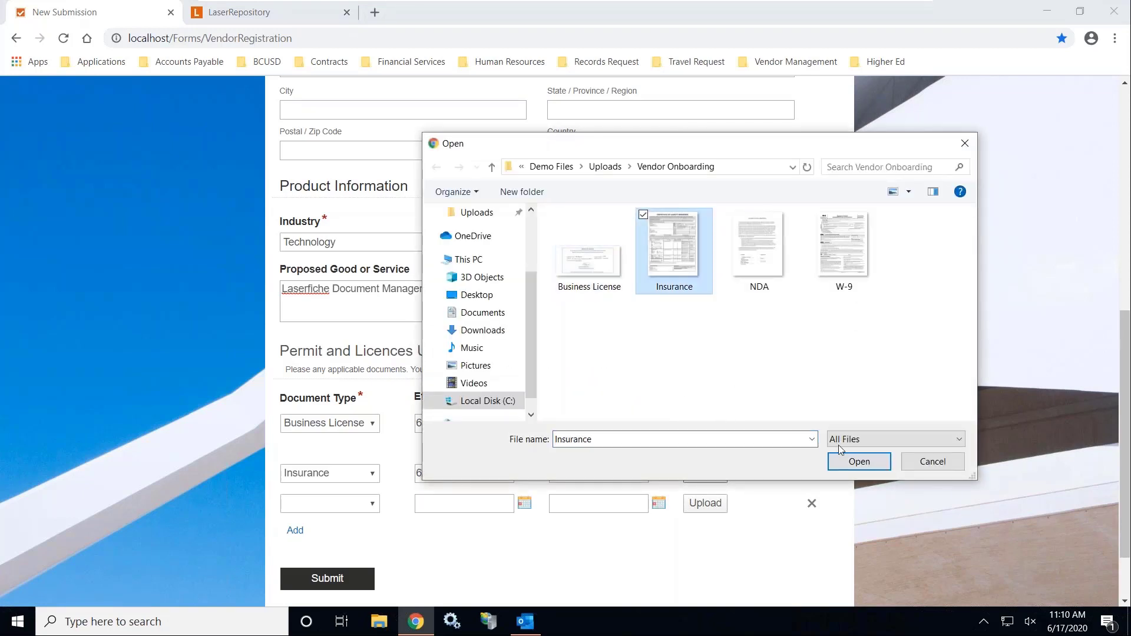
pyautogui.click(859, 462)
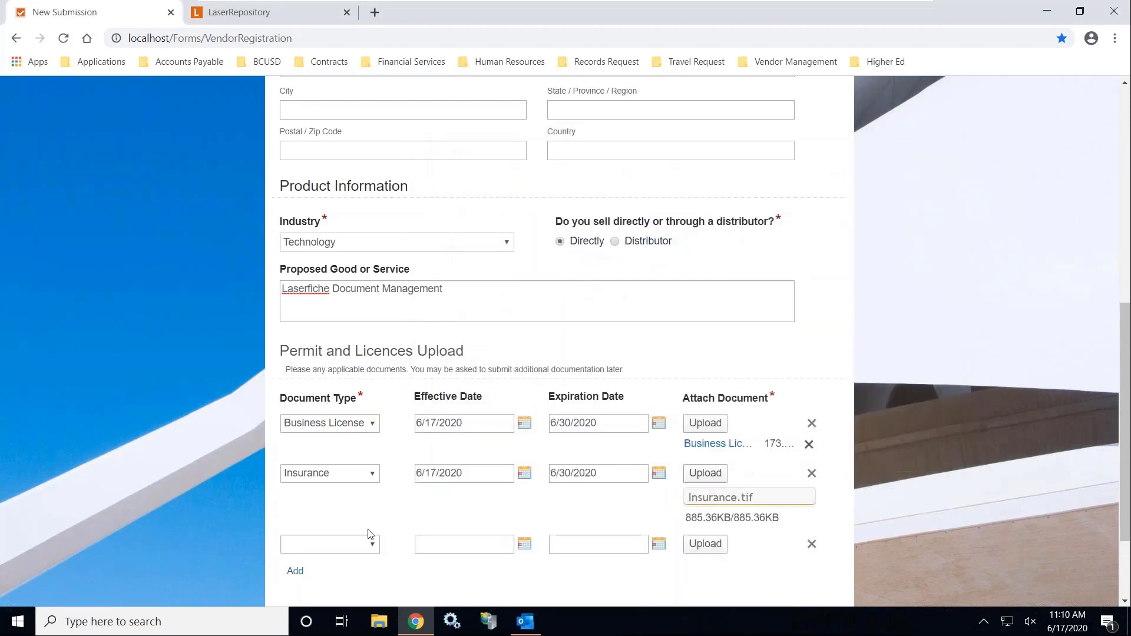
# Set row 3 to W-9, dated 6/17/2020–6/30/2020, and attach W-9.tif
pyautogui.click(373, 524)
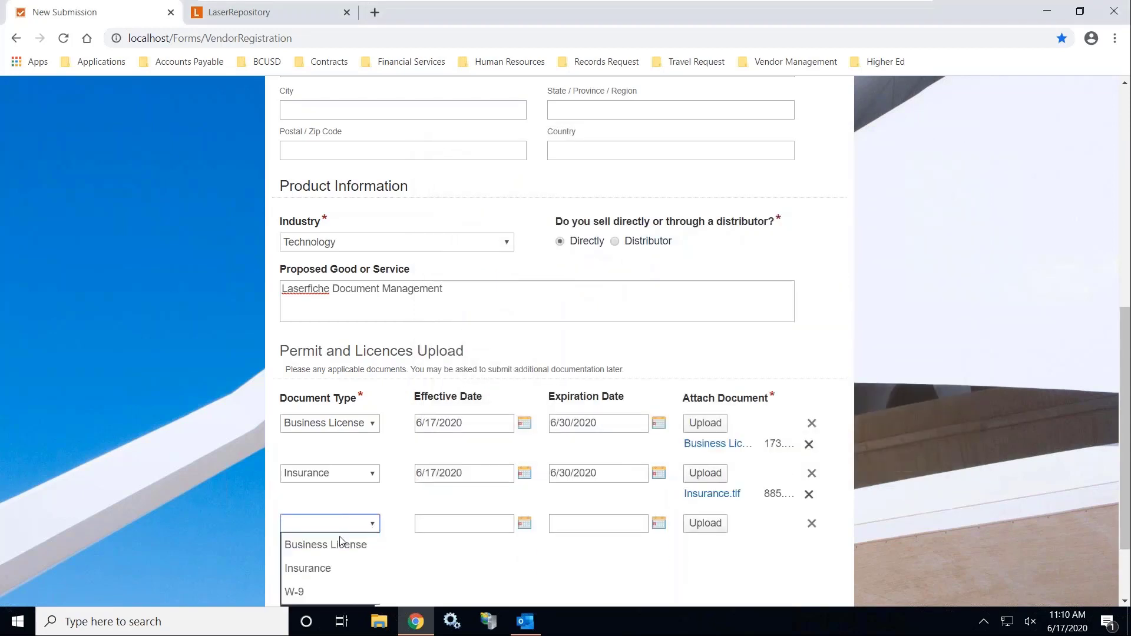
pyautogui.click(325, 591)
pyautogui.click(525, 523)
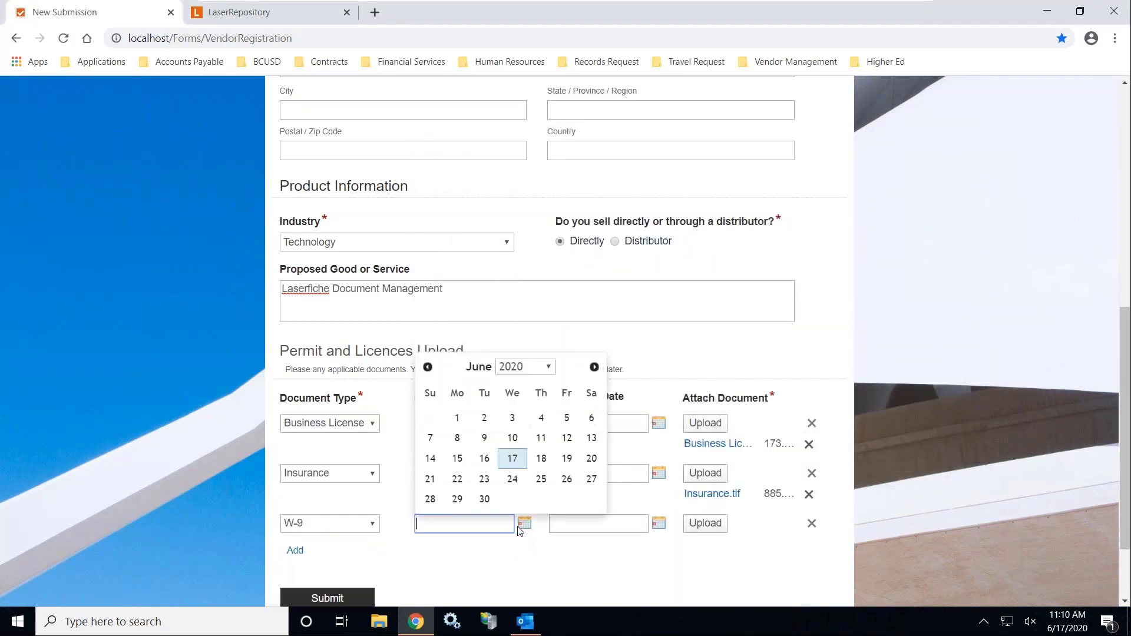
pyautogui.click(516, 458)
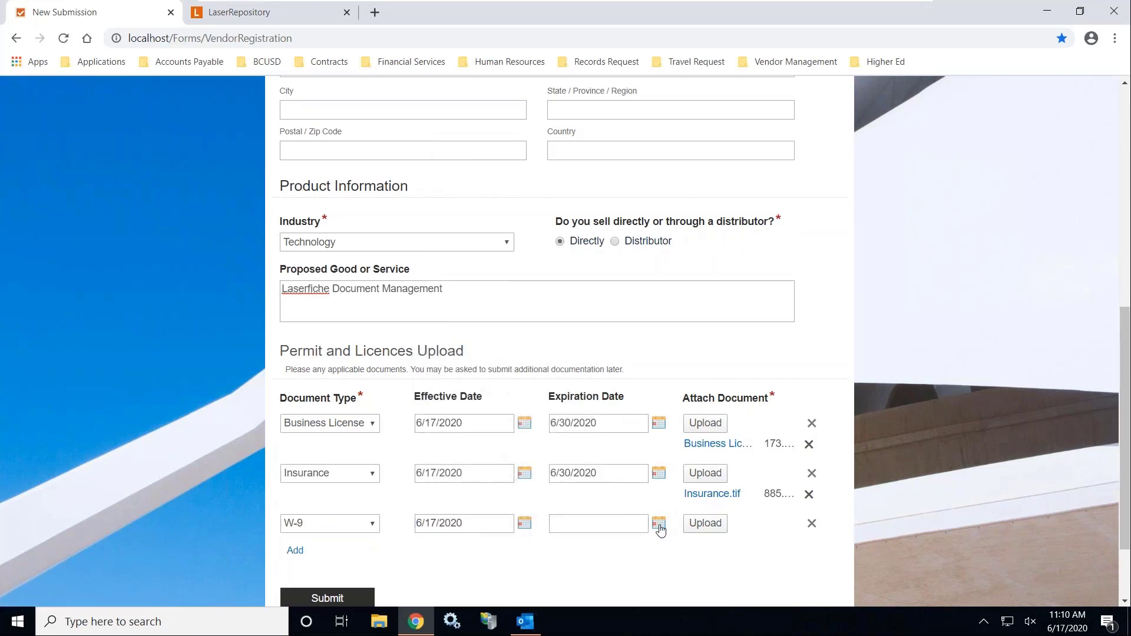
pyautogui.click(658, 523)
pyautogui.click(622, 500)
pyautogui.click(716, 531)
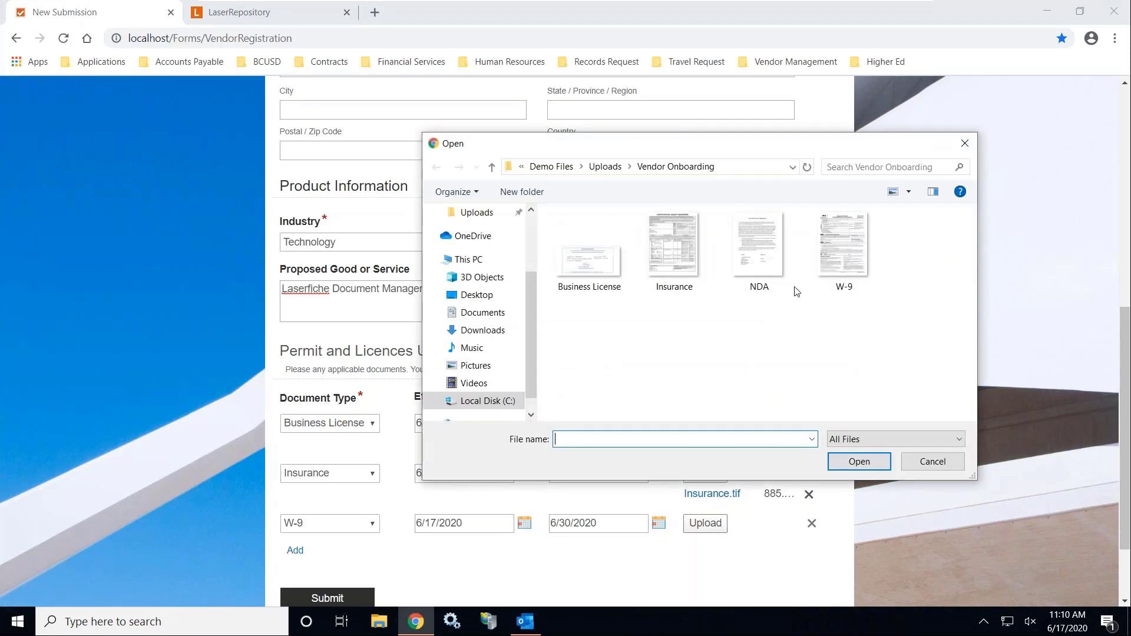
pyautogui.click(843, 251)
pyautogui.click(859, 461)
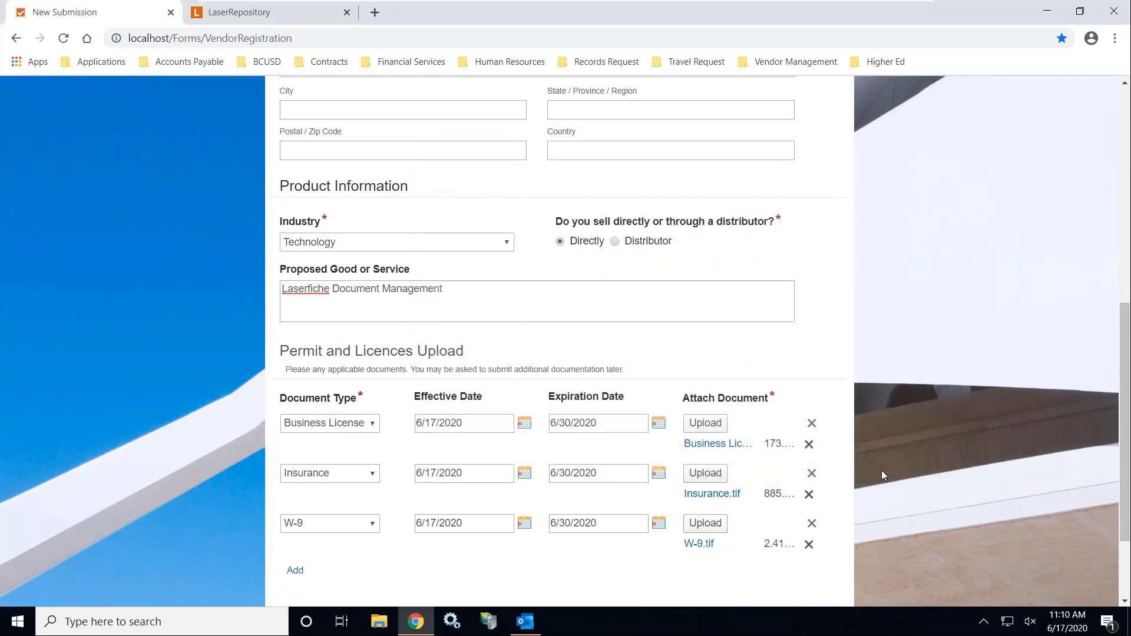
pyautogui.scroll(-3, 900, 444)
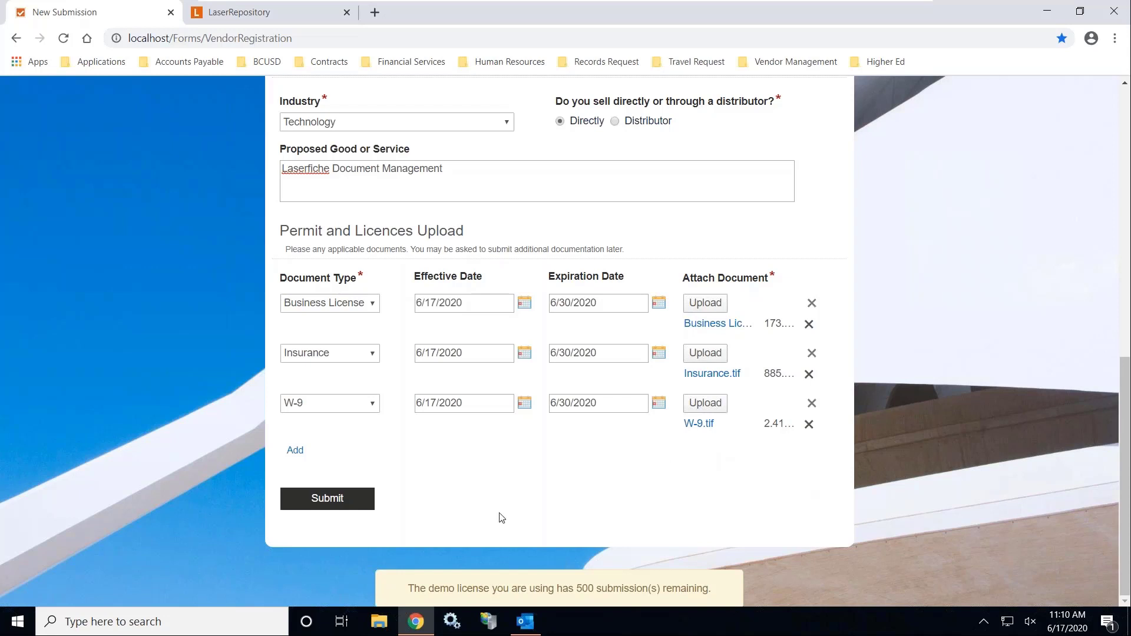
# Submit the application, ticking Owner as contact type to clear the required-field error
pyautogui.click(314, 499)
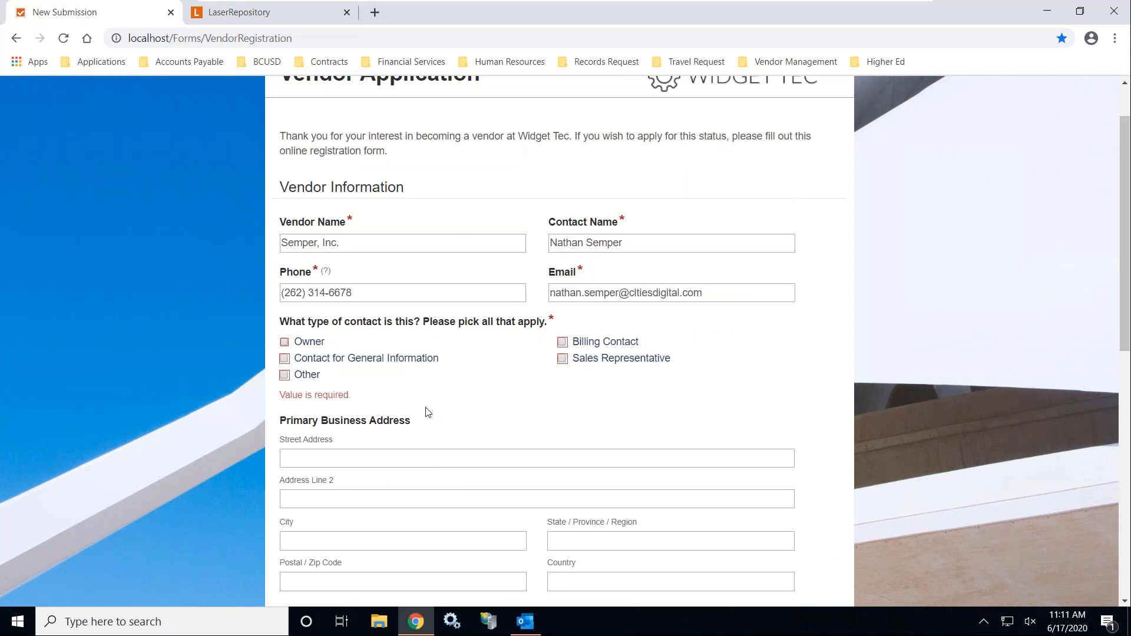
pyautogui.click(284, 343)
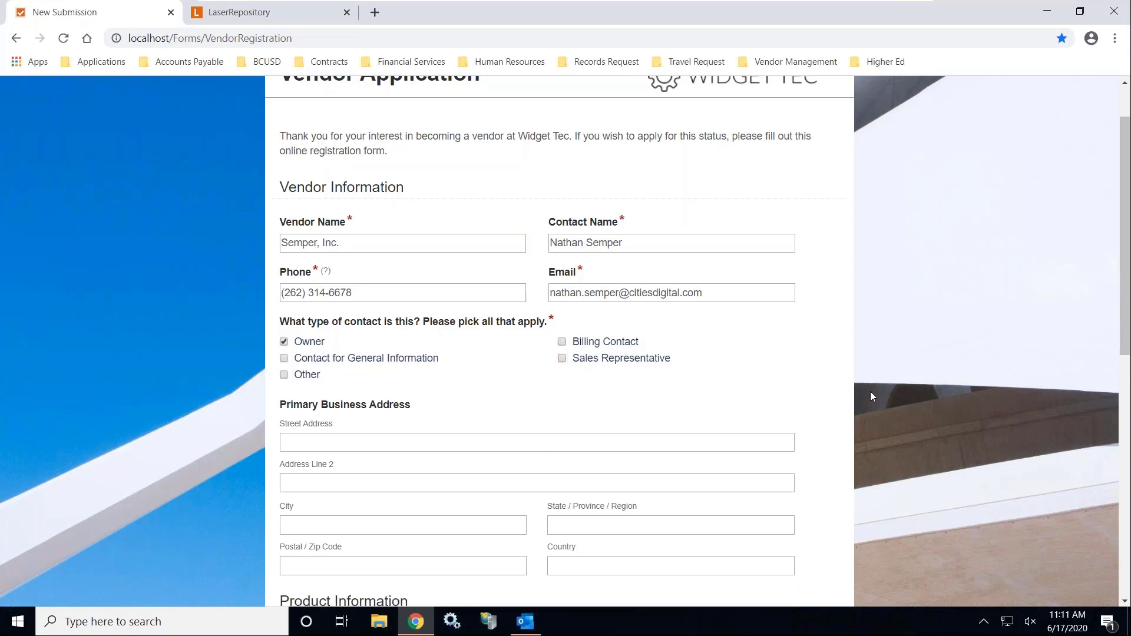
pyautogui.scroll(-10, 871, 391)
pyautogui.click(341, 500)
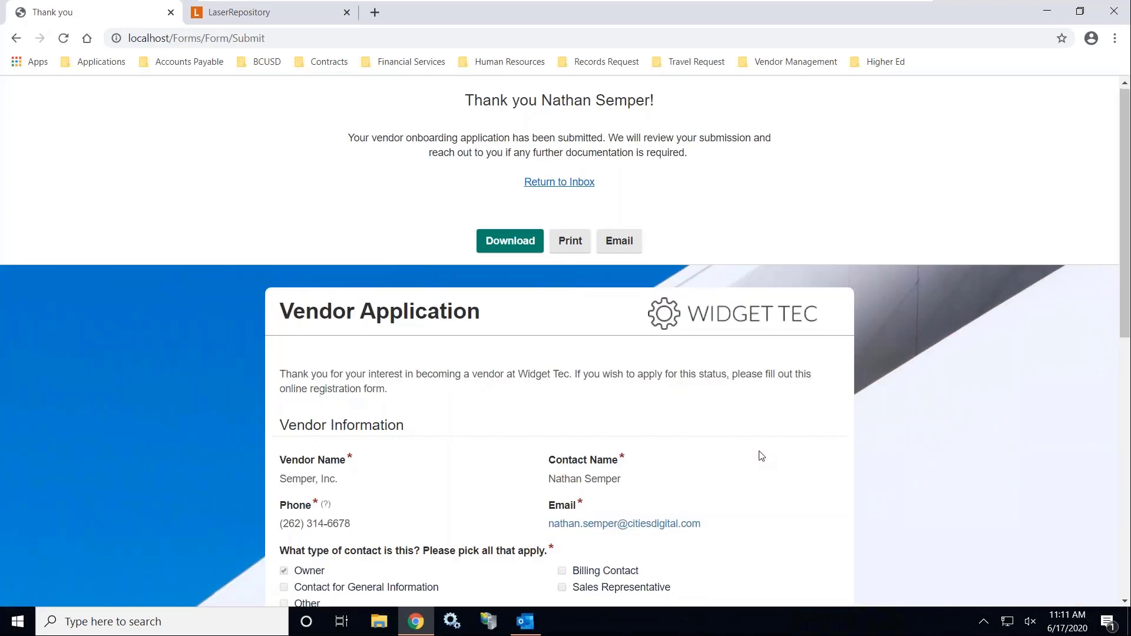
pyautogui.scroll(-10, 760, 455)
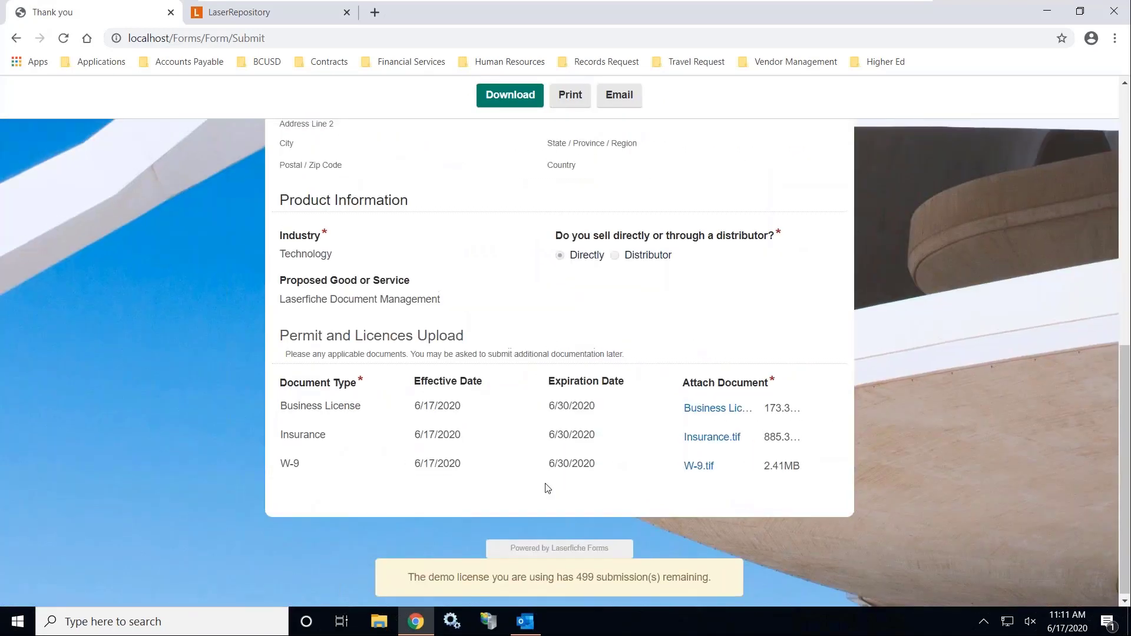
pyautogui.scroll(5, 606, 417)
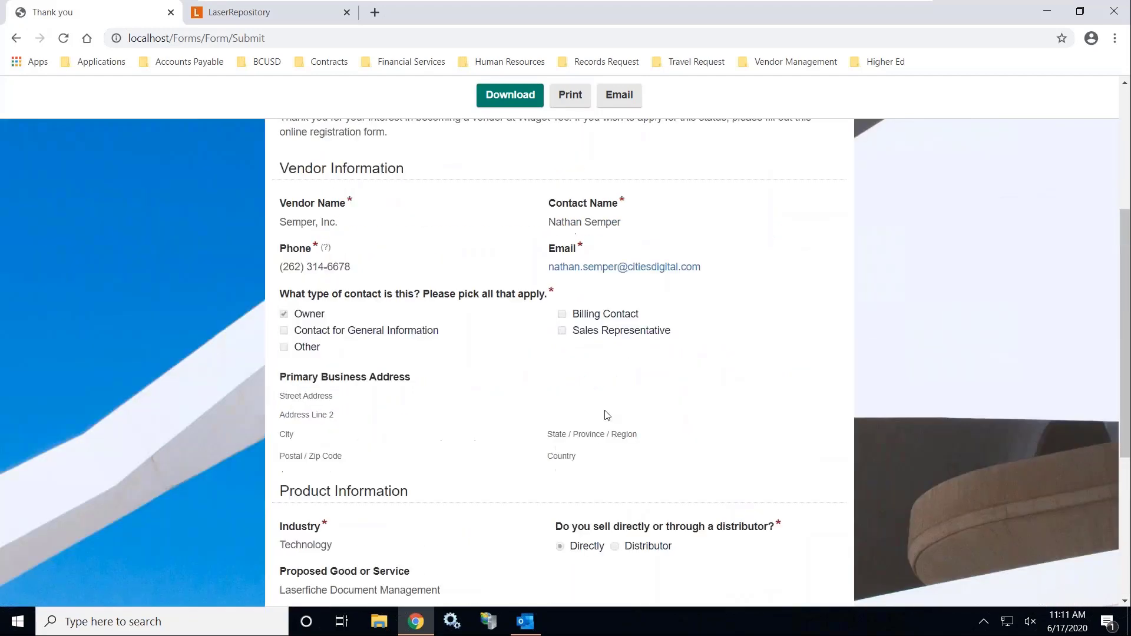
pyautogui.click(525, 622)
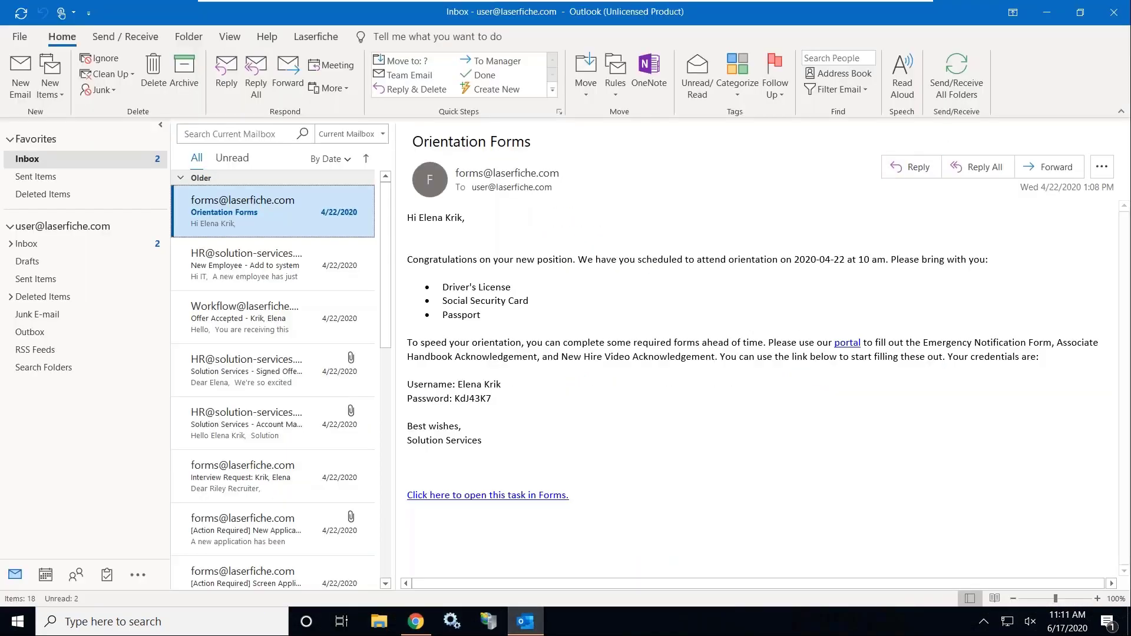
# Run Send/Receive All Folders twice in Outlook, then go back to the browser
pyautogui.click(957, 73)
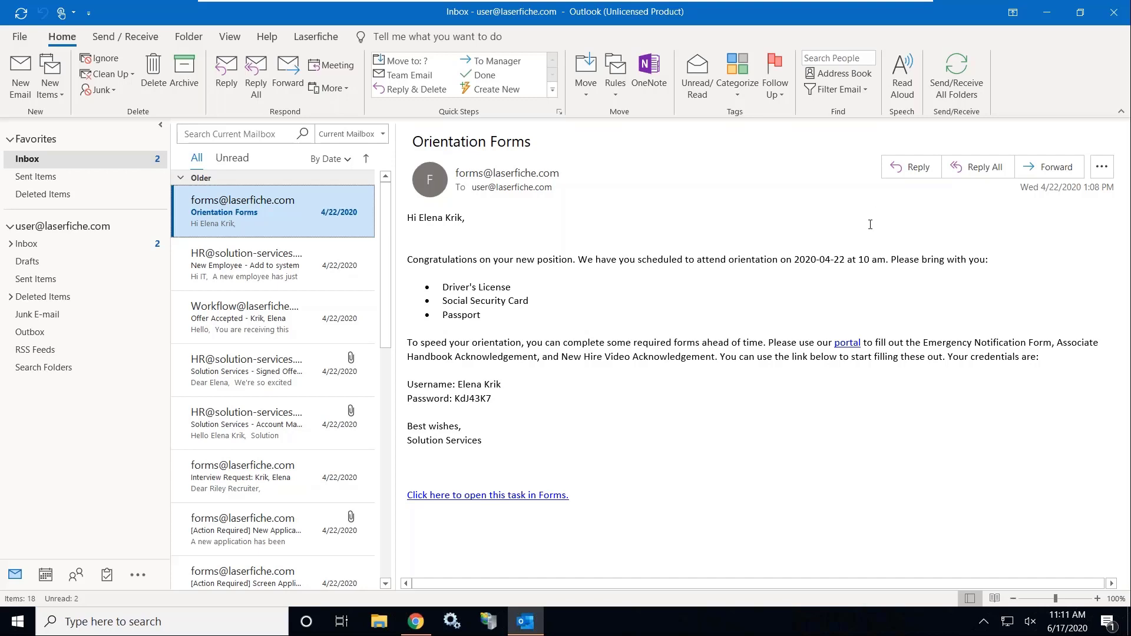
pyautogui.click(951, 85)
pyautogui.click(414, 623)
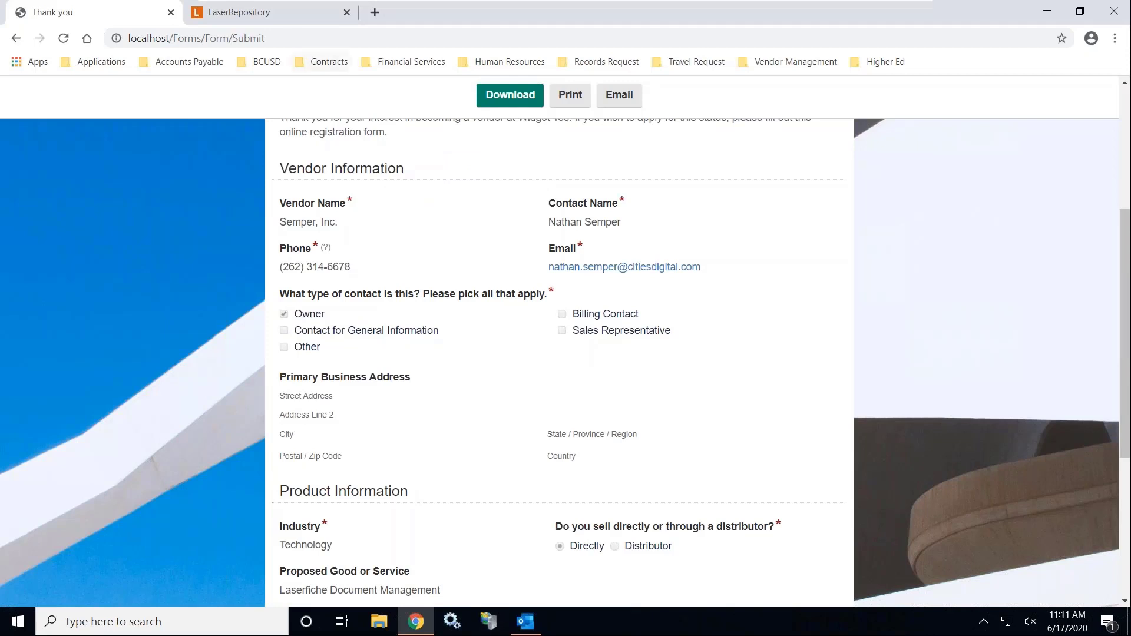
# In LaserRepository, browse Vendors > Onboarding > 1. Incoming > Semper, Inc
pyautogui.click(287, 13)
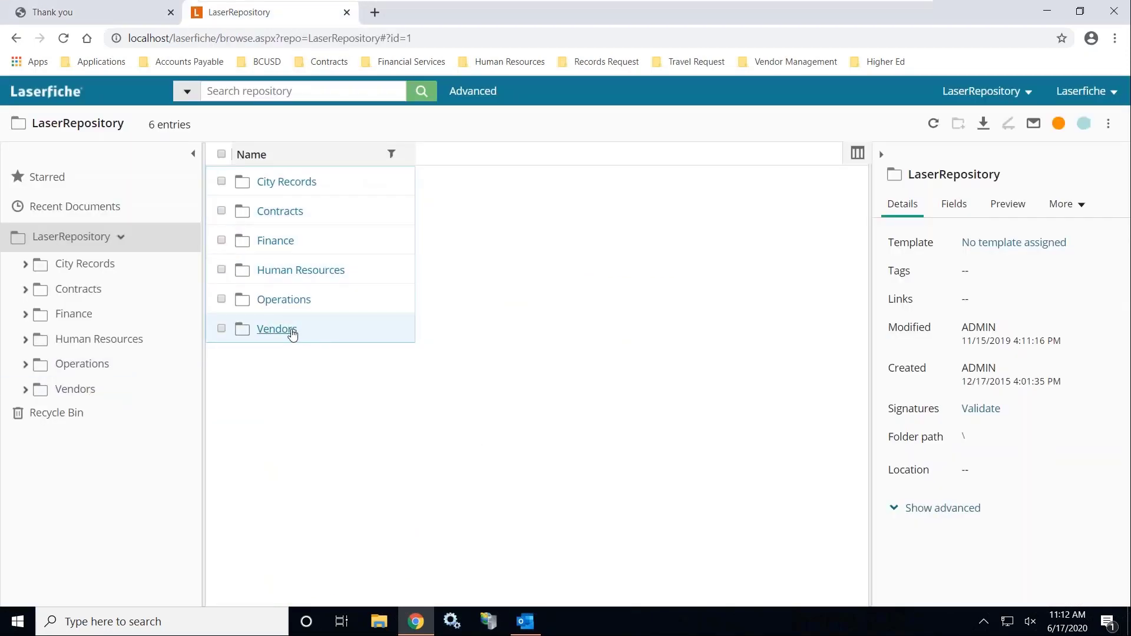
pyautogui.click(276, 329)
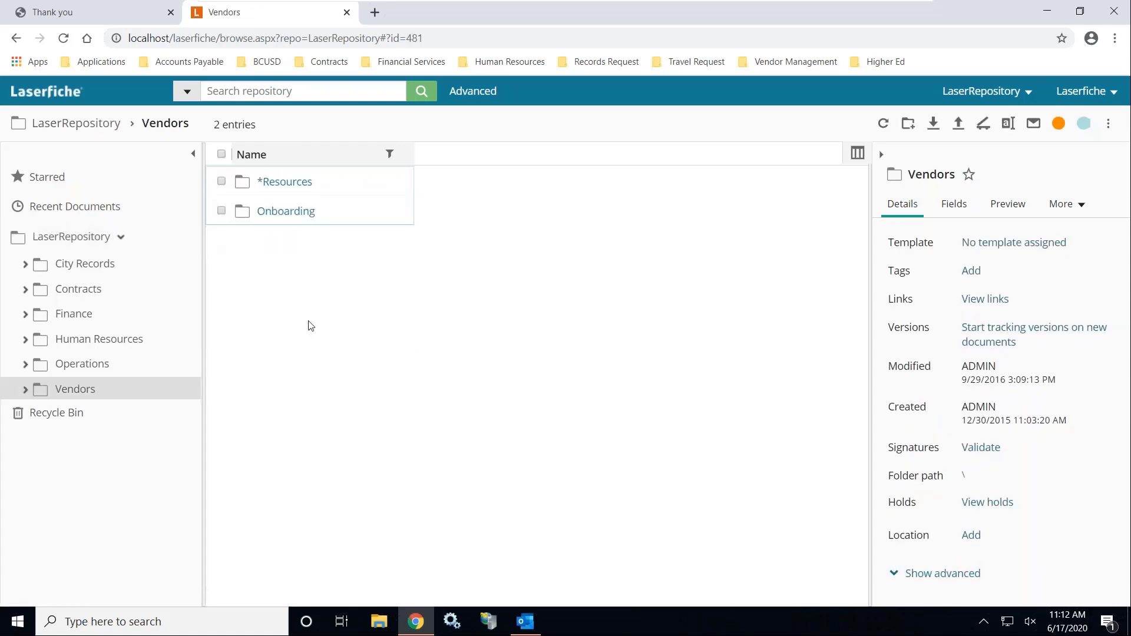
pyautogui.click(301, 213)
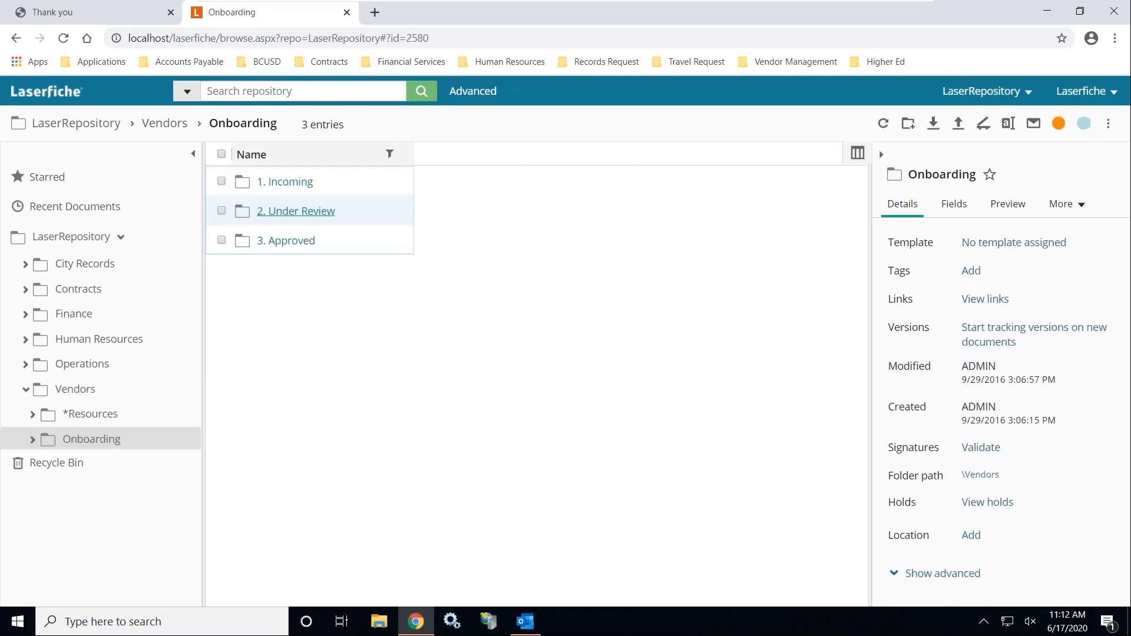
pyautogui.click(290, 184)
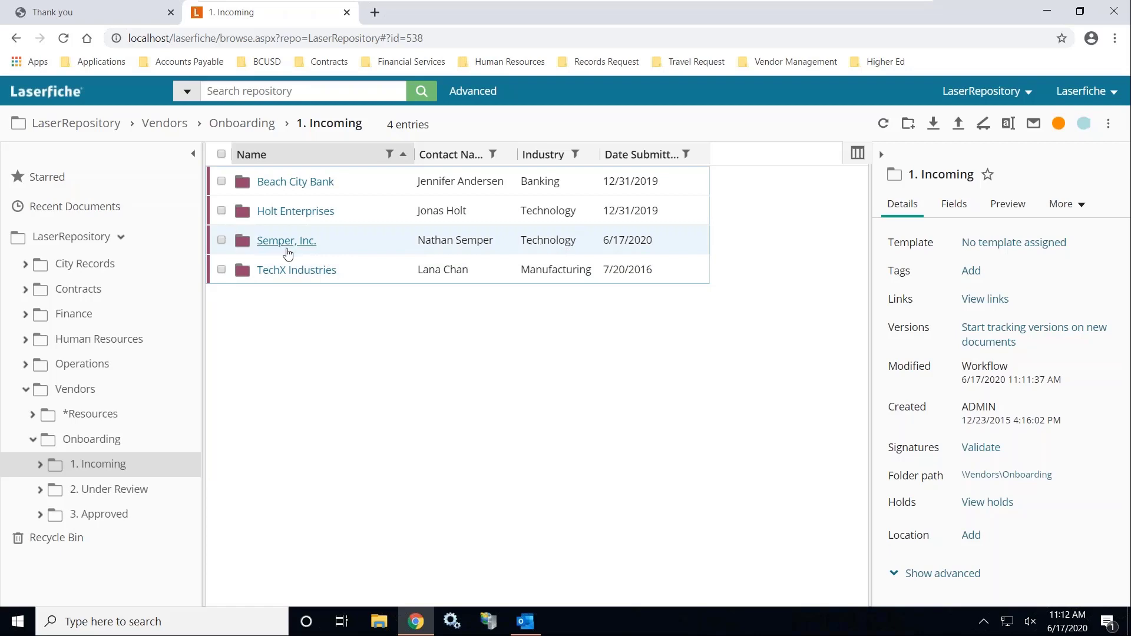
pyautogui.click(287, 243)
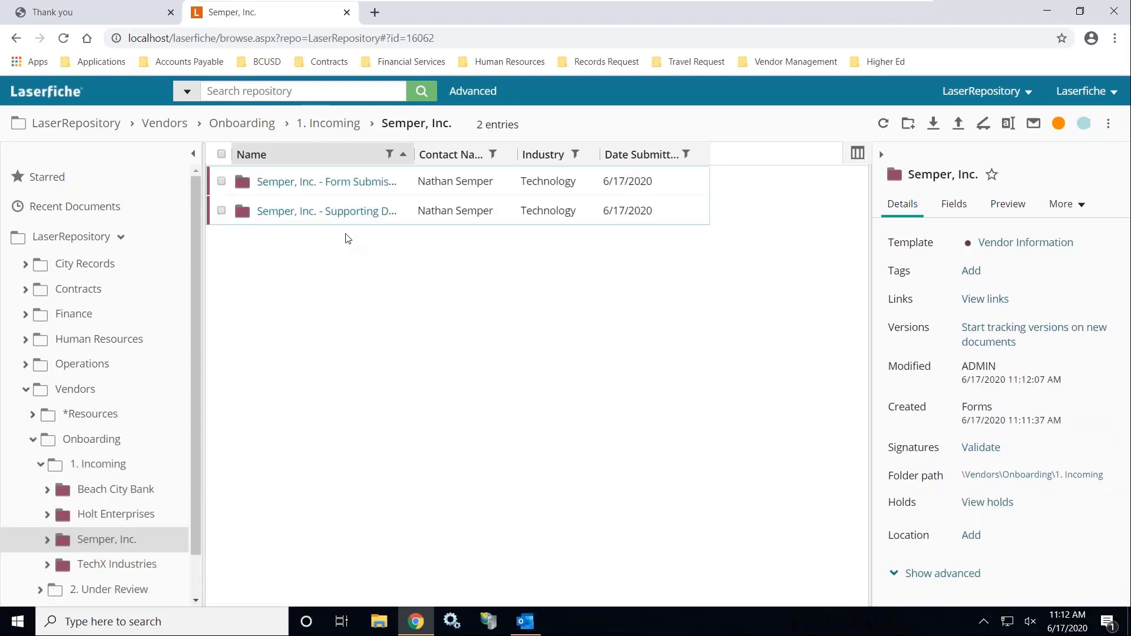
# Open Semper, Inc. - Supporting Documents, widen Name, inspect its Fields, then fetch Outlook mail
pyautogui.click(339, 214)
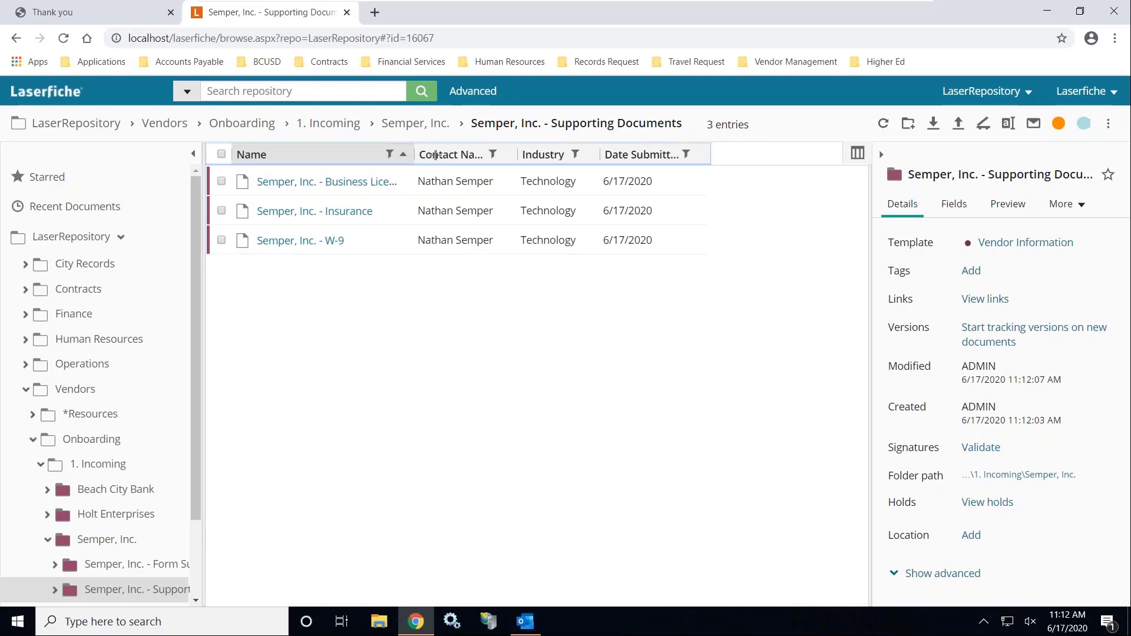
pyautogui.moveTo(412, 154); pyautogui.dragTo(469, 154)
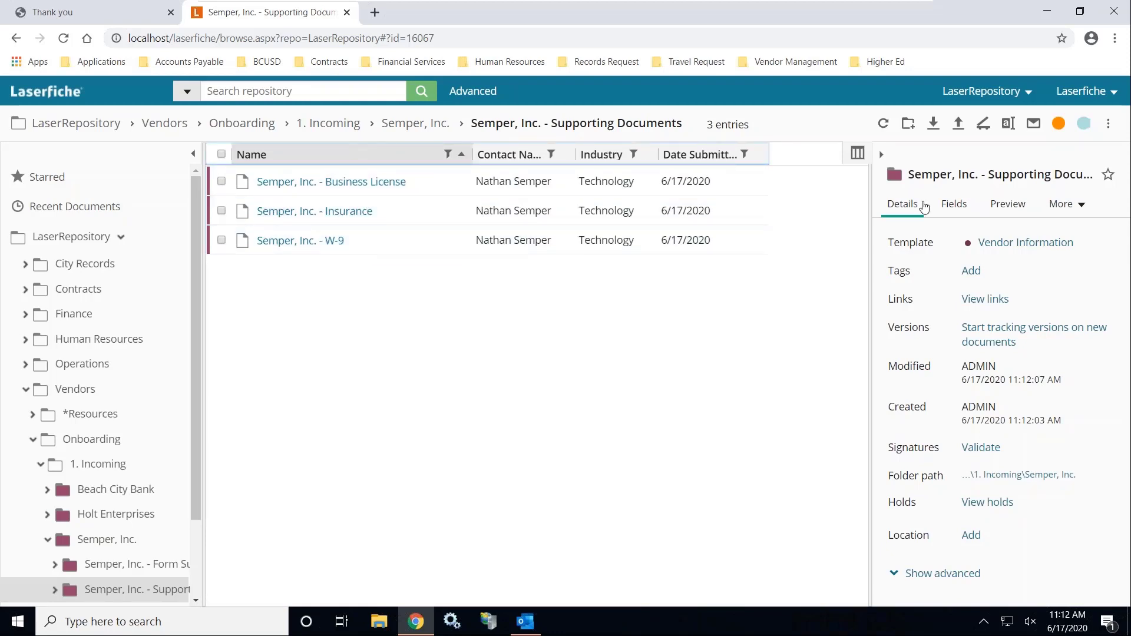
pyautogui.click(952, 203)
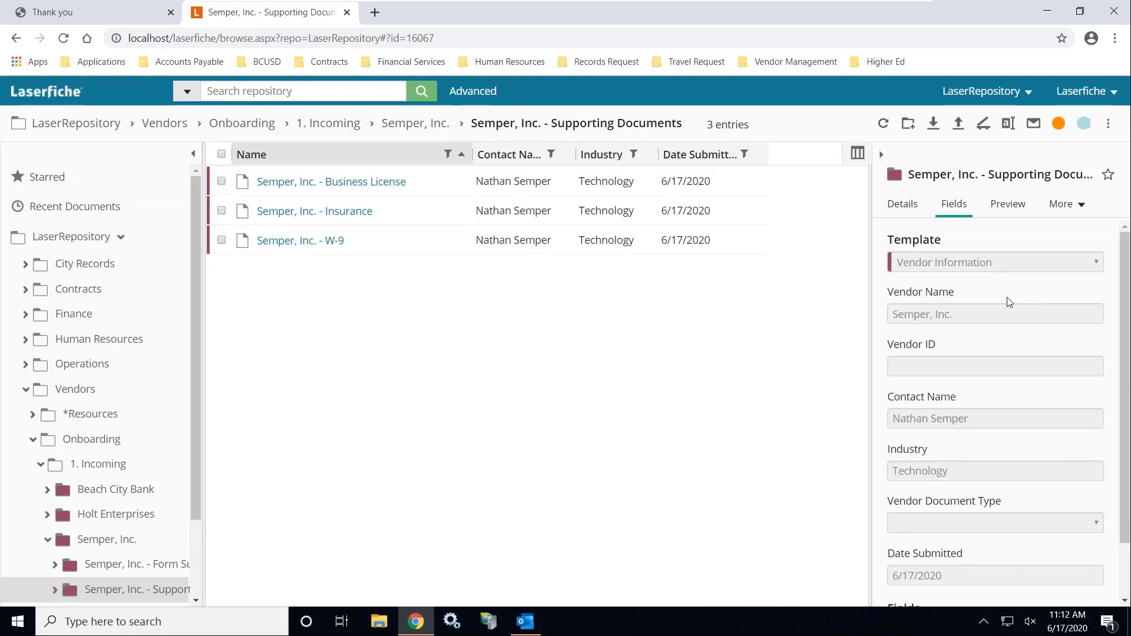
pyautogui.scroll(-1, 1018, 336)
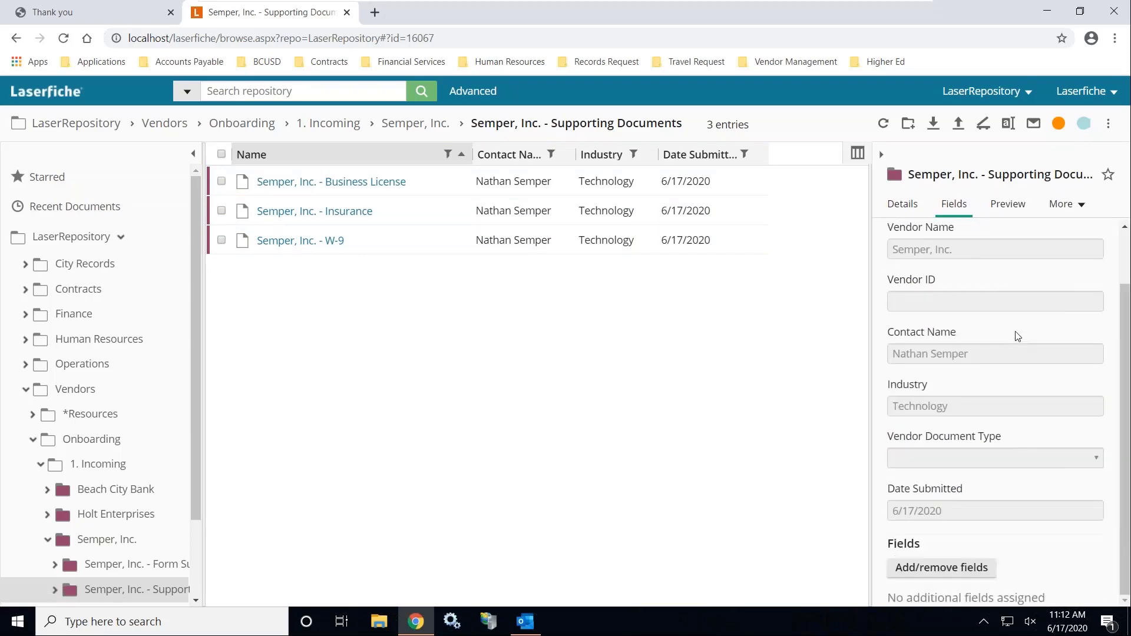
pyautogui.scroll(1, 1017, 336)
pyautogui.scroll(-1, 1018, 337)
pyautogui.scroll(1, 1010, 509)
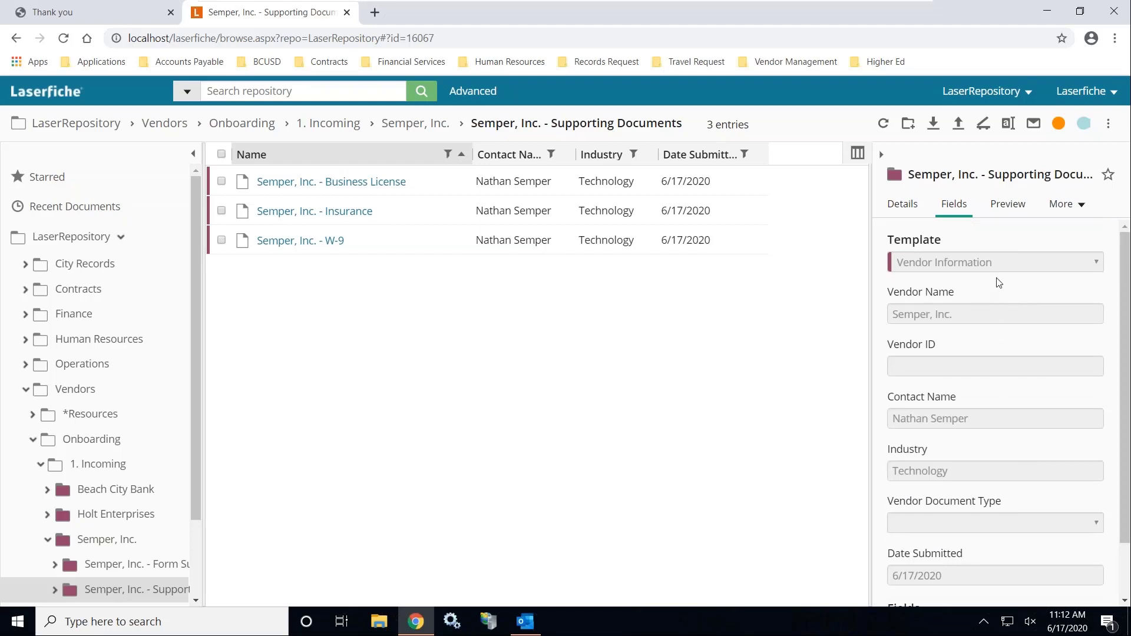
pyautogui.click(533, 619)
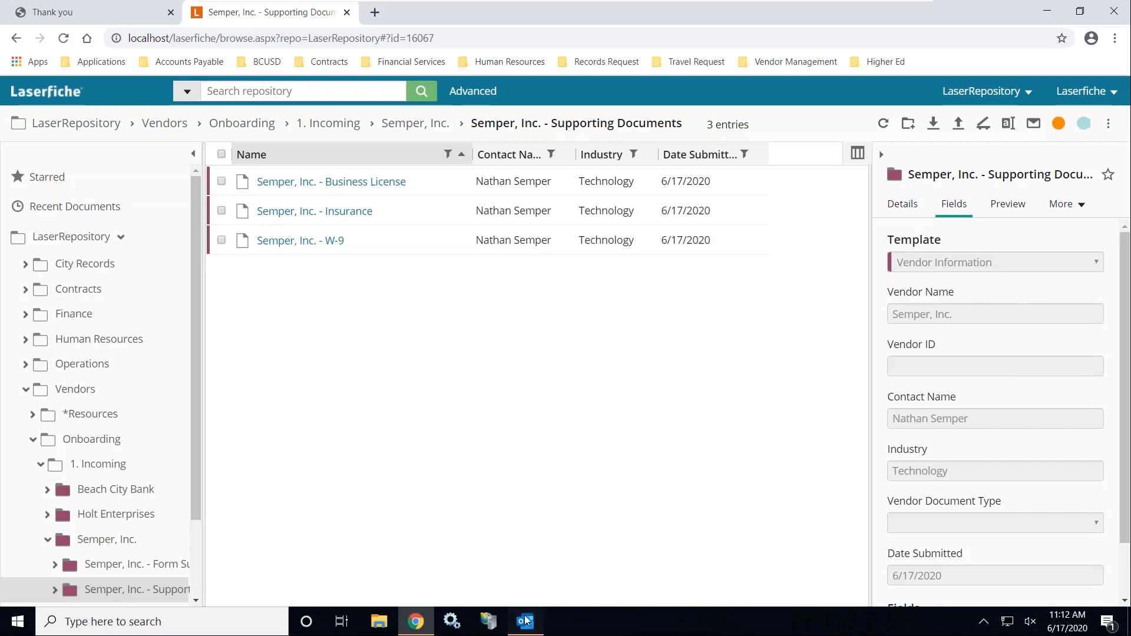
pyautogui.click(951, 57)
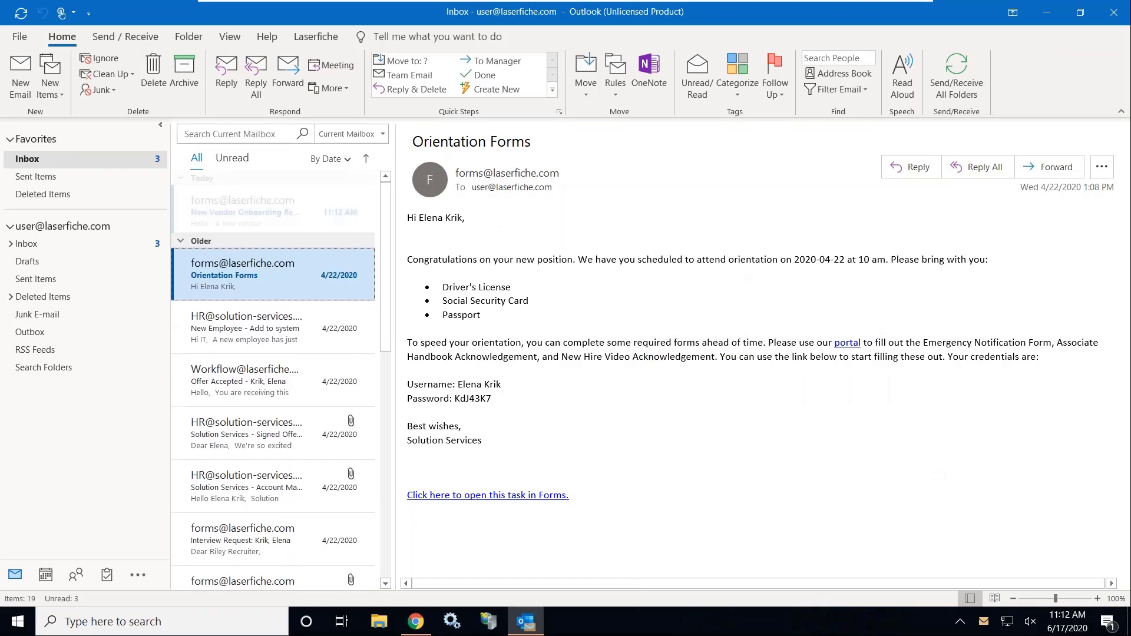
# Open the vendor onboarding email and follow its 'Click here to open this task in Forms' link
pyautogui.click(284, 230)
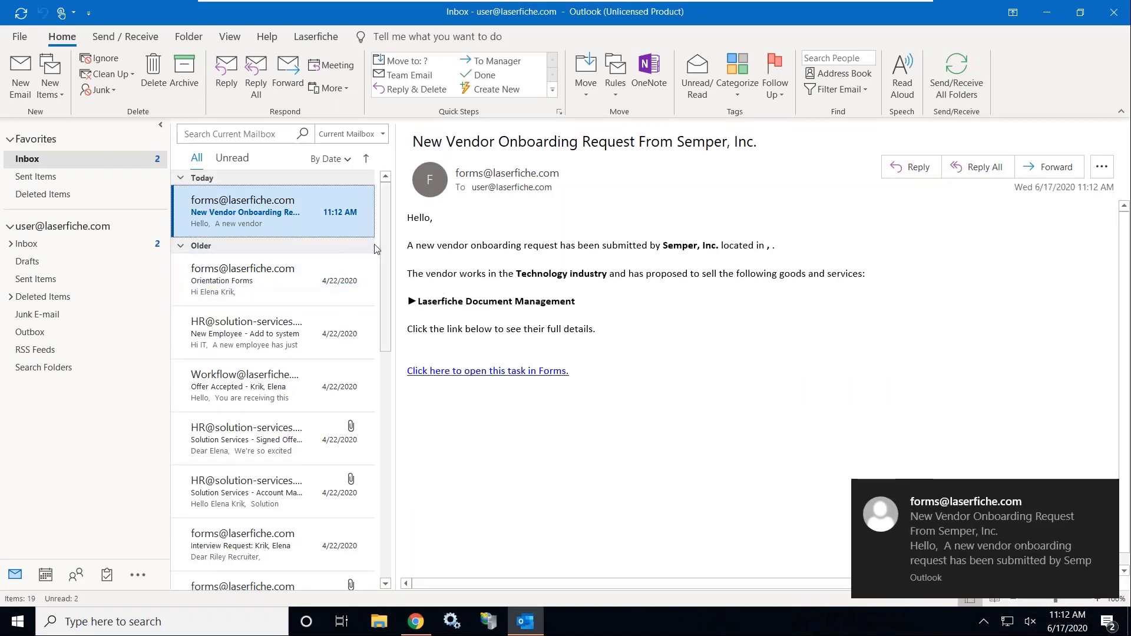
pyautogui.moveTo(419, 245); pyautogui.dragTo(492, 242)
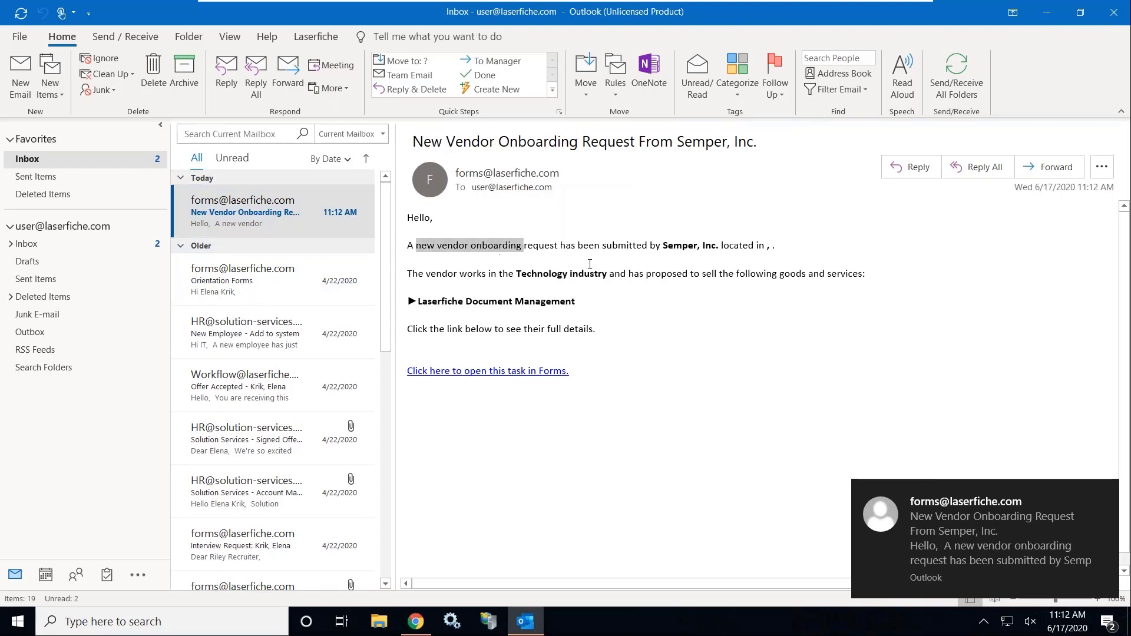
pyautogui.click(624, 300)
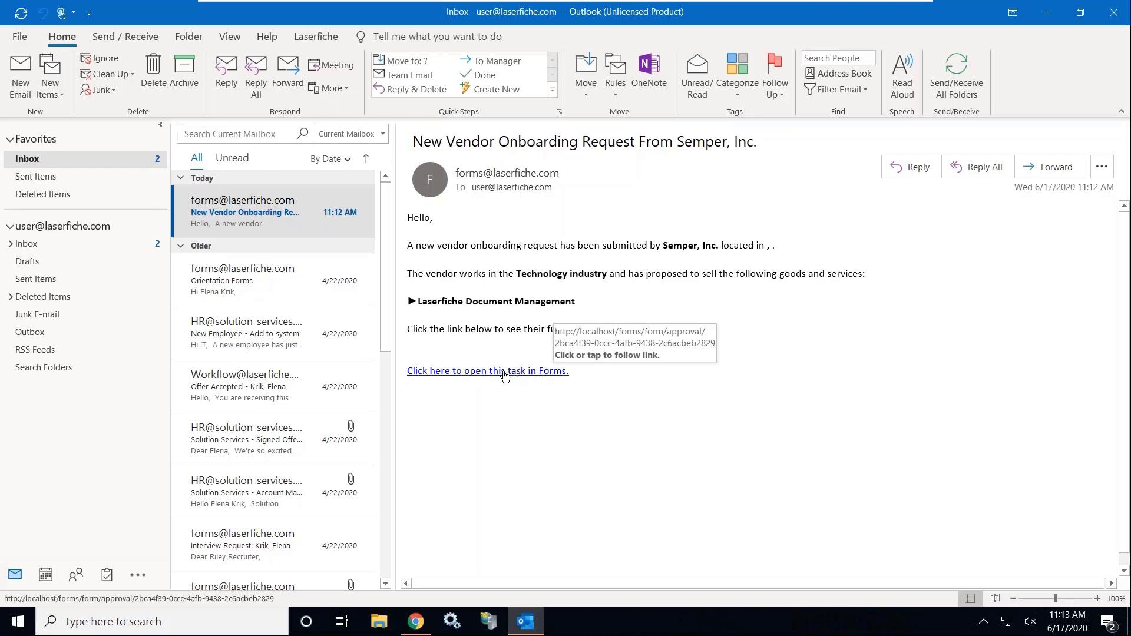
pyautogui.click(504, 371)
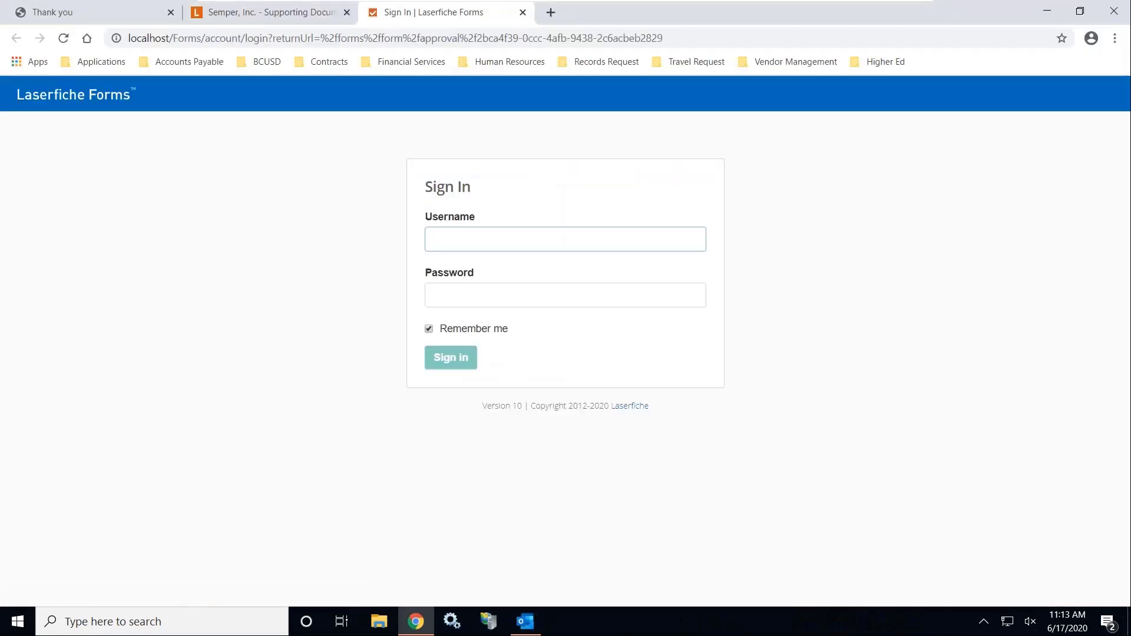
# Sign in to Laserfiche Forms with the account username and password
pyautogui.write('laser')
pyautogui.write('fiche')
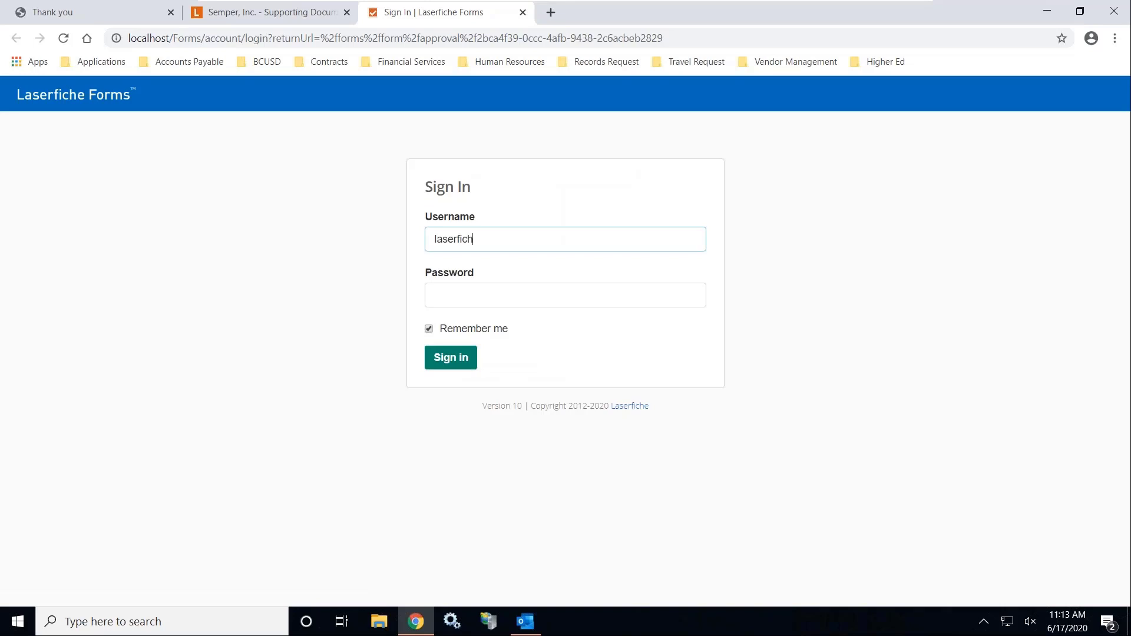
pyautogui.press('Tab')
pyautogui.write('a')
pyautogui.press('Return')
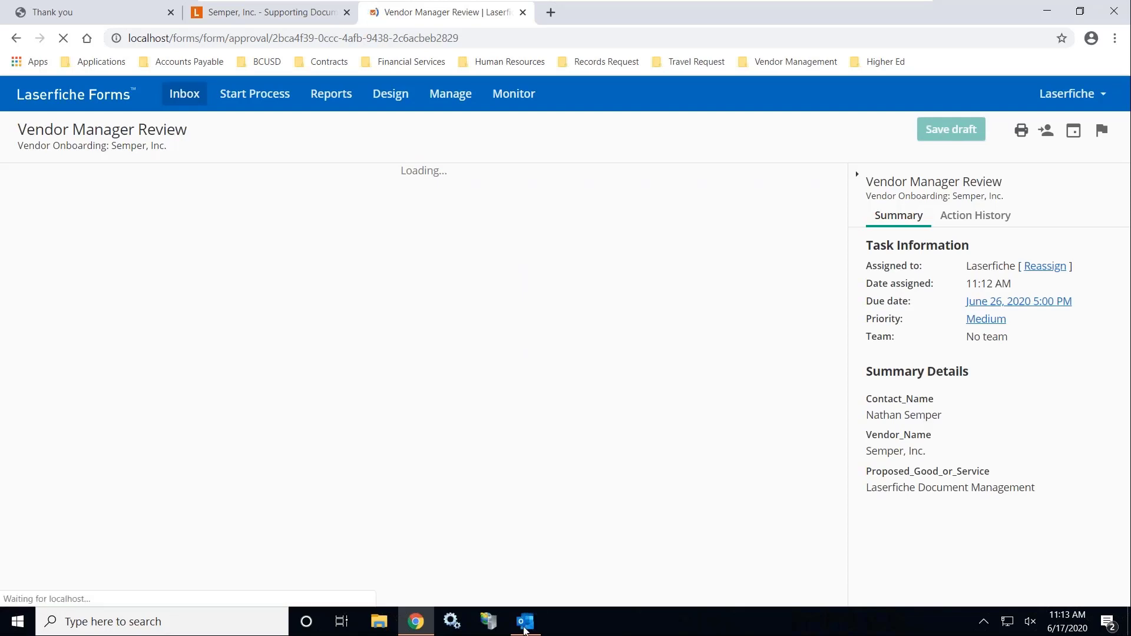
# Return from the onboarding email to the Vendor Manager Review task and scroll down the form
pyautogui.click(524, 624)
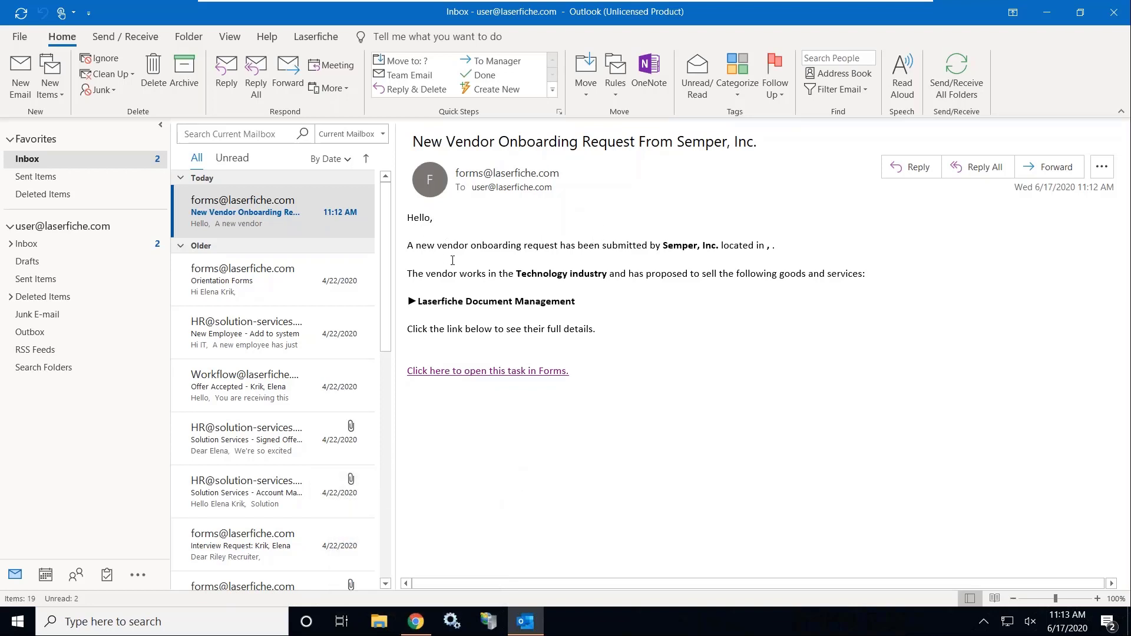
pyautogui.click(422, 630)
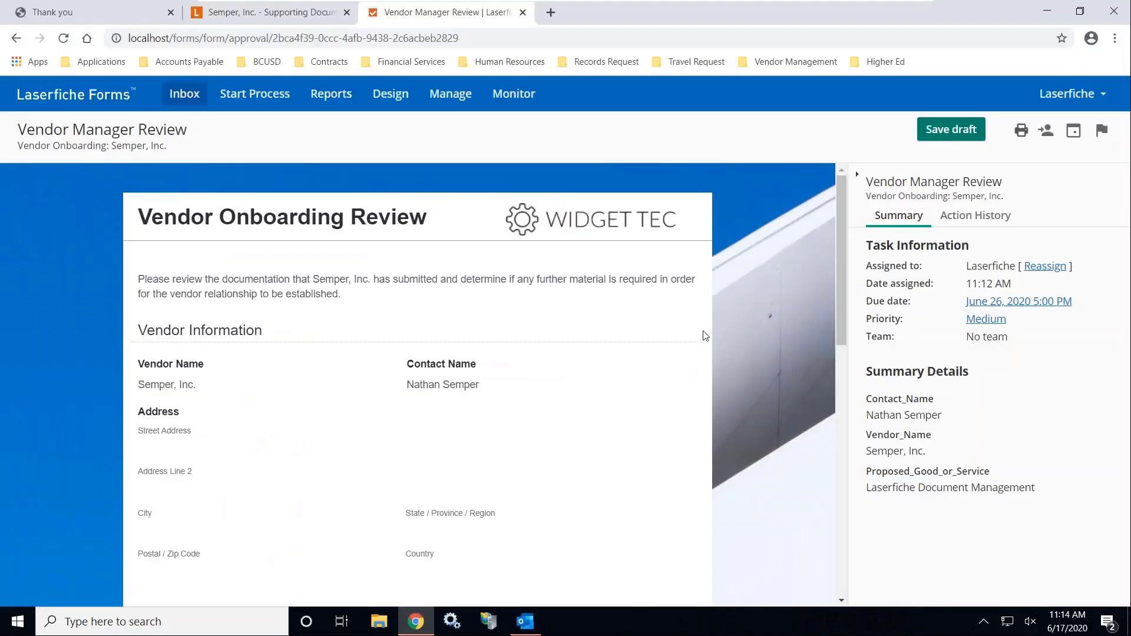
pyautogui.scroll(-1, 706, 311)
pyautogui.scroll(-4, 707, 310)
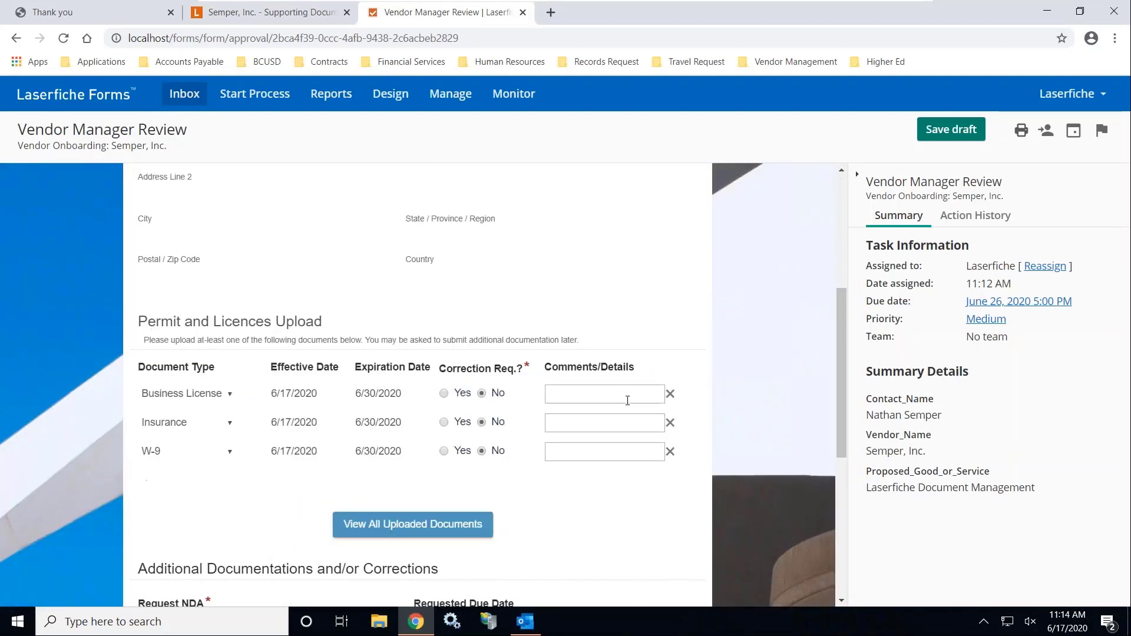
# Expand the latest Action History entry, then open and cancel the Reassign dialog
pyautogui.click(969, 216)
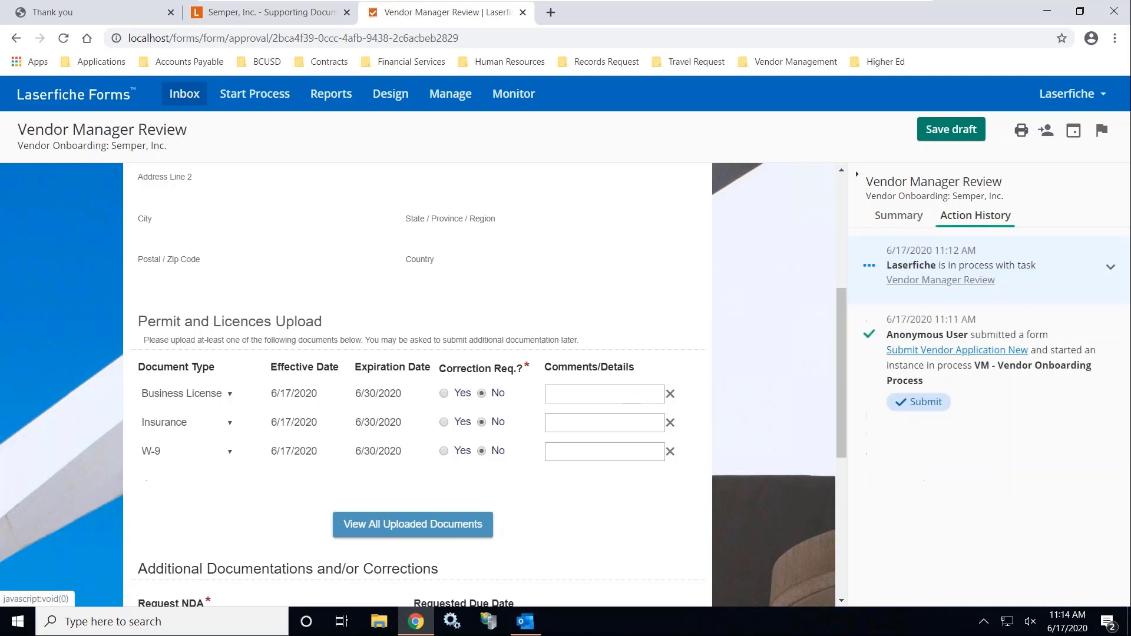
pyautogui.click(1111, 268)
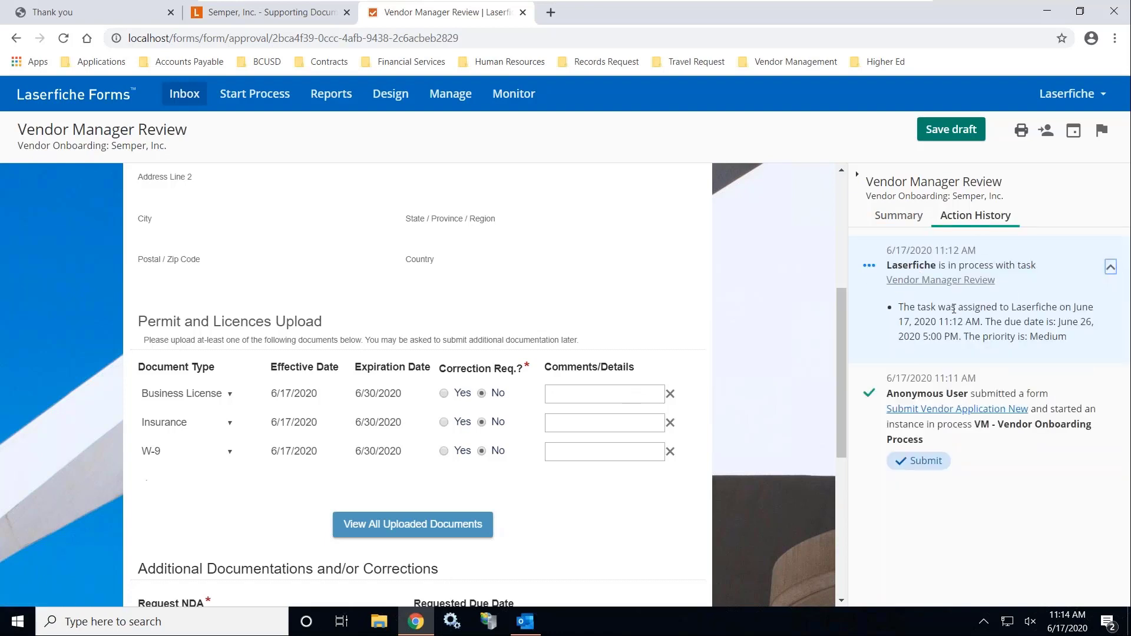
pyautogui.moveTo(899, 307); pyautogui.dragTo(1016, 307)
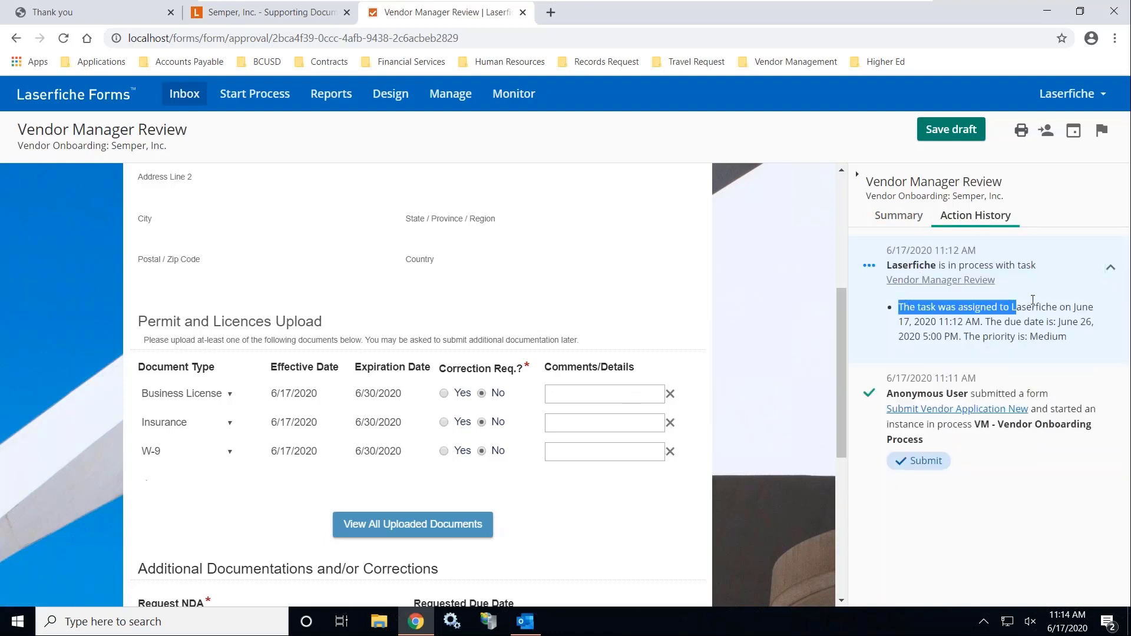
pyautogui.click(1046, 133)
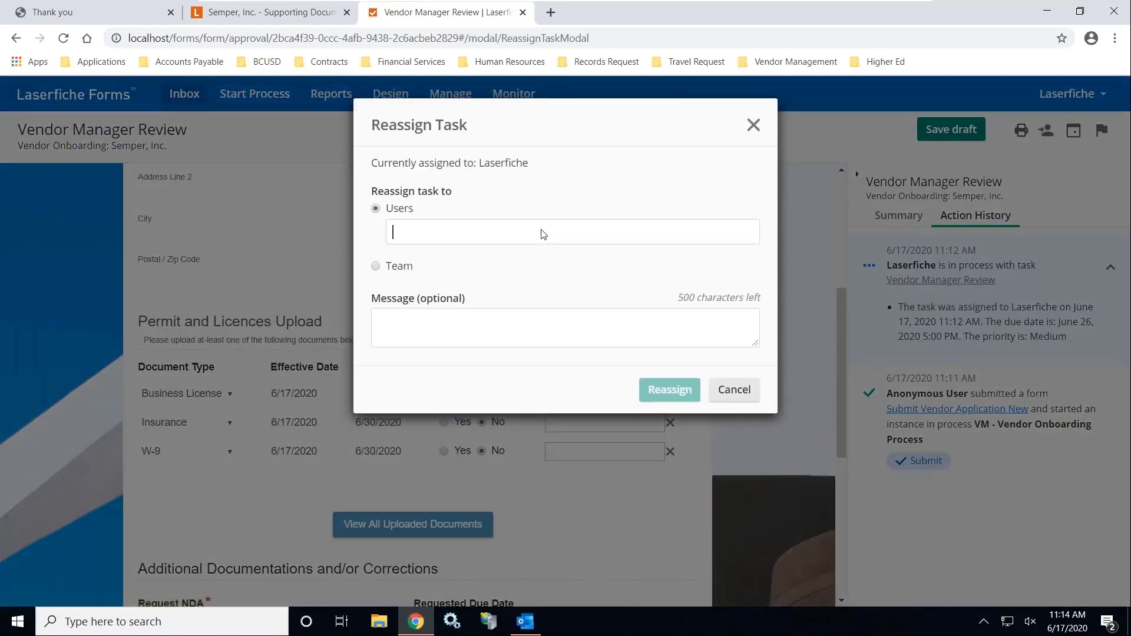
pyautogui.click(754, 125)
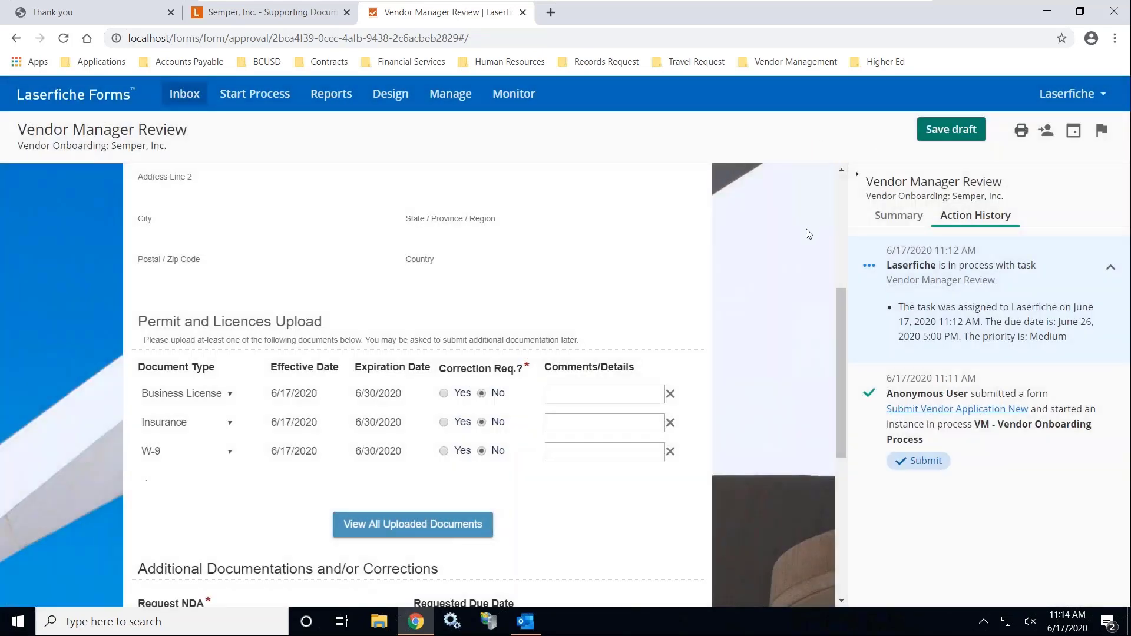
pyautogui.scroll(-6, 808, 234)
# Show all of Semper, Inc.'s uploaded documents and scroll through them to the form's bottom
pyautogui.scroll(4, 758, 261)
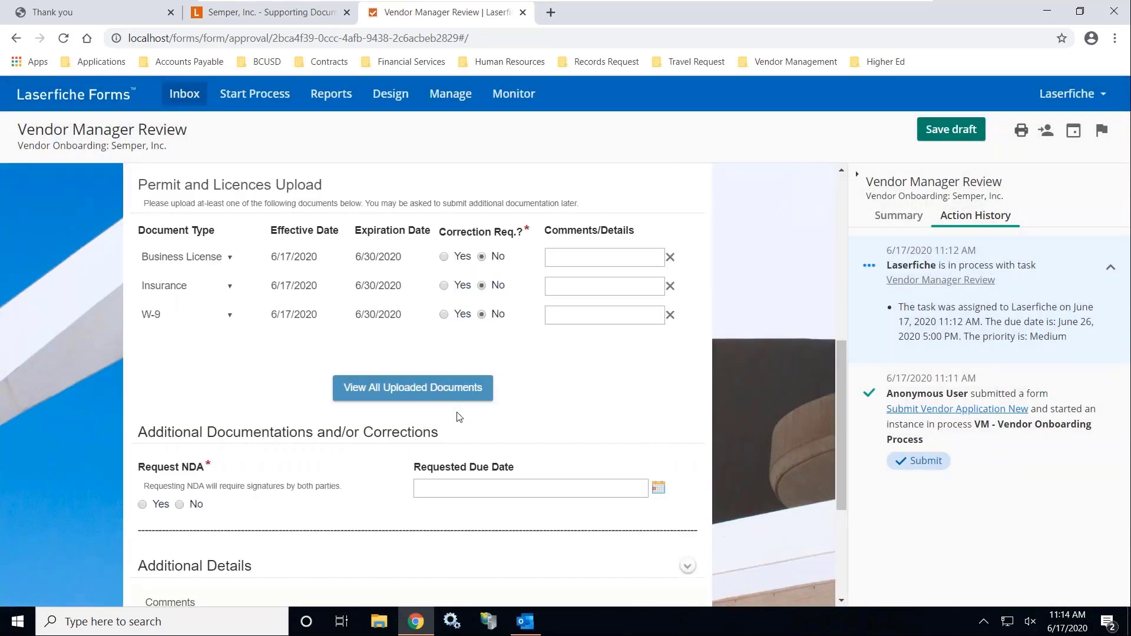
pyautogui.click(439, 399)
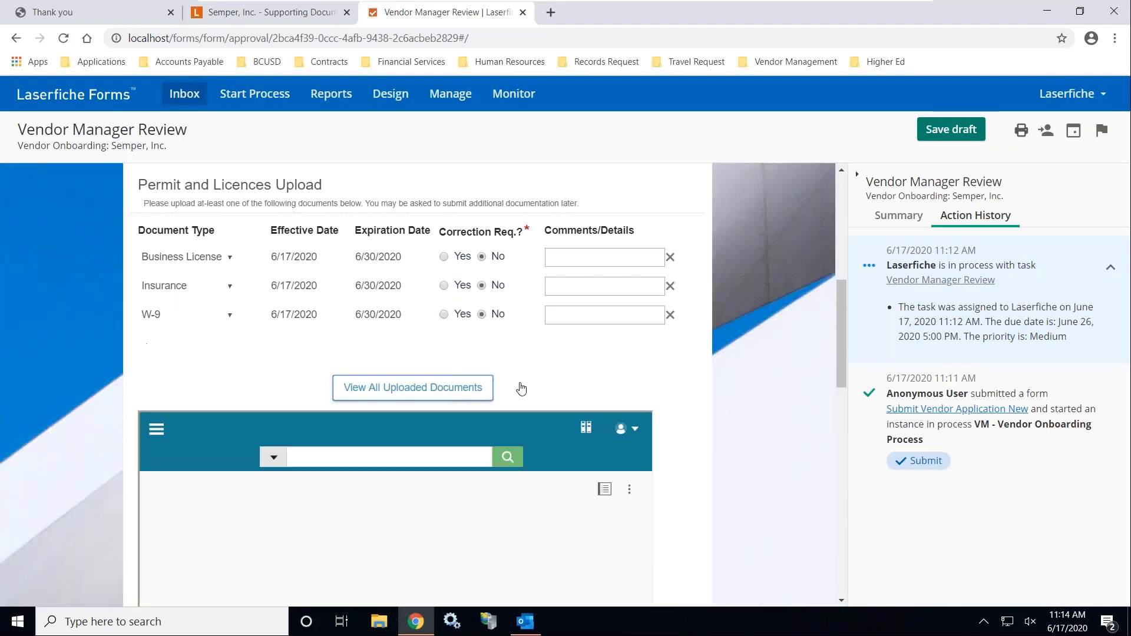
pyautogui.scroll(-7, 758, 408)
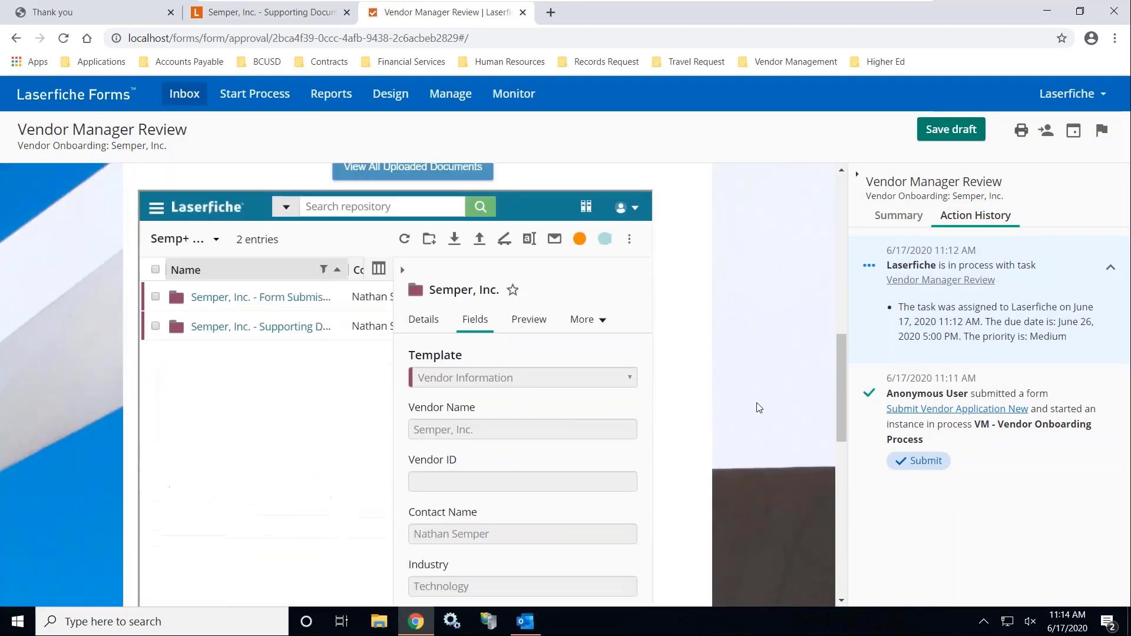
pyautogui.scroll(4, 615, 423)
pyautogui.scroll(-7, 304, 452)
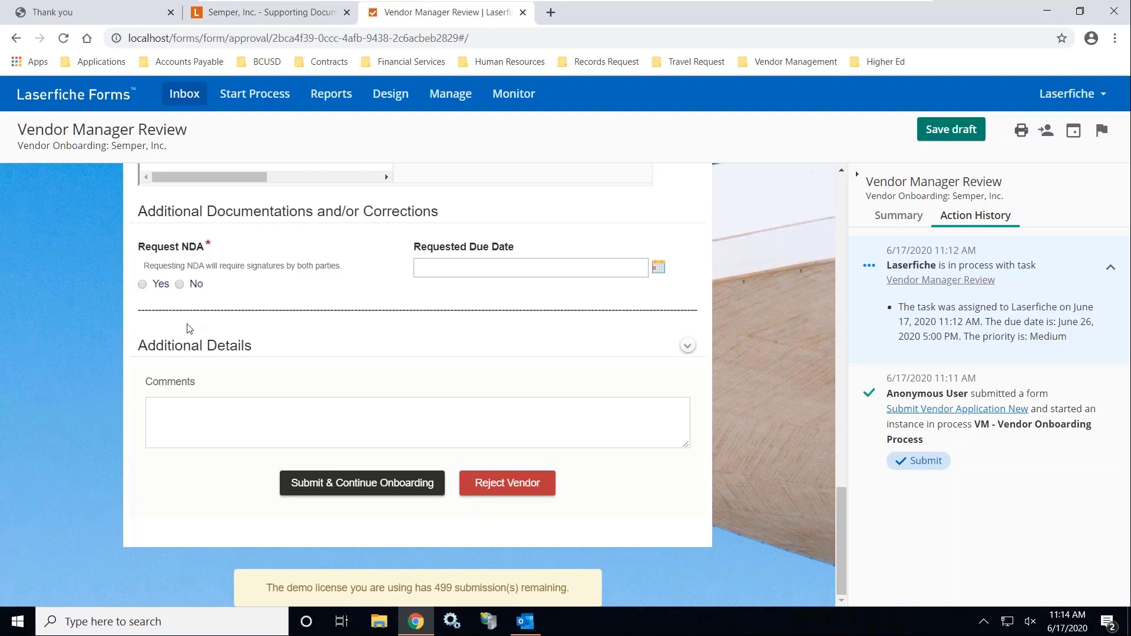
# Set Request NDA to No, comment 'Approved', and submit with 'Submit & Continue Onboarding'
pyautogui.click(143, 285)
pyautogui.click(180, 286)
pyautogui.click(269, 404)
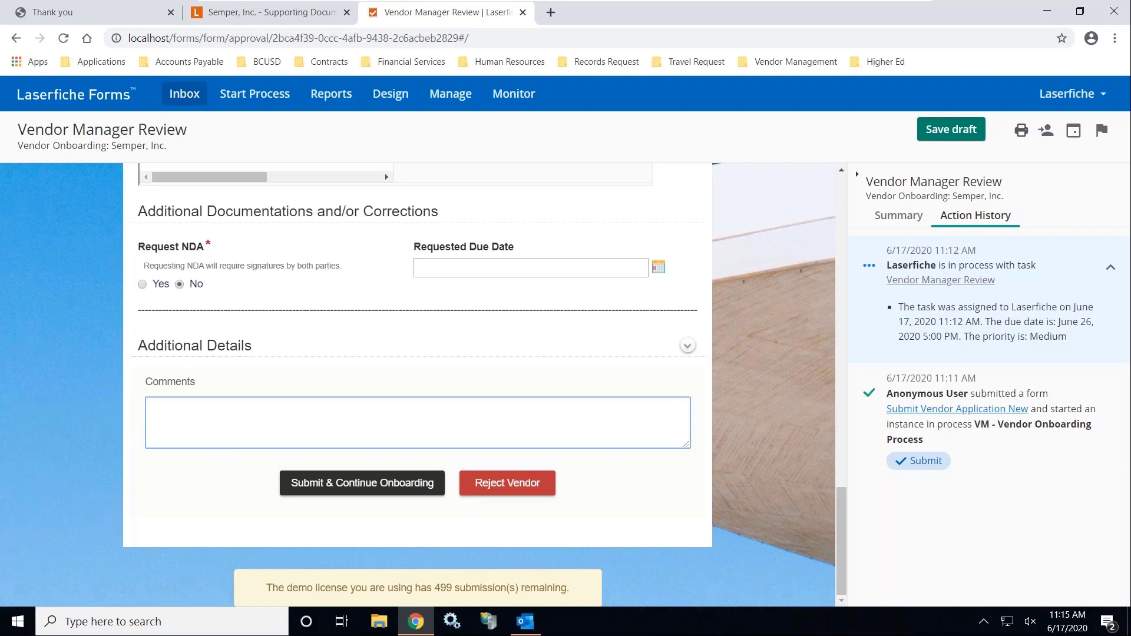
pyautogui.write('Approved')
pyautogui.click(351, 488)
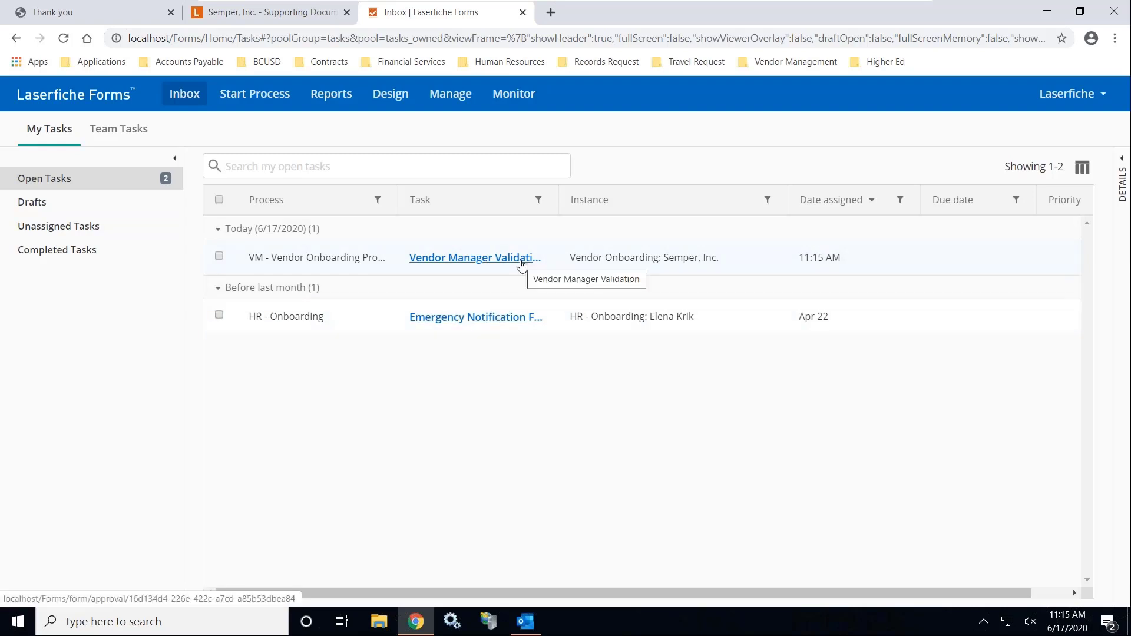
# Check Completed Tasks for the finished review, then open the Vendor Manager Validation task from Open Tasks
pyautogui.click(90, 252)
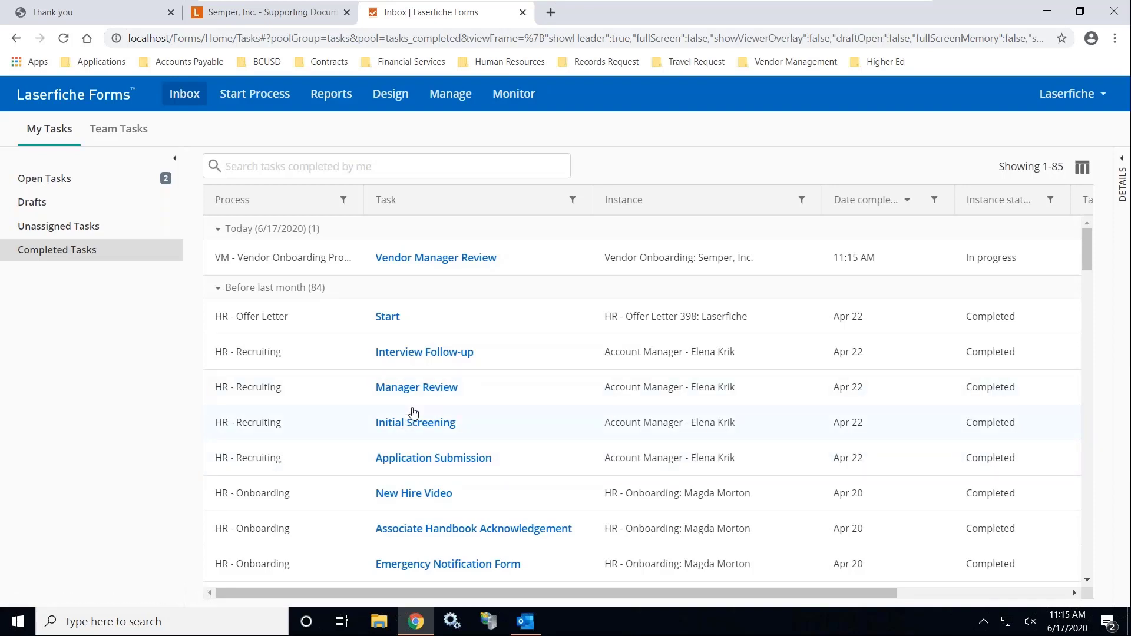
pyautogui.click(68, 187)
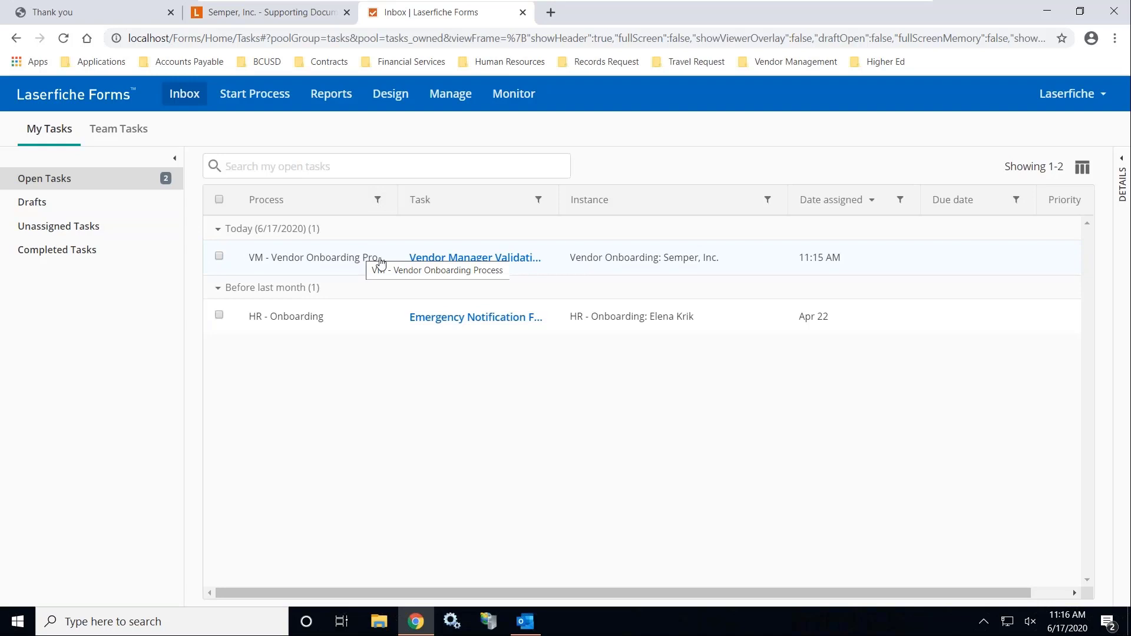
pyautogui.click(475, 265)
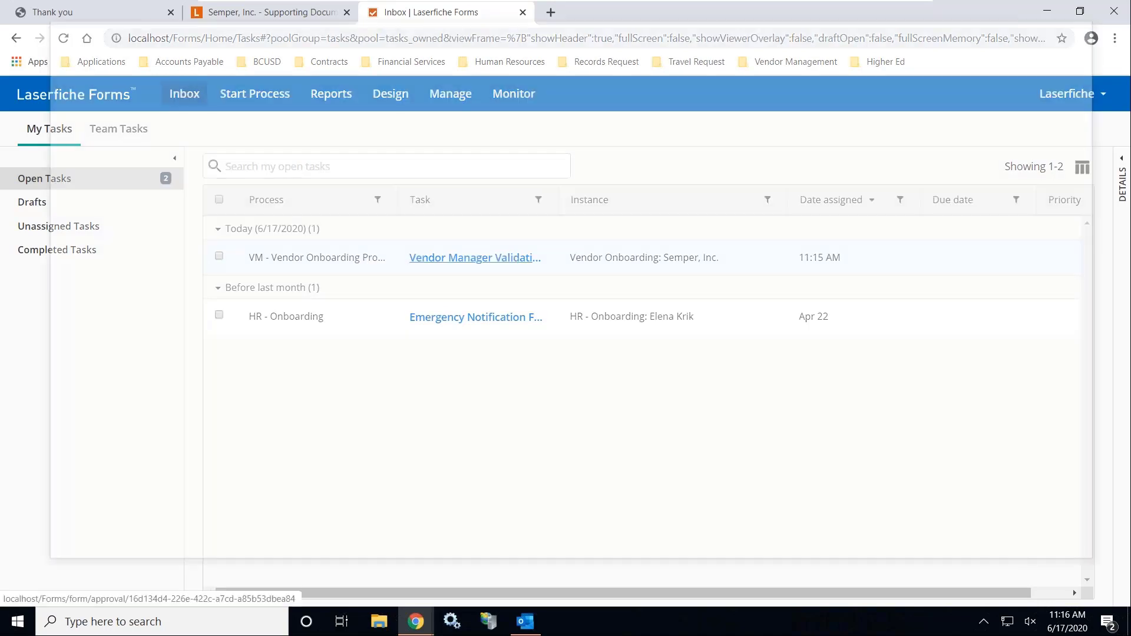
# Fetch new mail in Outlook and open the 'Vendor Packet Ready for Review' email
pyautogui.click(525, 621)
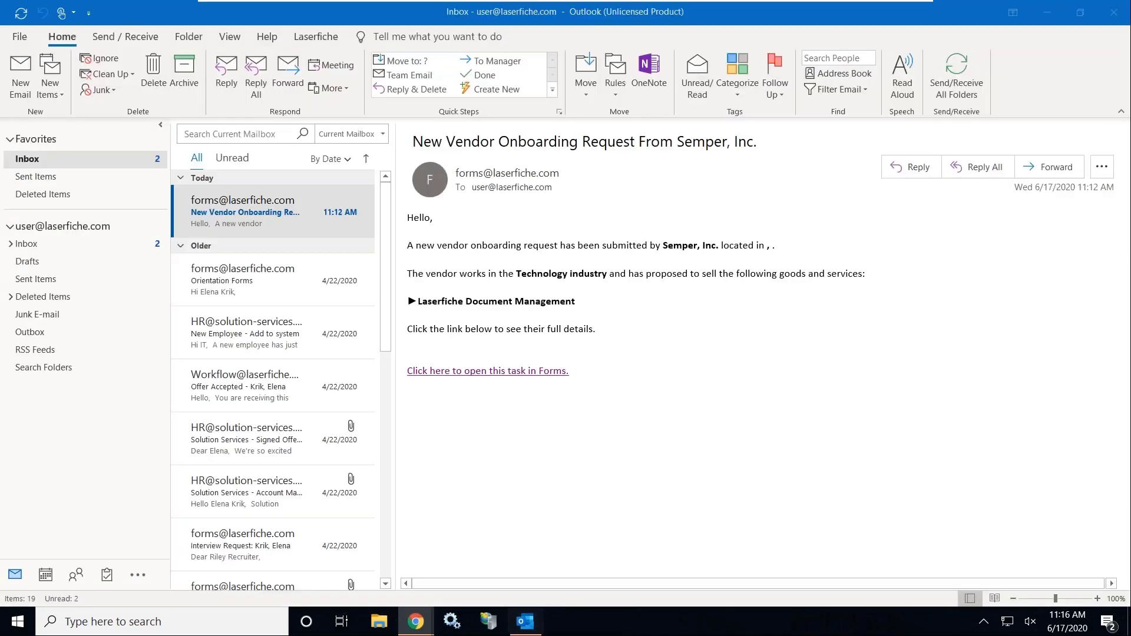
pyautogui.click(956, 74)
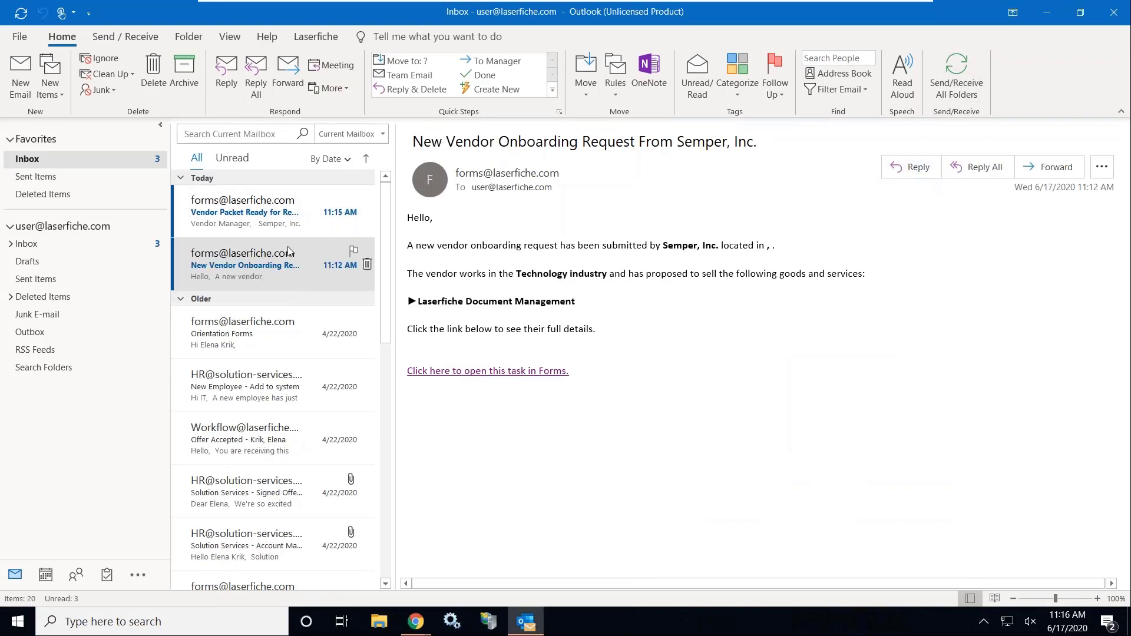
pyautogui.click(283, 200)
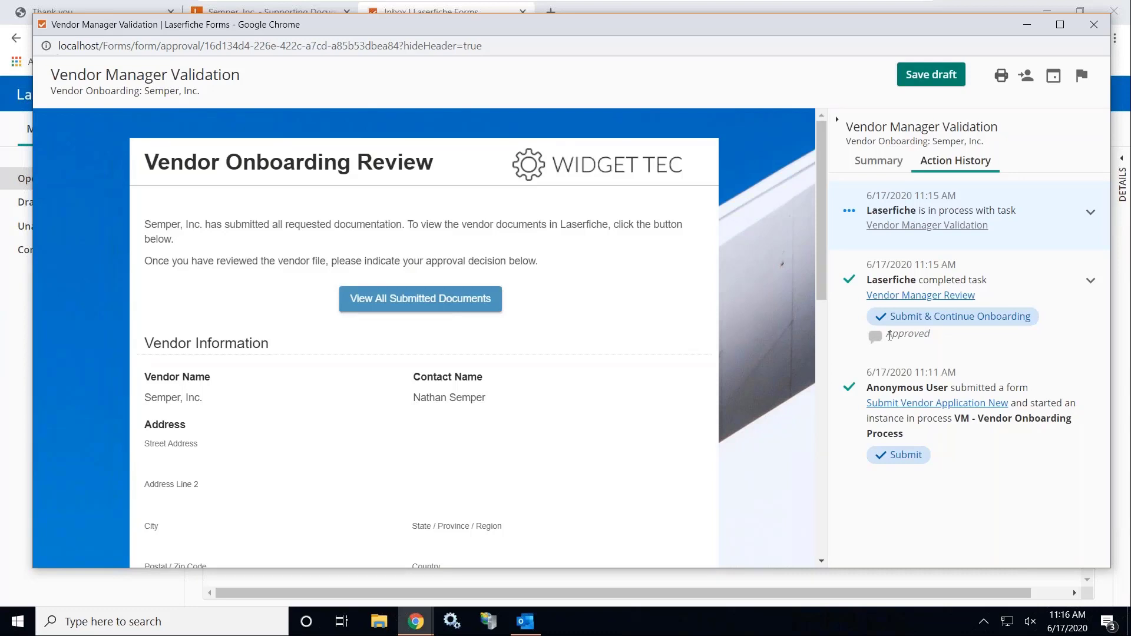
# Show all of Semper, Inc.'s submitted documents and scroll down the validation form
pyautogui.click(439, 303)
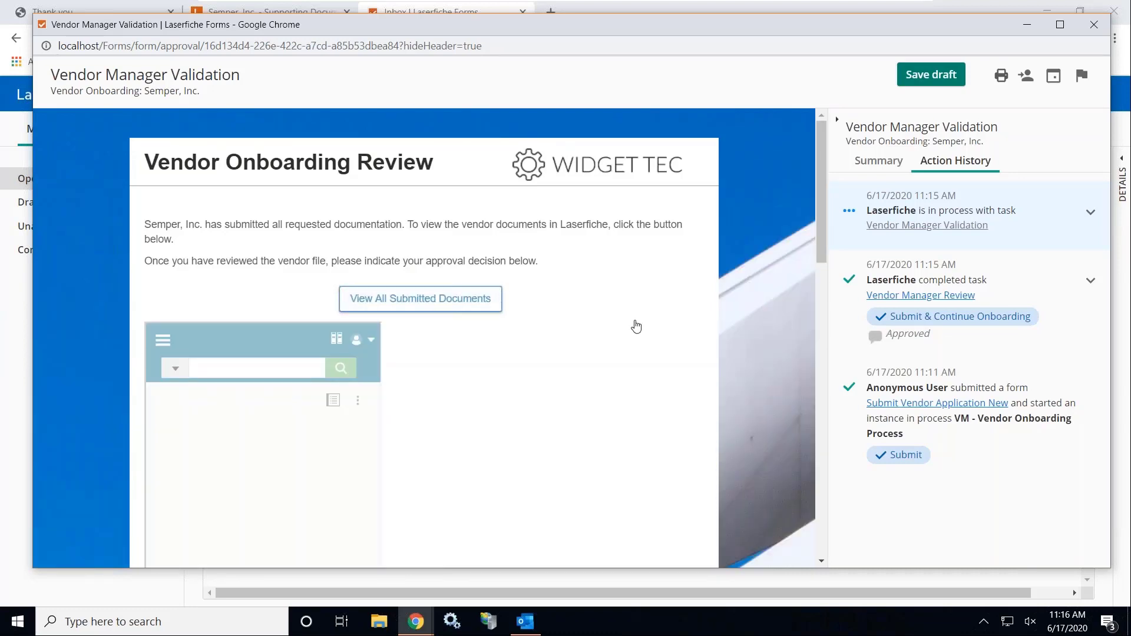
pyautogui.scroll(-5, 715, 330)
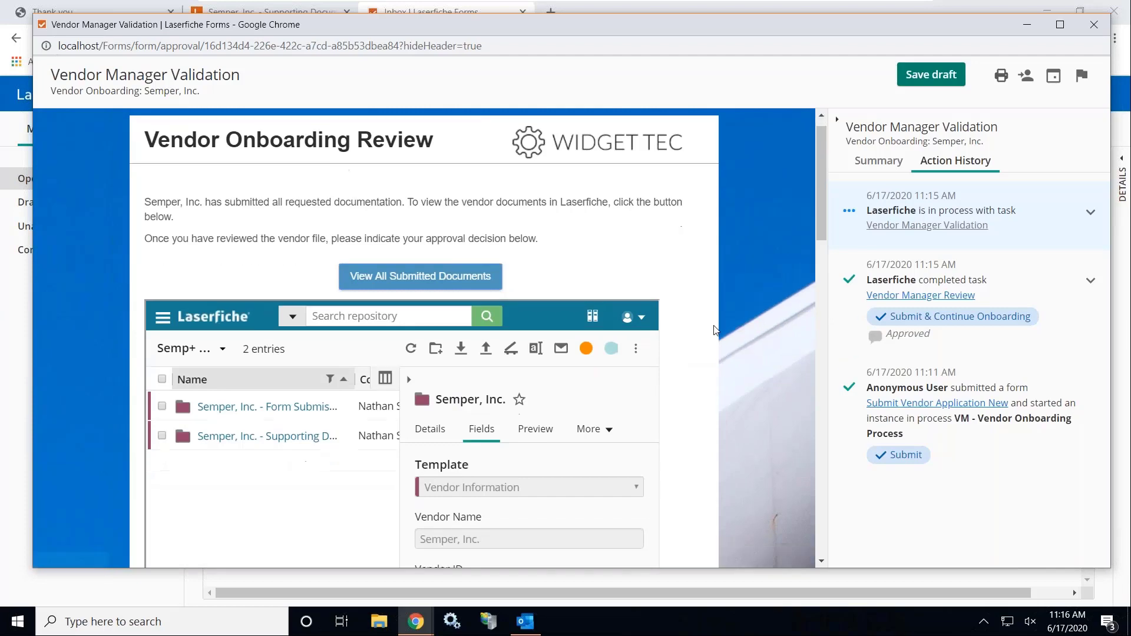
pyautogui.scroll(-10, 715, 330)
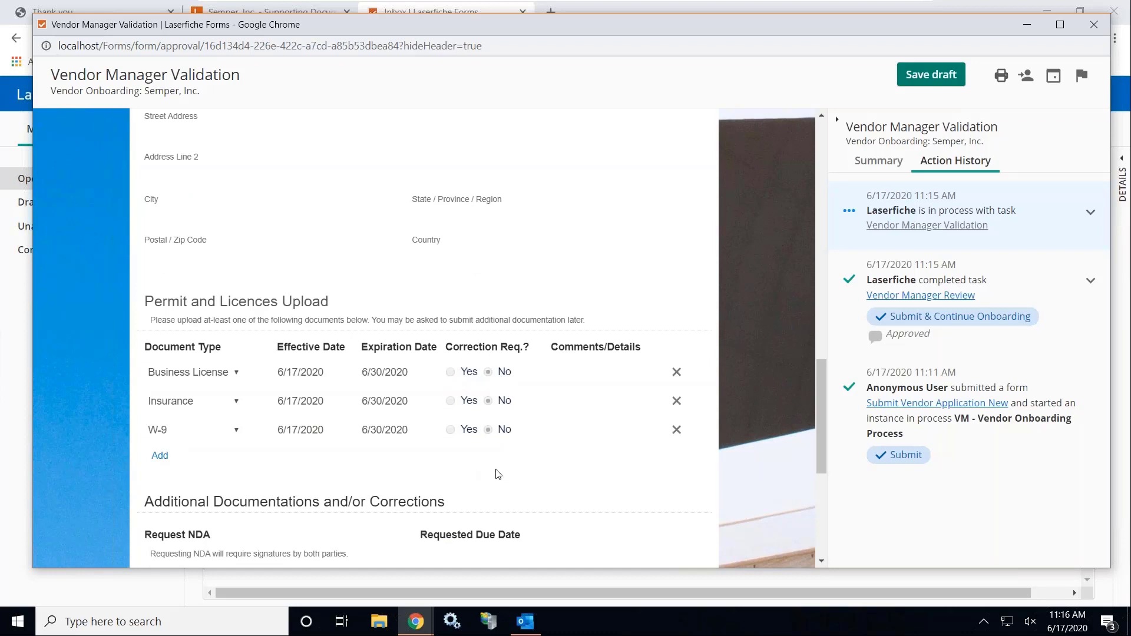
pyautogui.scroll(-6, 497, 474)
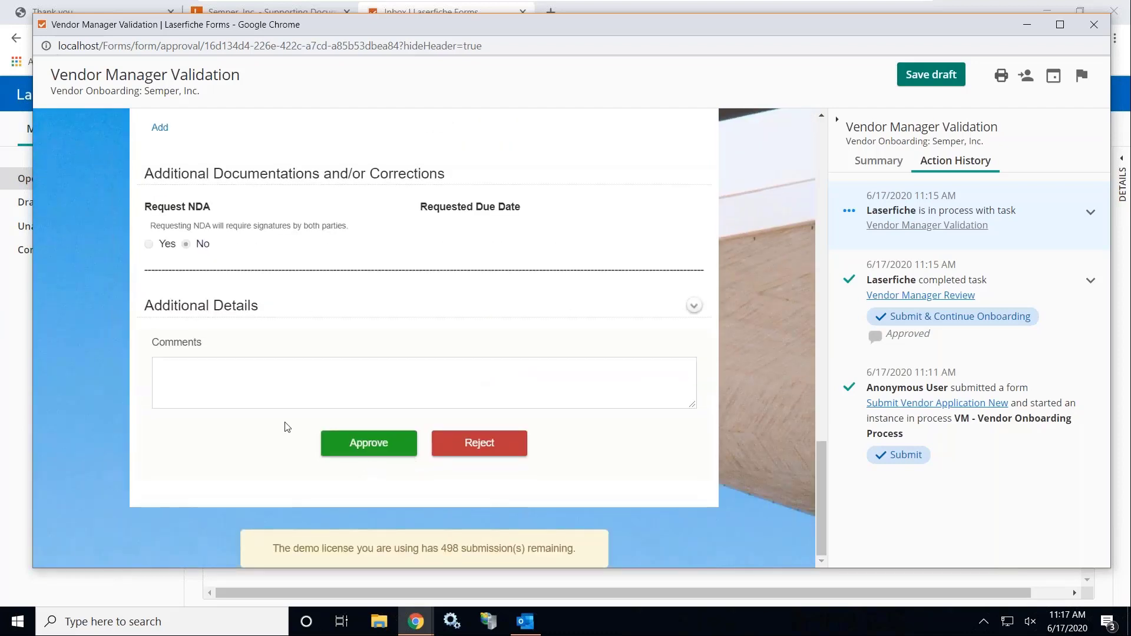
# Enter the comment 'Manager Approved' and approve the validation task
pyautogui.click(329, 374)
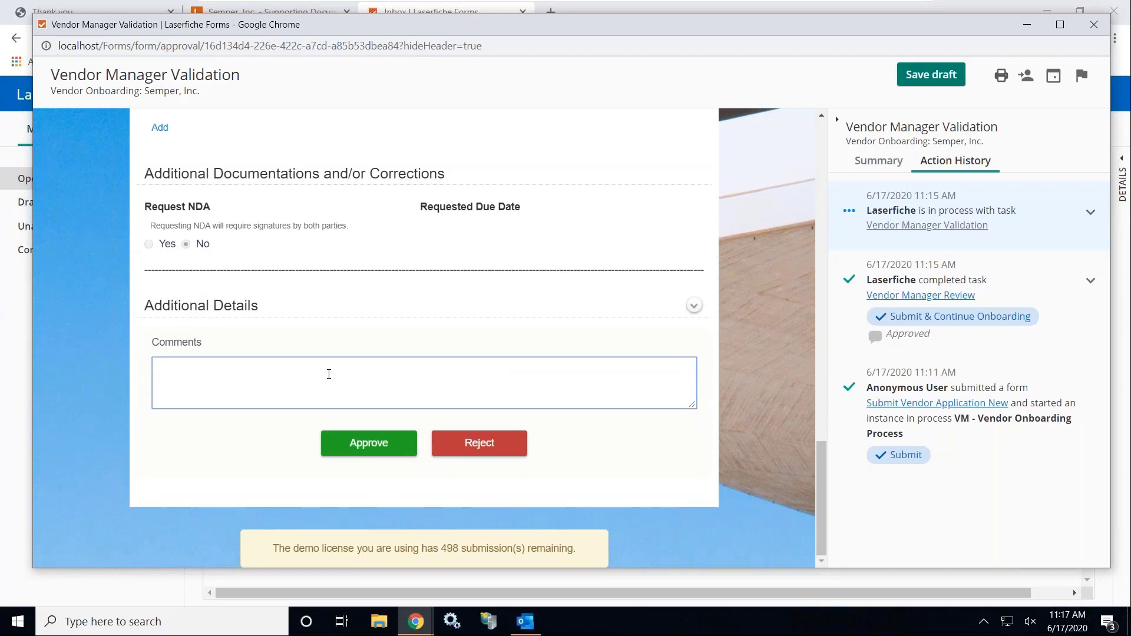
pyautogui.write('Manager Approved')
pyautogui.click(379, 452)
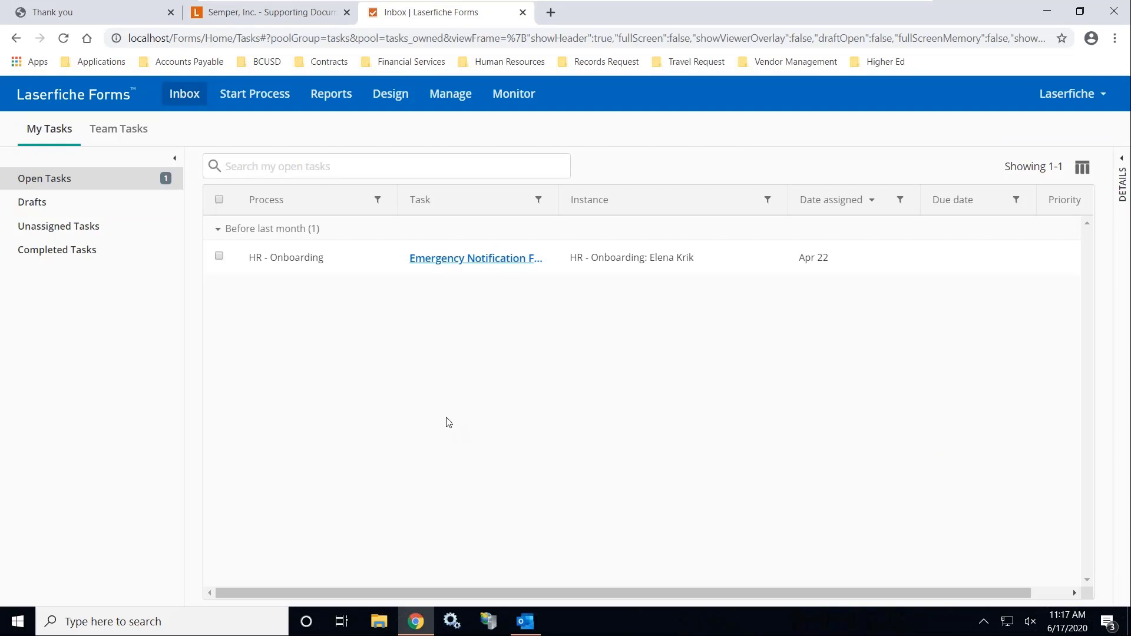
# Browse the repository to Onboarding > 3. Approved > Semper, Inc. > Form Submission, then return to Outlook
pyautogui.click(244, 14)
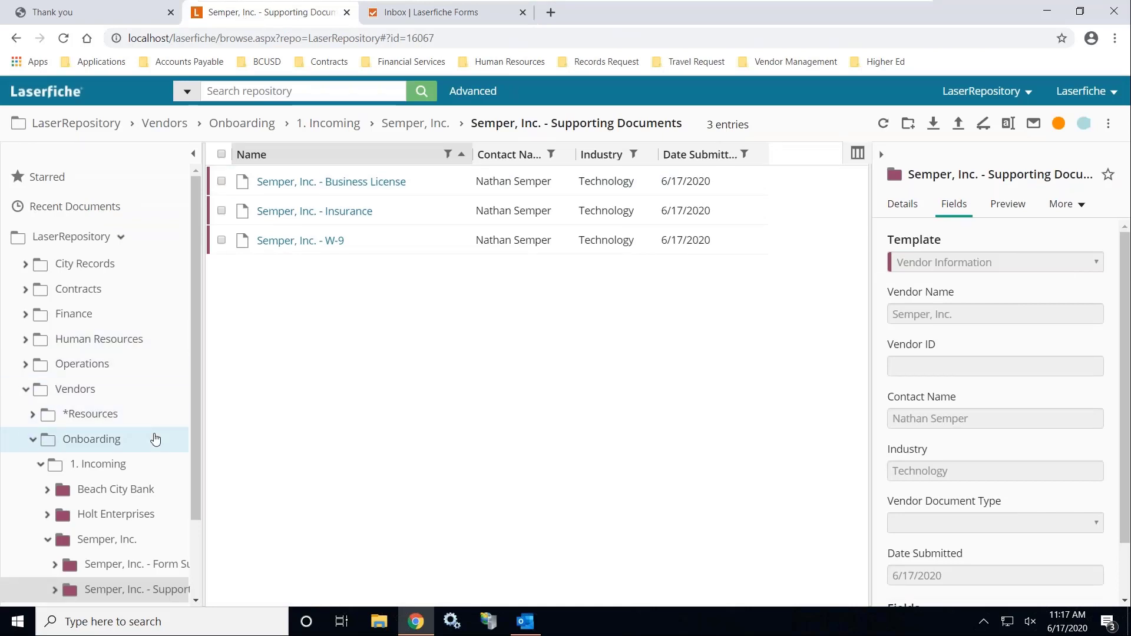
pyautogui.click(54, 470)
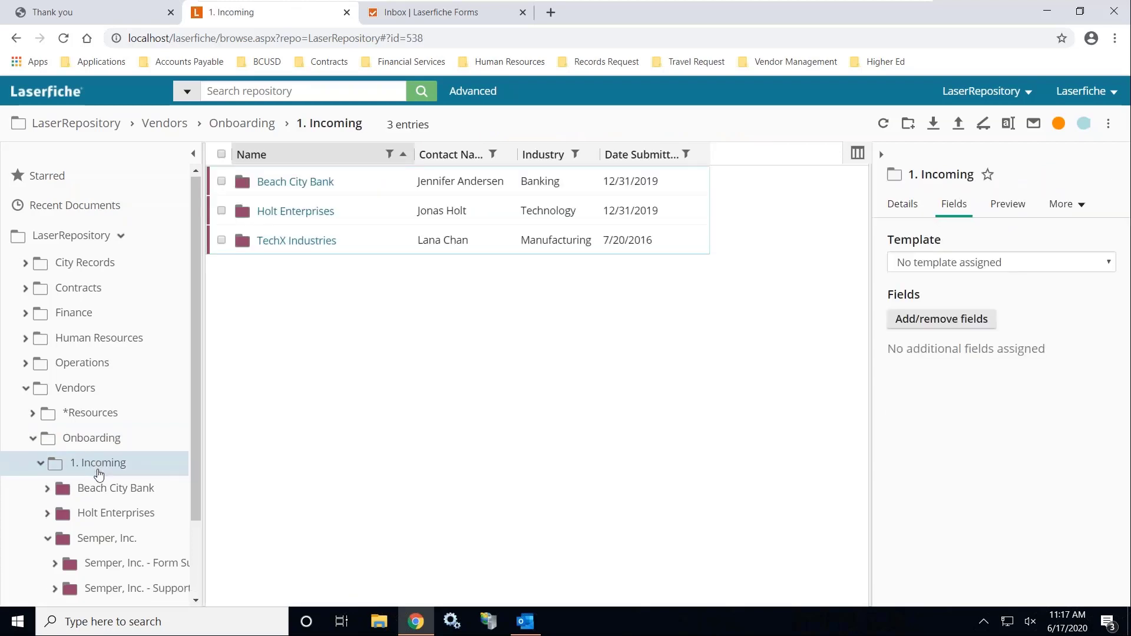
pyautogui.scroll(-3, 98, 475)
pyautogui.click(105, 569)
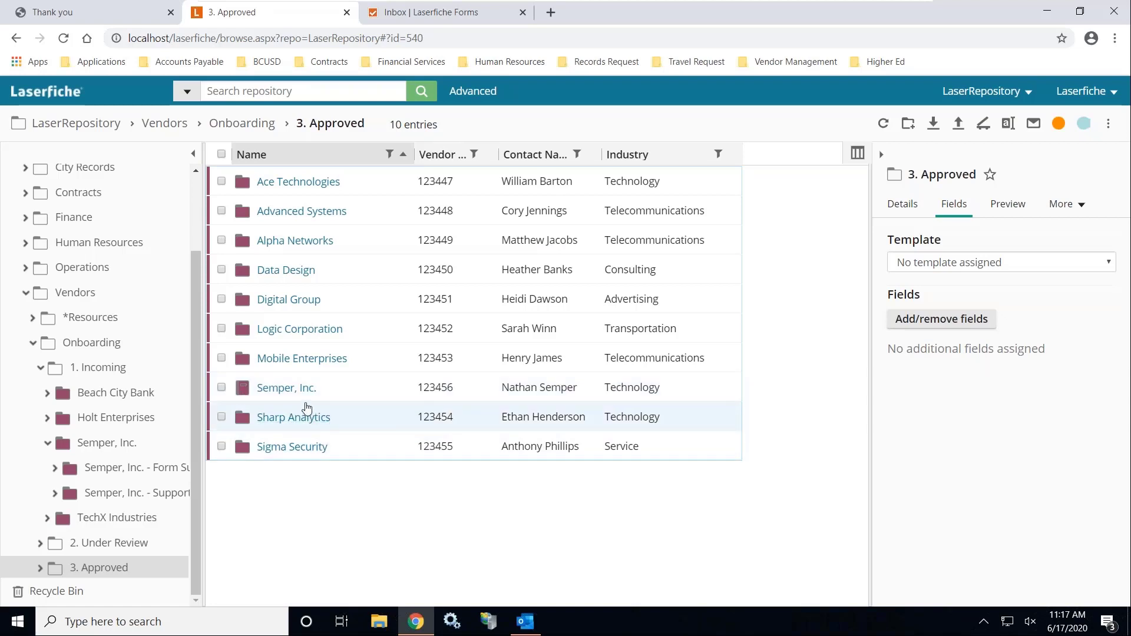
pyautogui.doubleClick(308, 387)
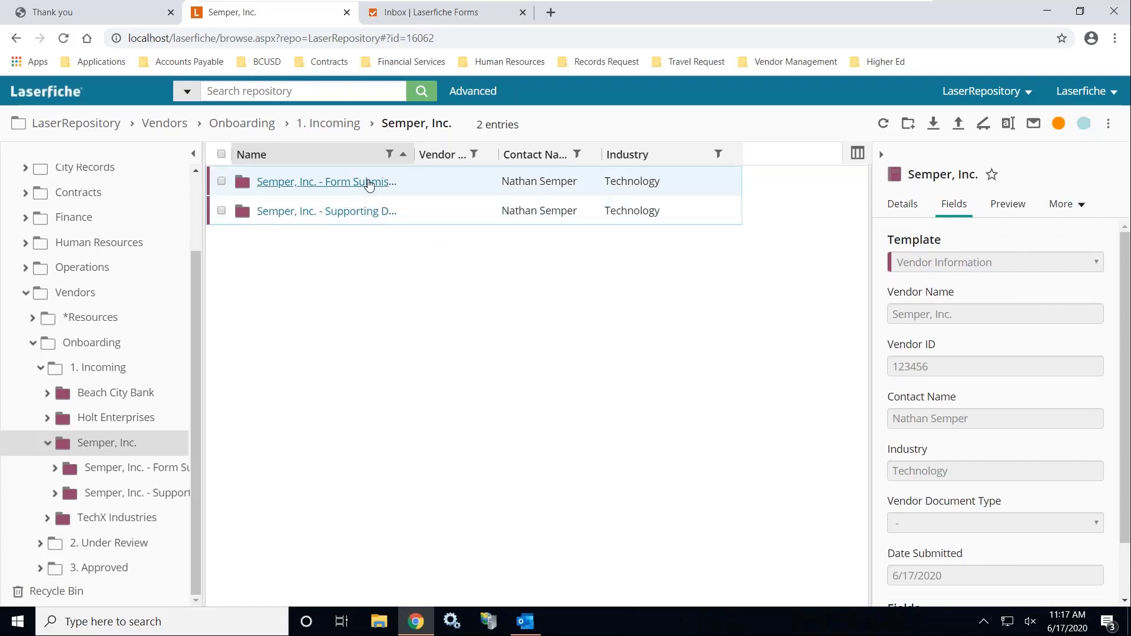
pyautogui.click(369, 184)
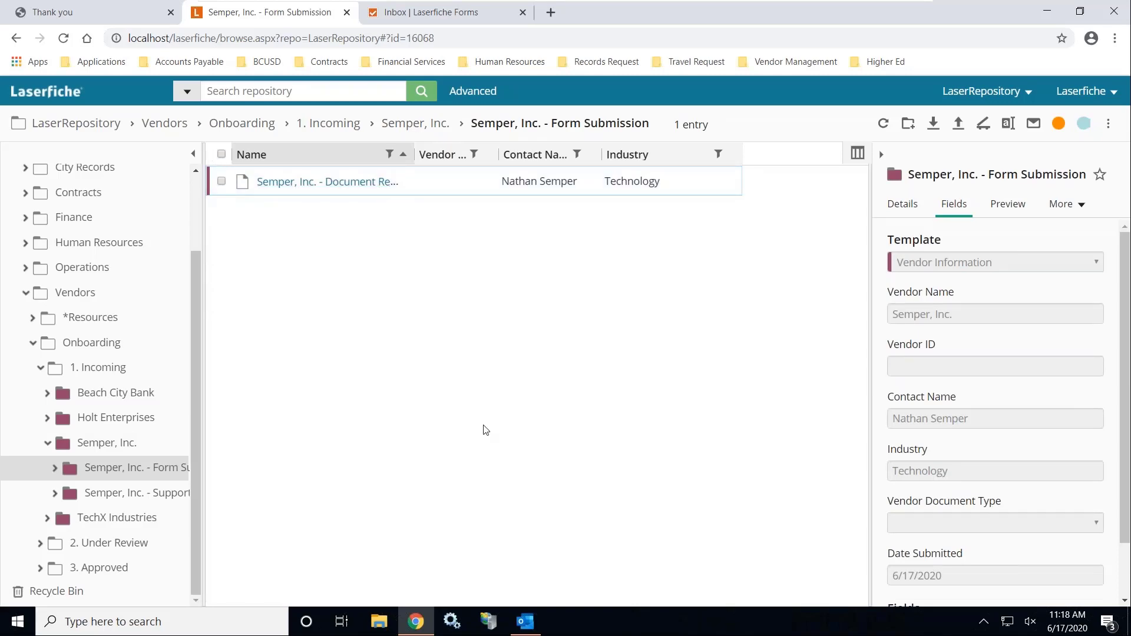
pyautogui.click(521, 622)
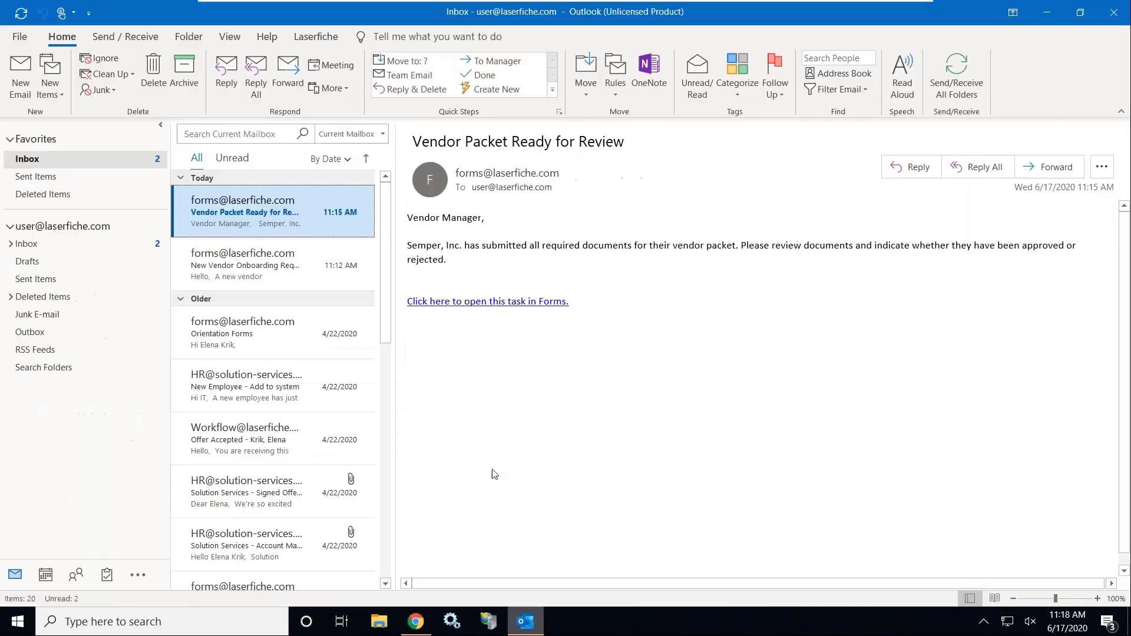
# Fetch new mail and read the 'New Vendor: Semper, Inc.' and Widget Tec welcome emails
pyautogui.click(956, 74)
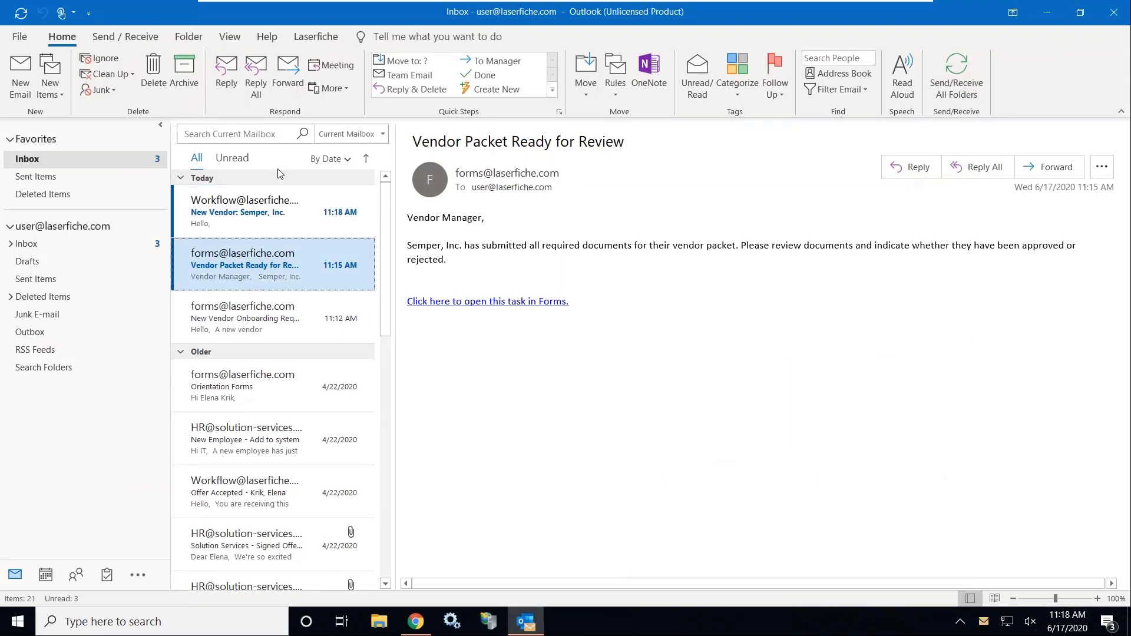
pyautogui.click(284, 217)
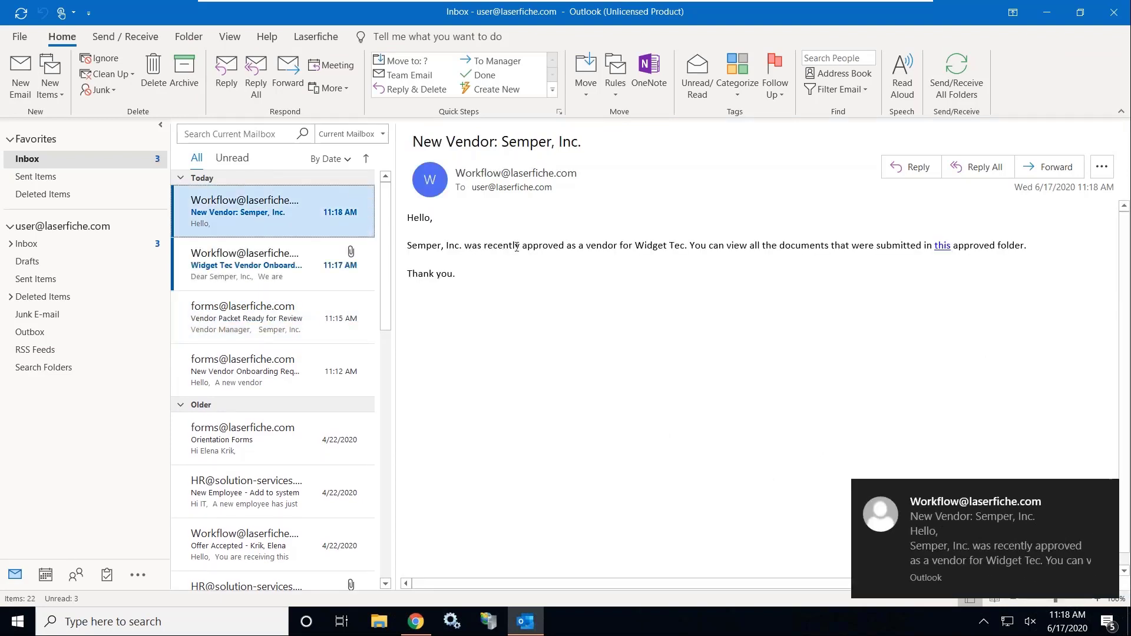
pyautogui.moveTo(518, 246); pyautogui.dragTo(819, 251)
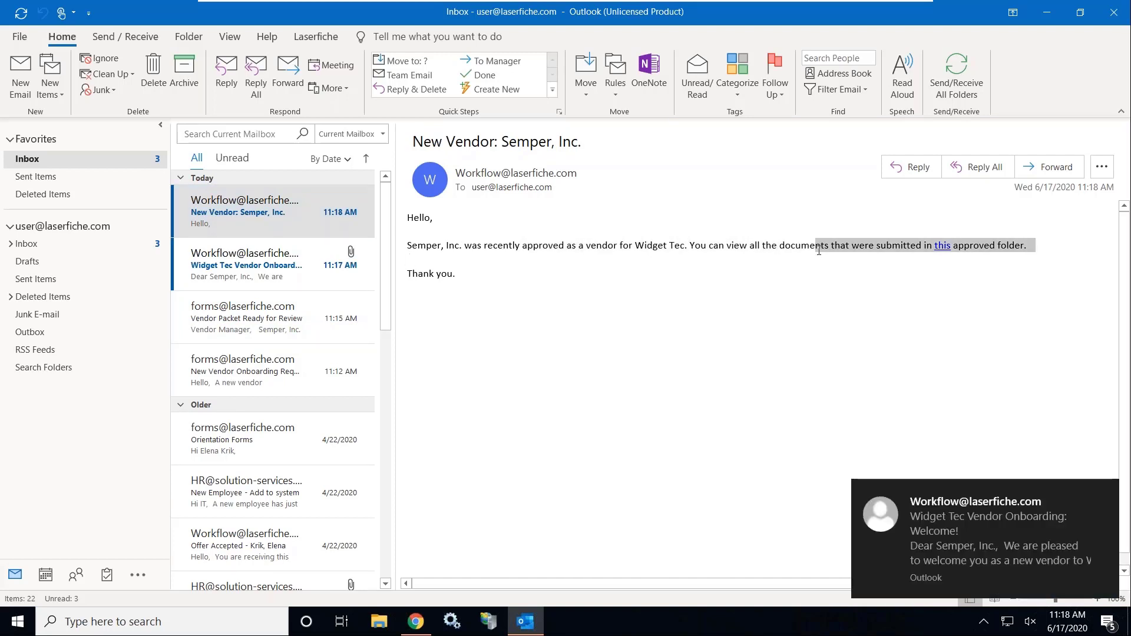
pyautogui.click(219, 281)
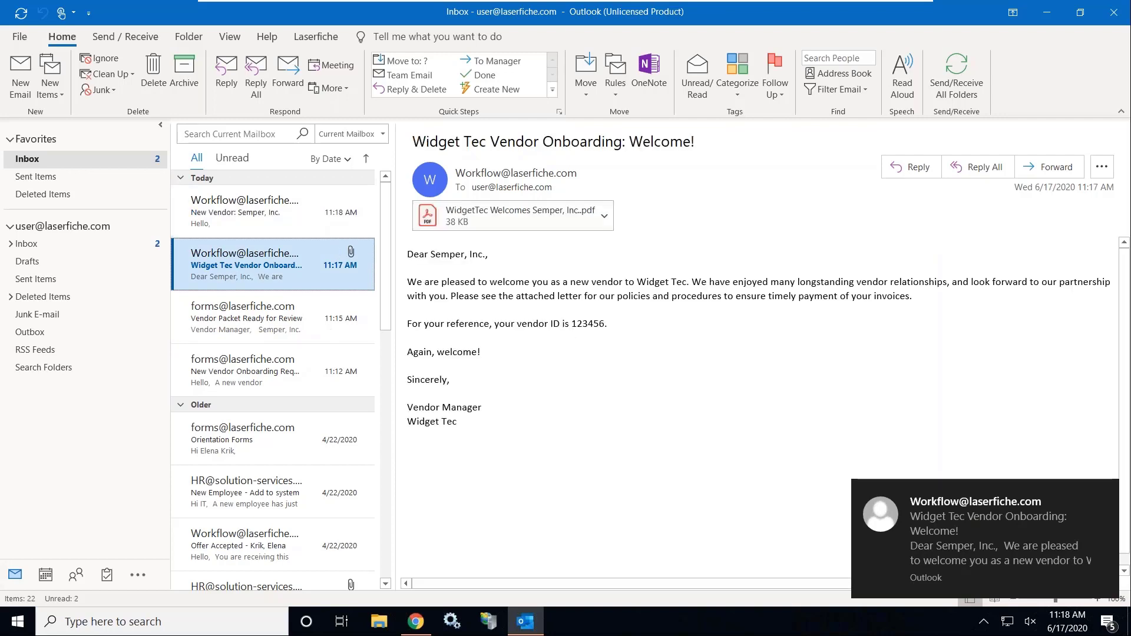
pyautogui.moveTo(407, 281); pyautogui.dragTo(740, 424)
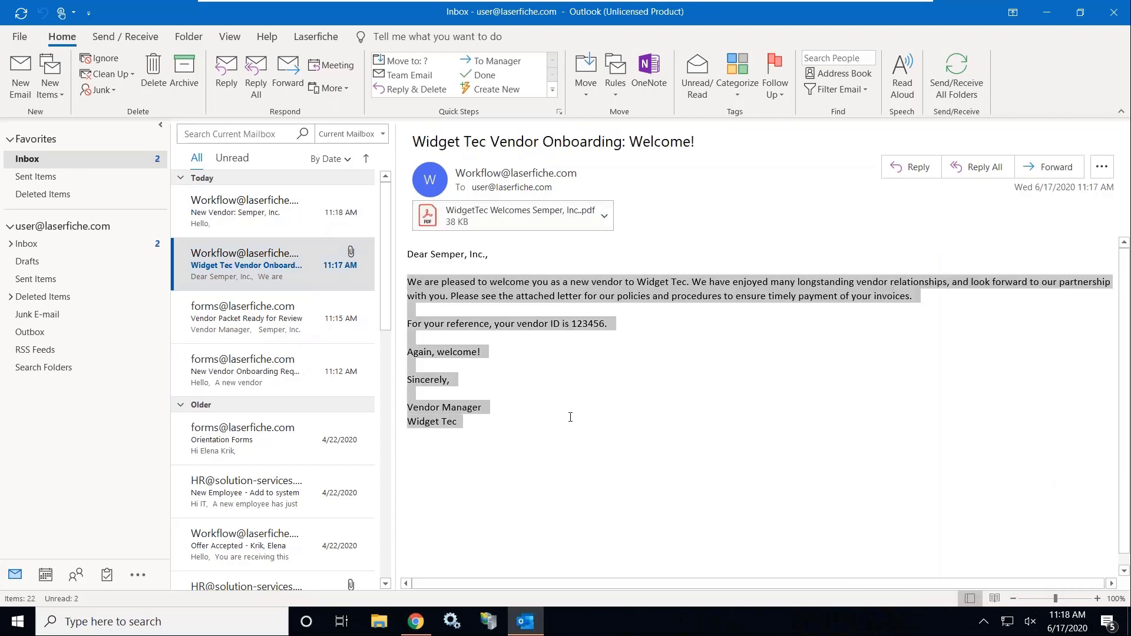
# Open the attached WidgetTec Welcomes Semper Inc PDF, dismissing the Acrobat update notice
pyautogui.click(742, 404)
pyautogui.click(592, 218)
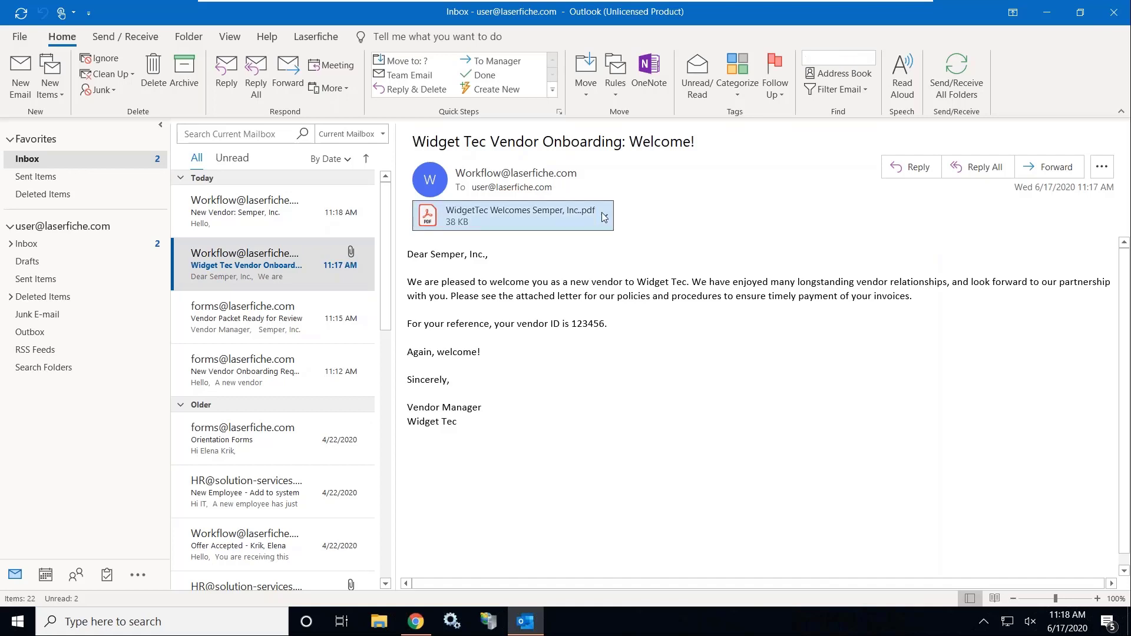
pyautogui.rightClick(571, 218)
pyautogui.click(575, 260)
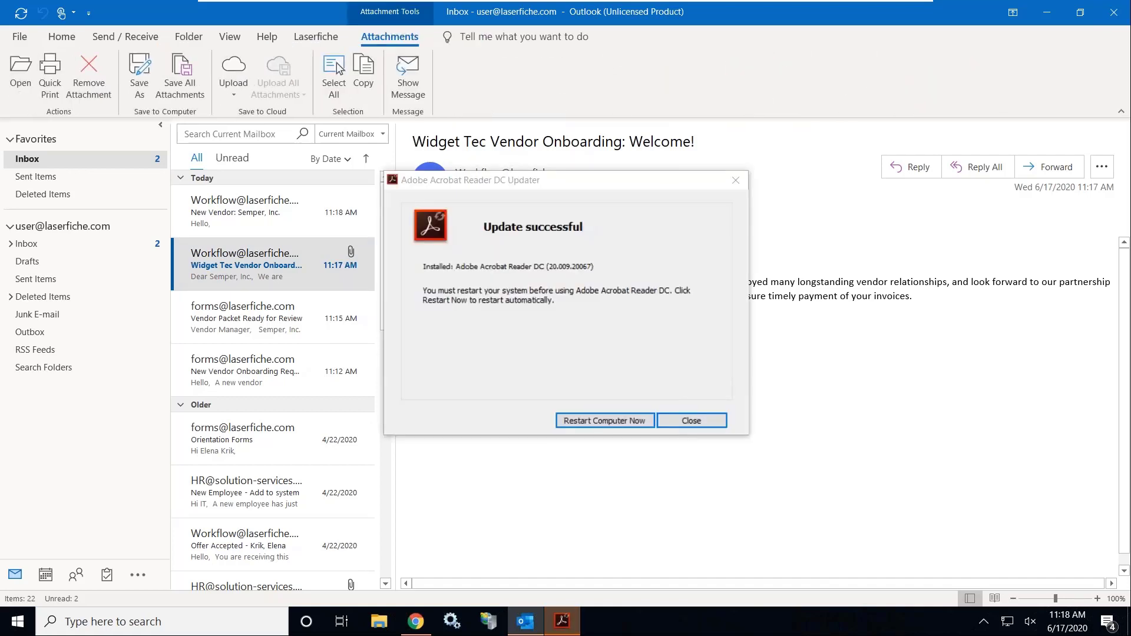
pyautogui.click(690, 422)
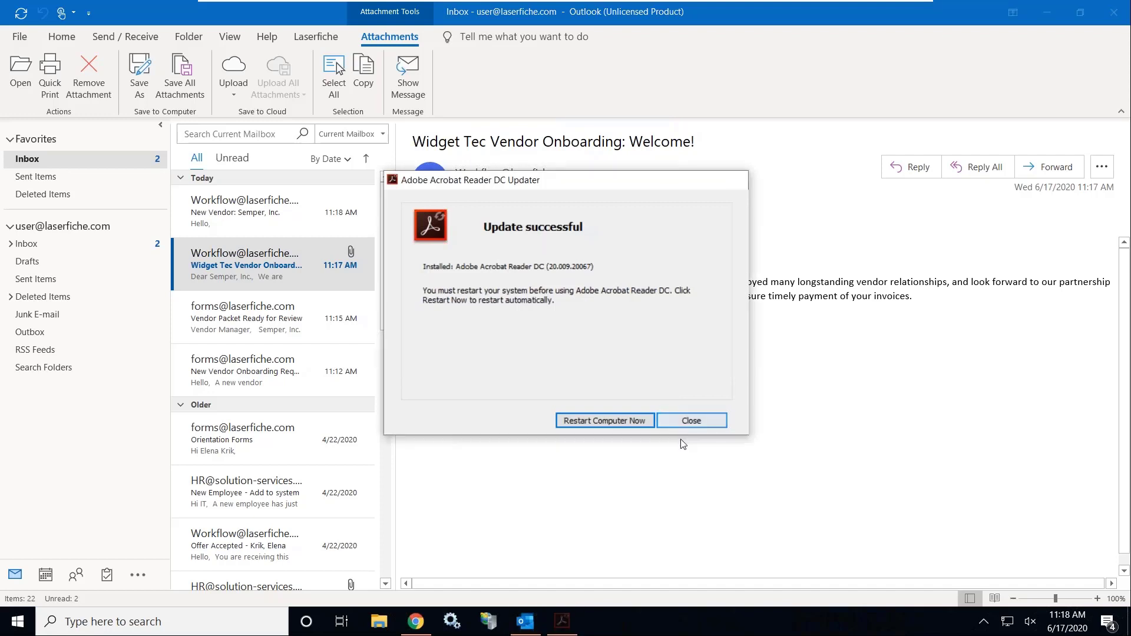
pyautogui.click(605, 216)
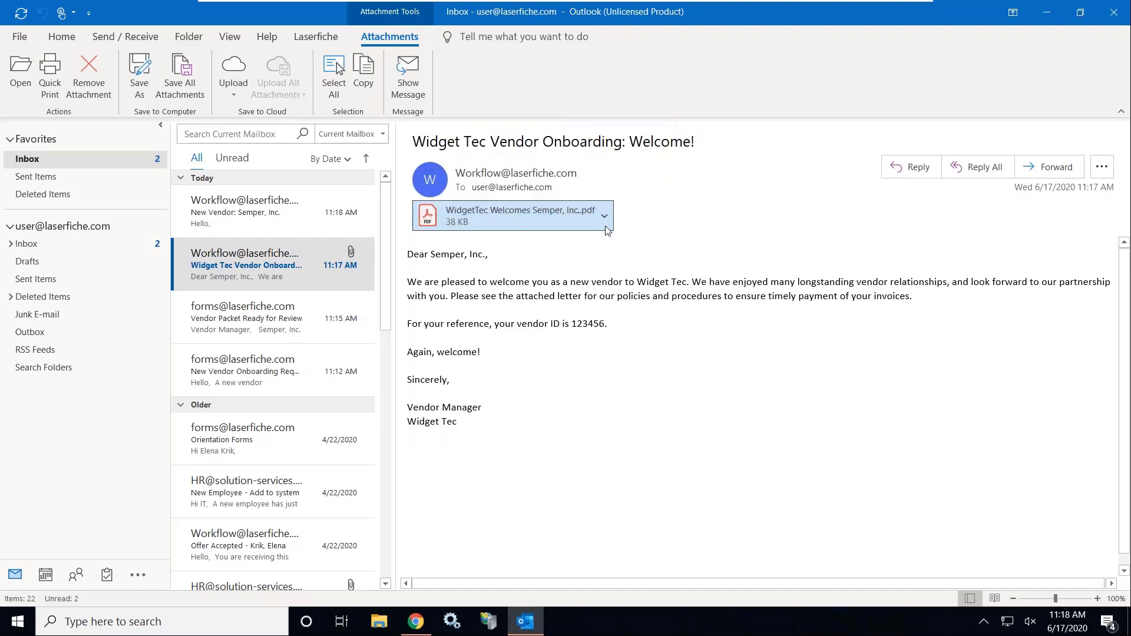
pyautogui.click(587, 267)
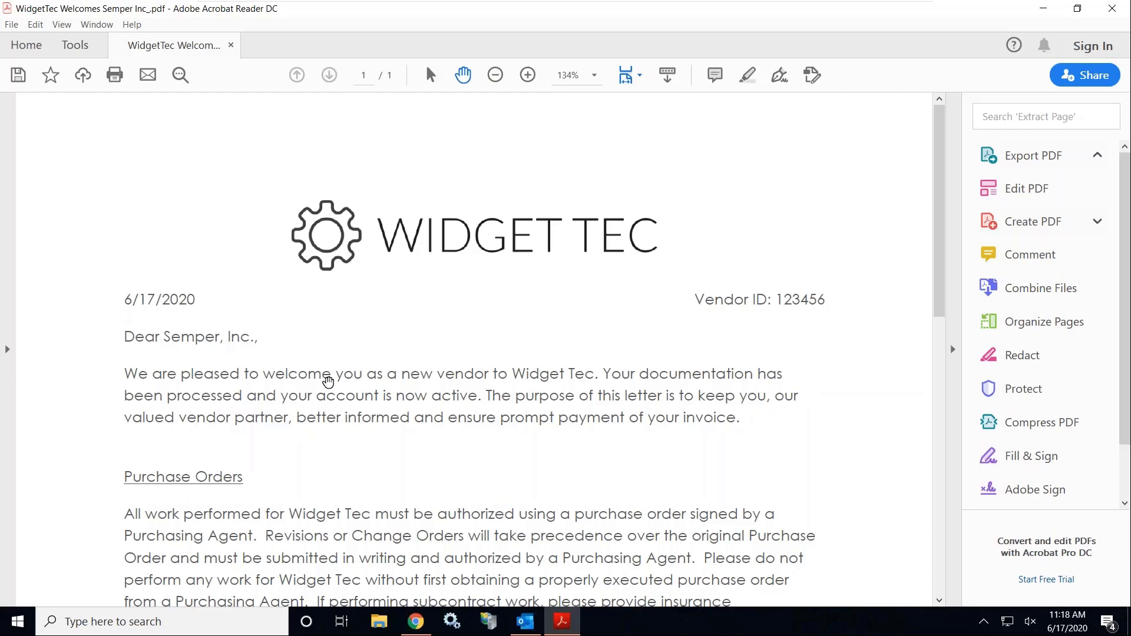
# Scroll through the welcome letter to Payment Procedures and the sign-off, then close Acrobat
pyautogui.scroll(-2, 328, 382)
pyautogui.scroll(-9, 328, 382)
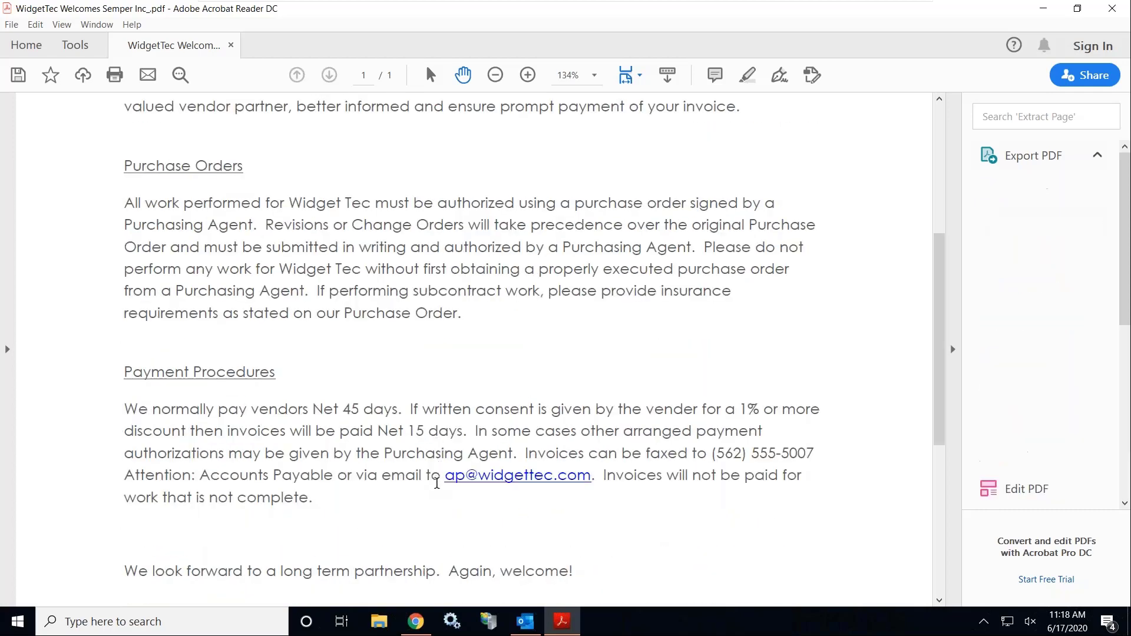
pyautogui.scroll(-6, 435, 480)
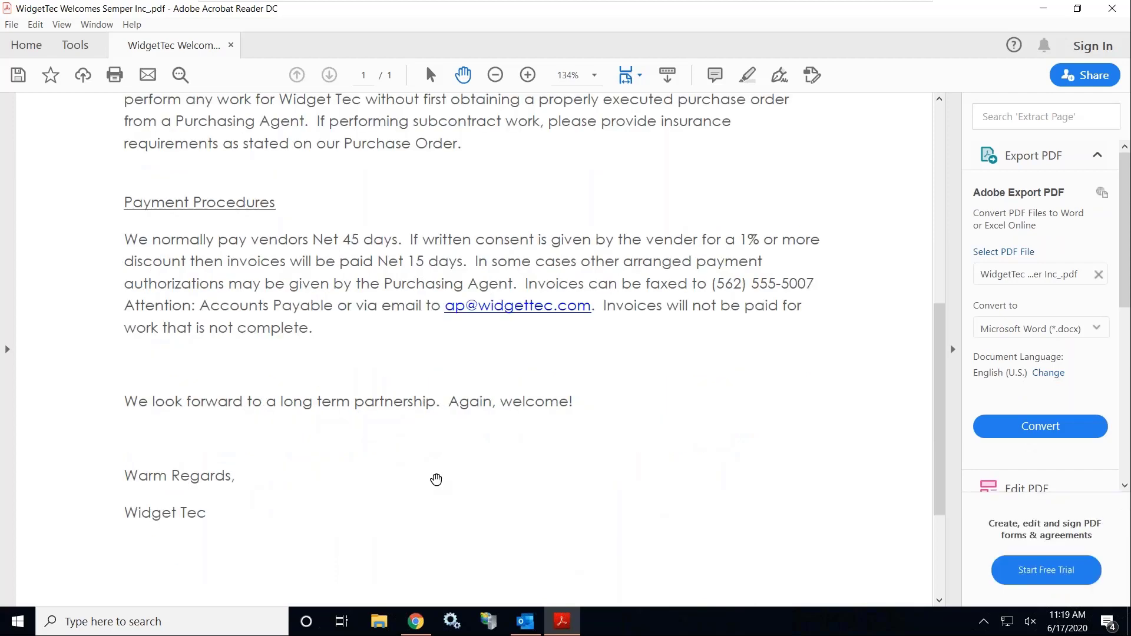
pyautogui.scroll(17, 435, 480)
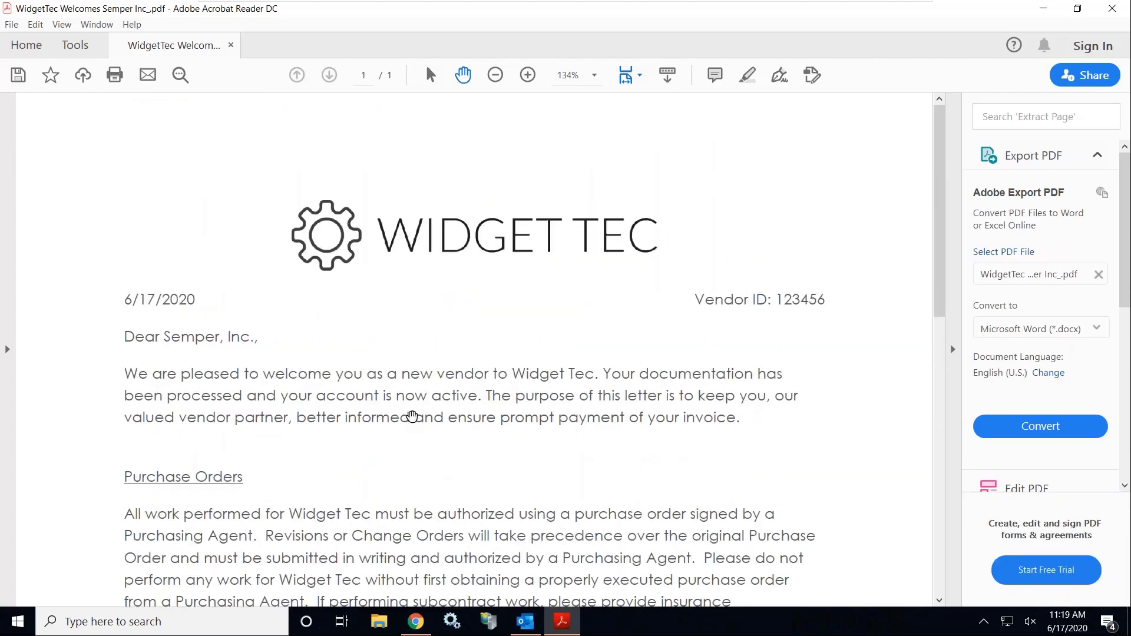
pyautogui.click(1119, 13)
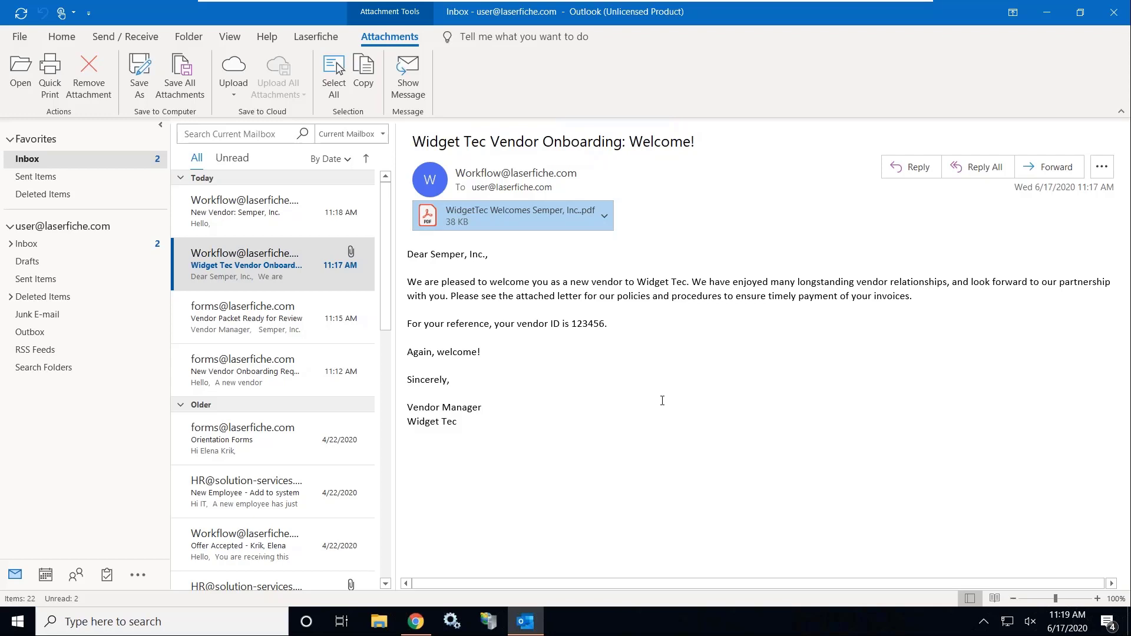
# Return to the Laserfiche repository in Chrome
pyautogui.click(415, 621)
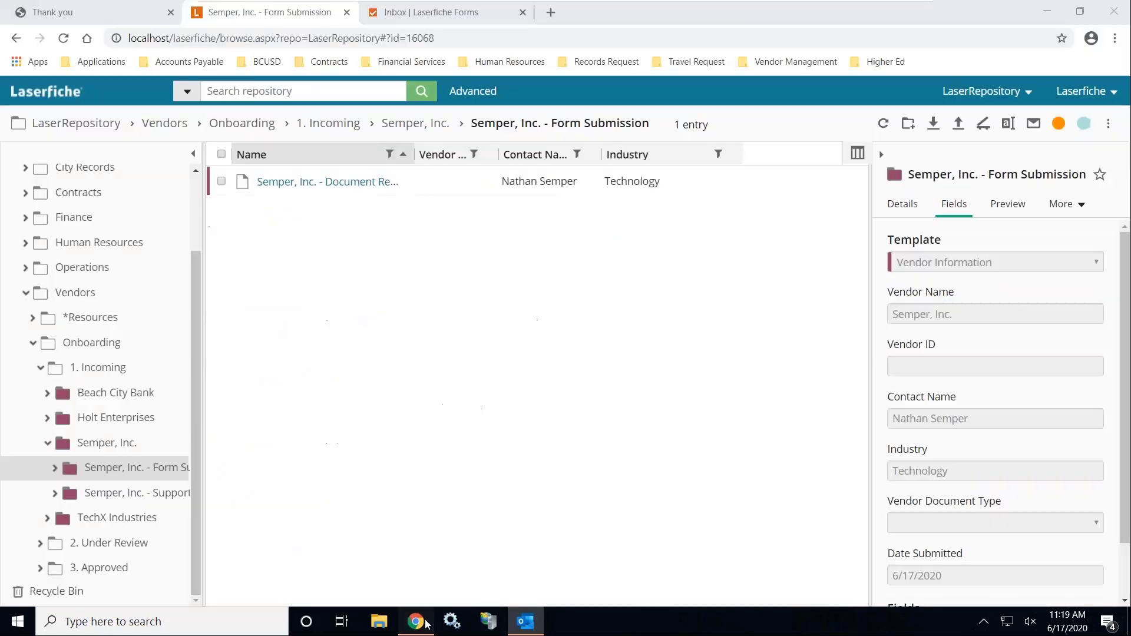
# Open Update Vendor Information from the Vendor Management bookmarks
pyautogui.click(766, 64)
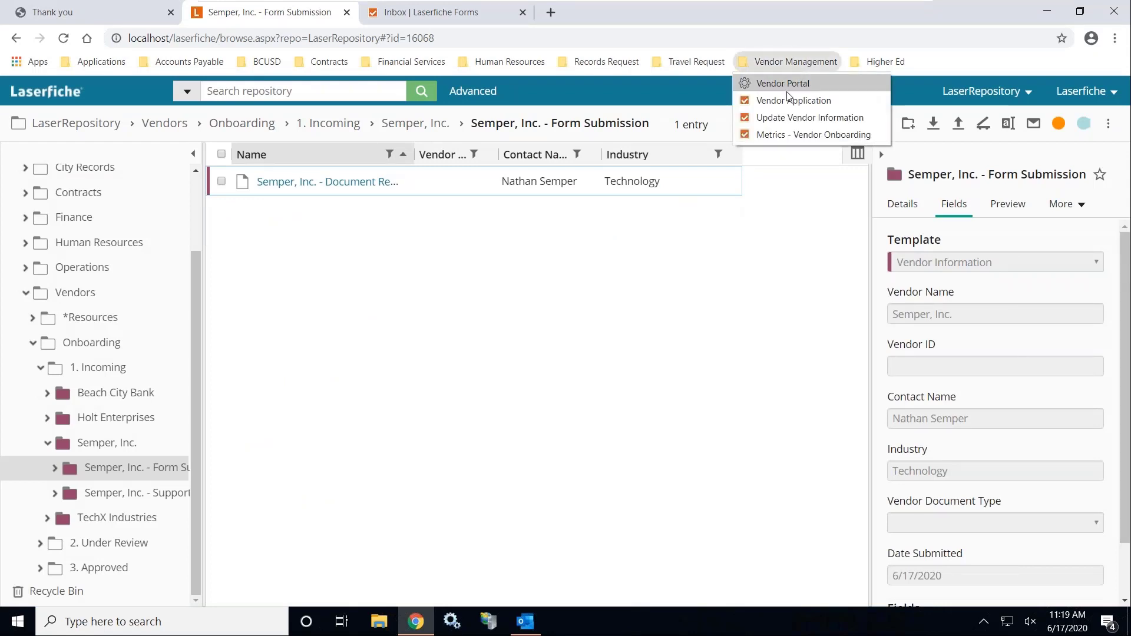
pyautogui.click(837, 118)
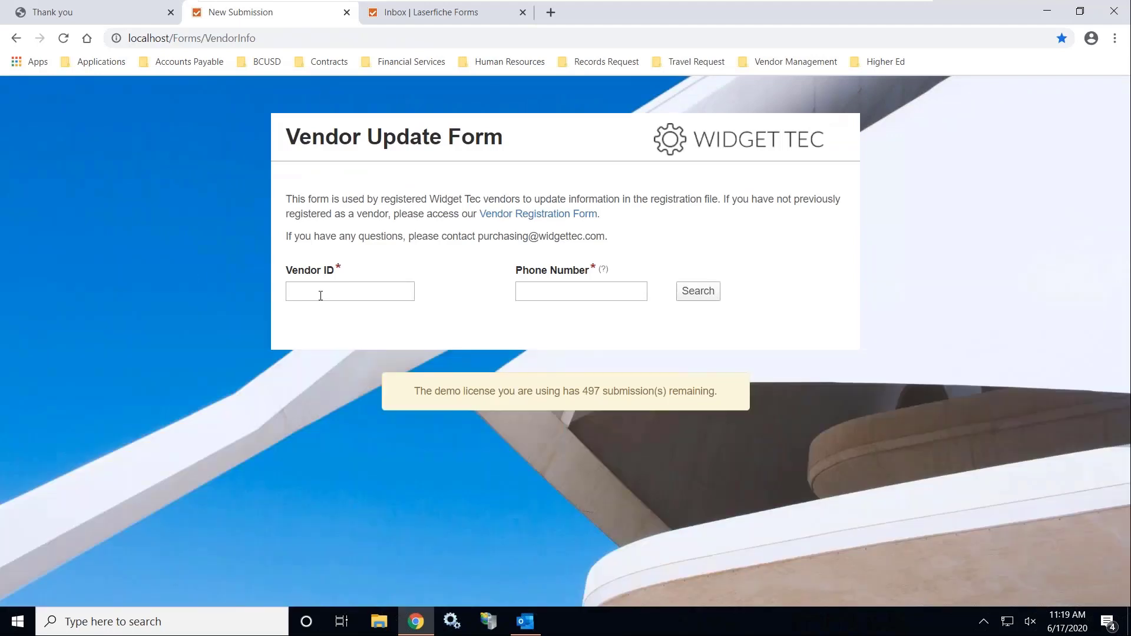
# Look up the existing vendor record by entering its Vendor ID and phone number
pyautogui.click(320, 296)
pyautogui.write('123456')
pyautogui.press('Tab')
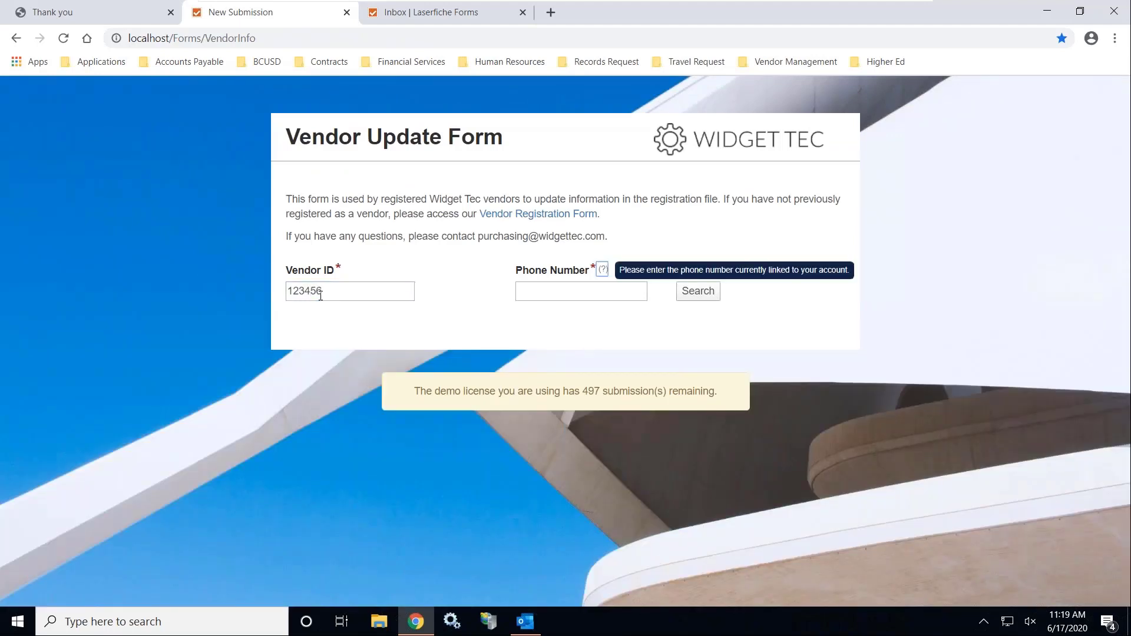
pyautogui.click(584, 289)
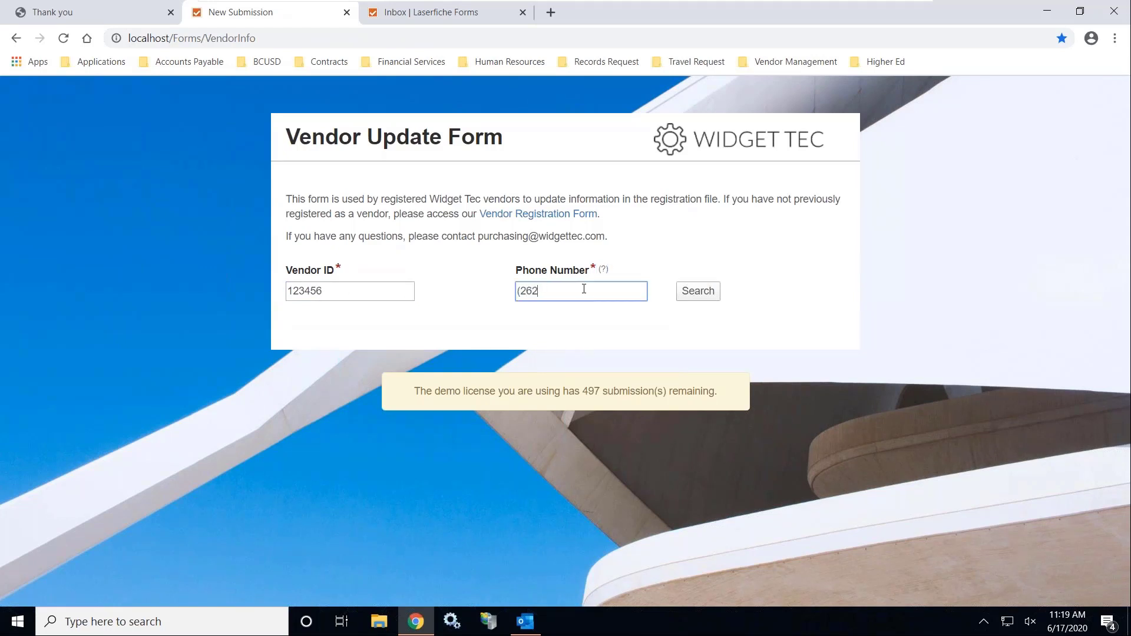
pyautogui.click(695, 298)
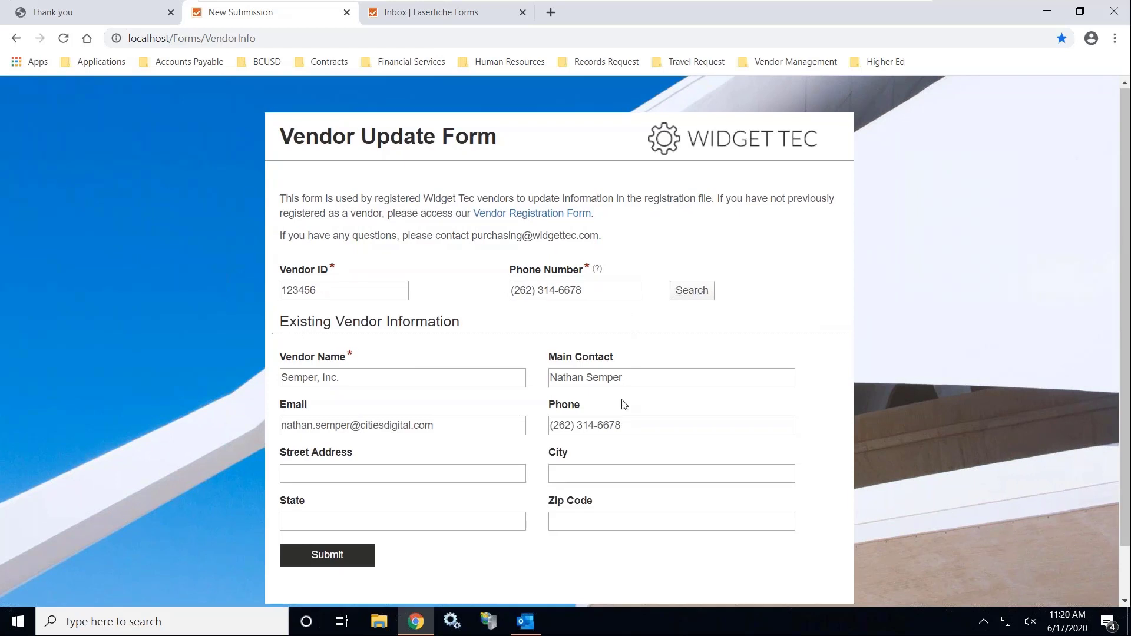
# Enter the vendor's new street address in the Street Address field
pyautogui.scroll(-1, 624, 404)
pyautogui.click(408, 417)
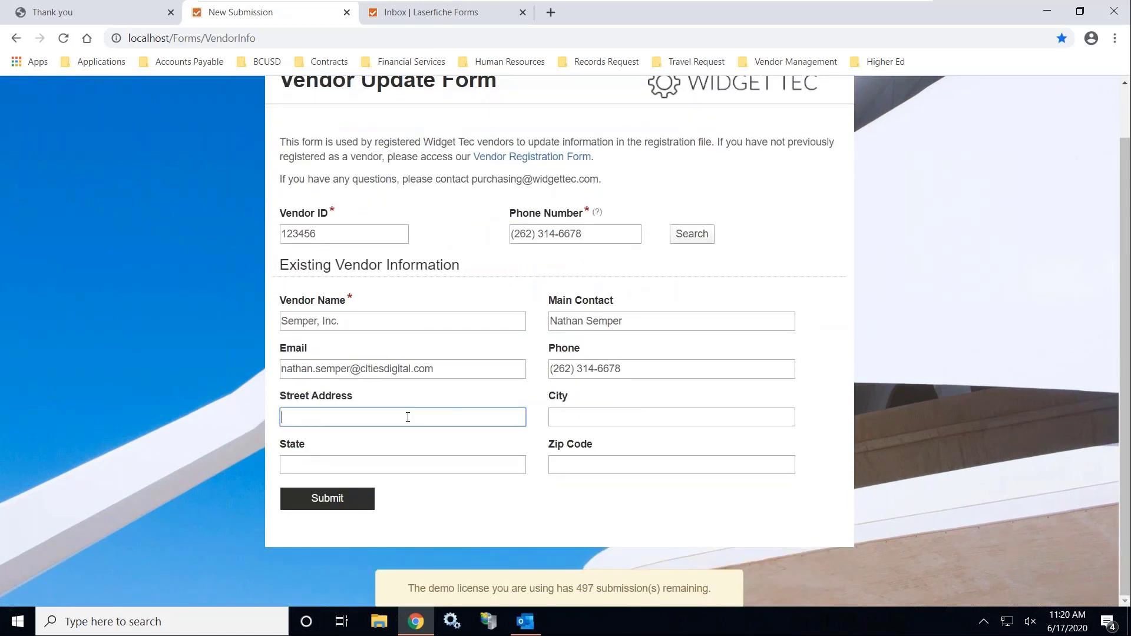
pyautogui.click(327, 499)
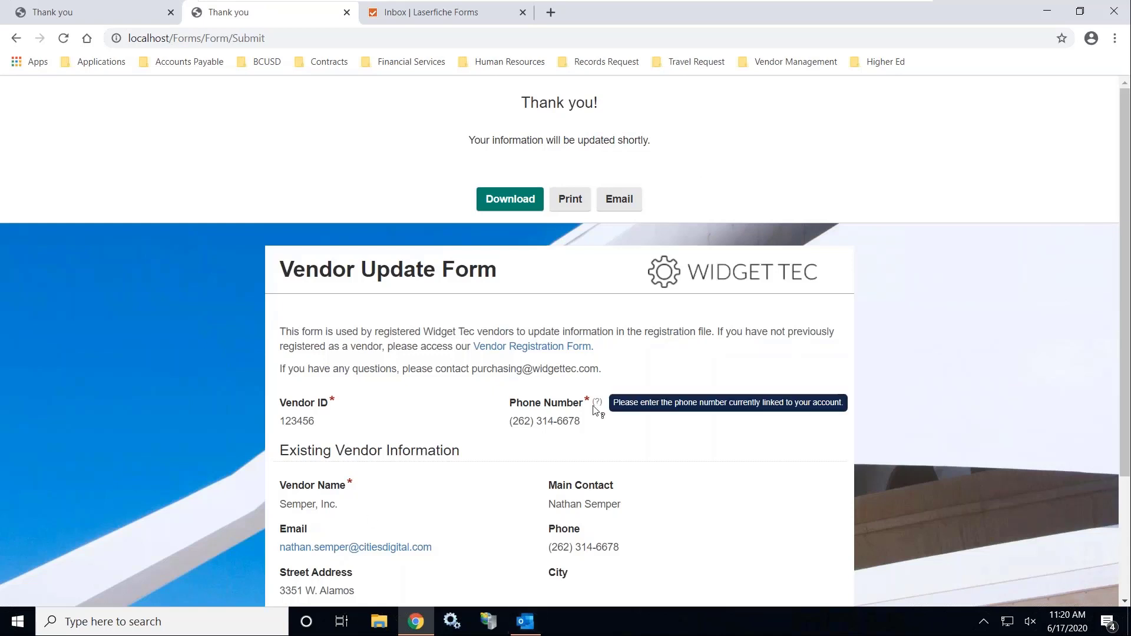
pyautogui.scroll(-1, 671, 401)
pyautogui.scroll(-2, 670, 401)
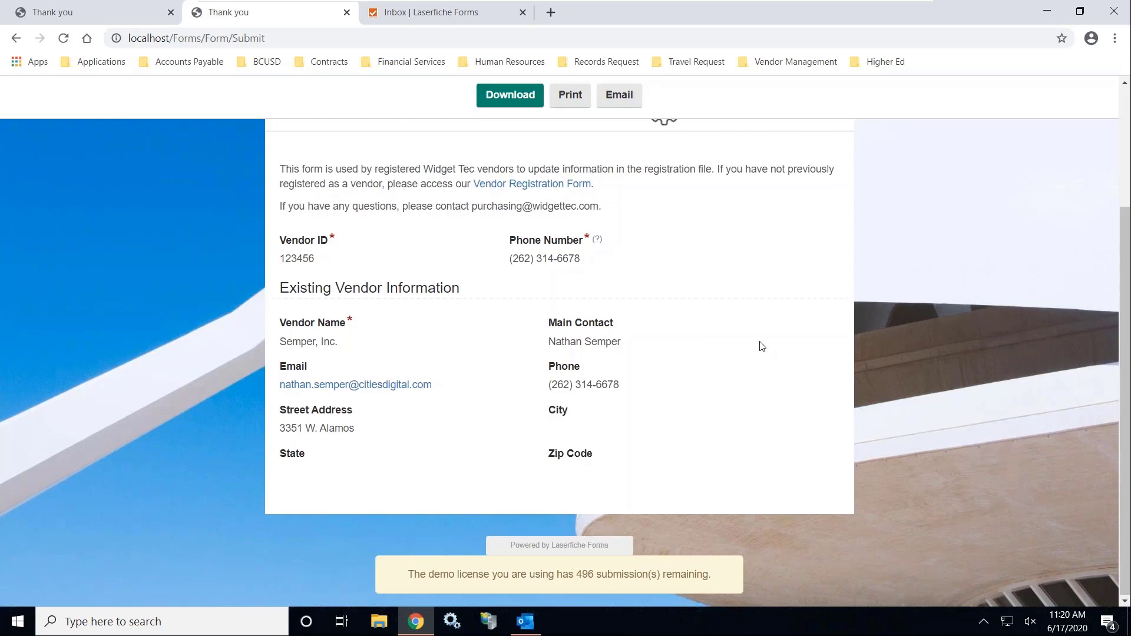
pyautogui.scroll(3, 760, 346)
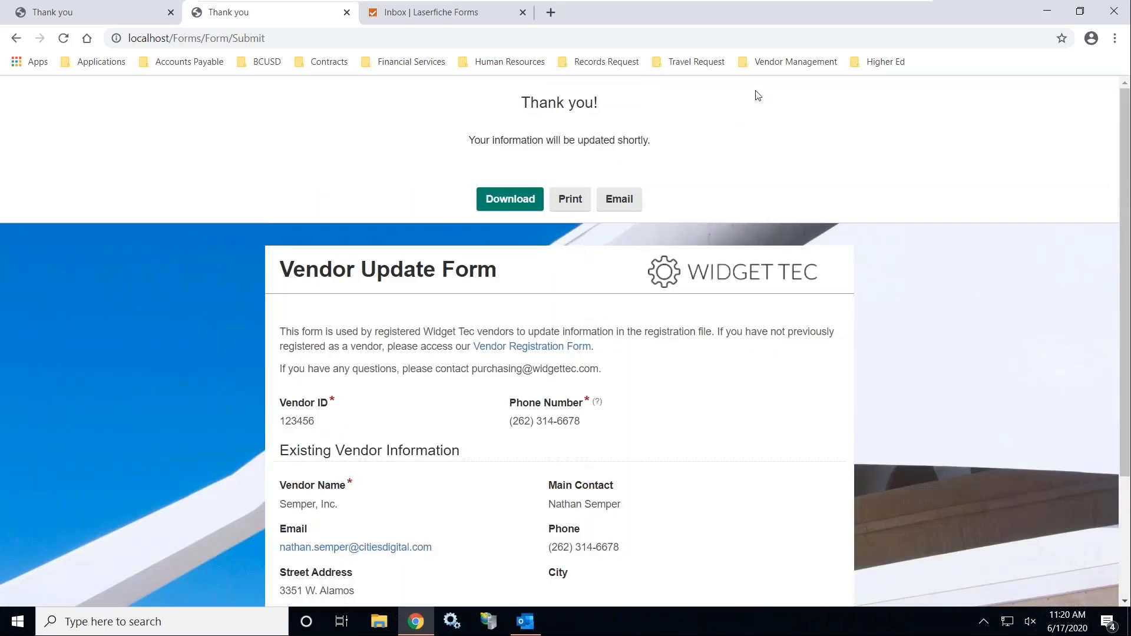
pyautogui.click(795, 64)
pyautogui.click(801, 133)
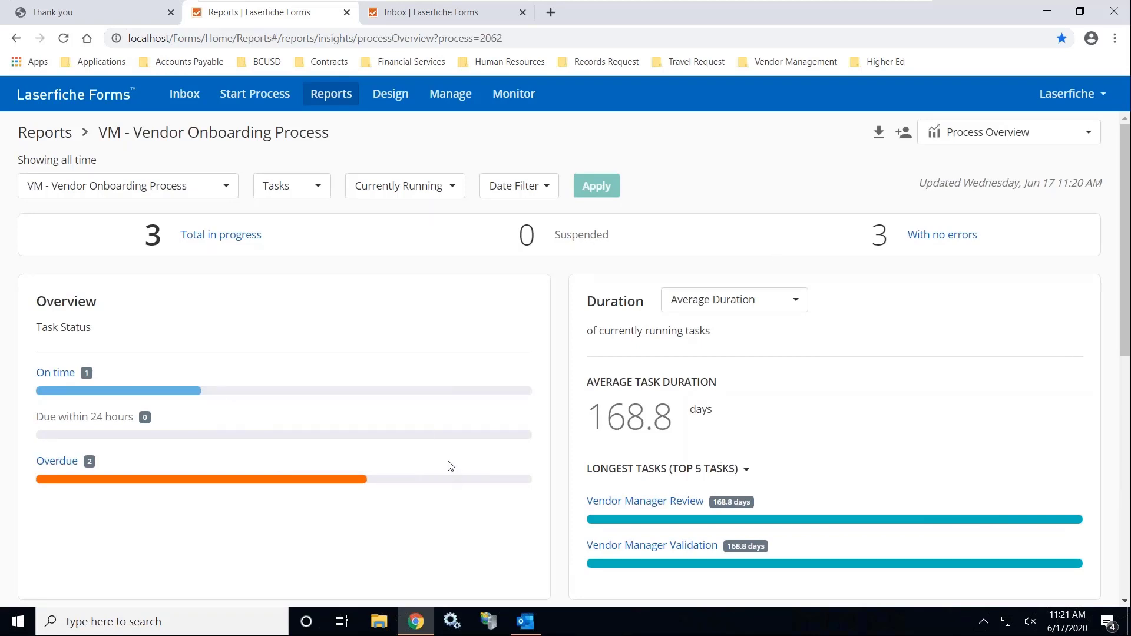
# Scroll through the Process Overview report to review task status and user/task breakdowns
pyautogui.scroll(-3, 450, 467)
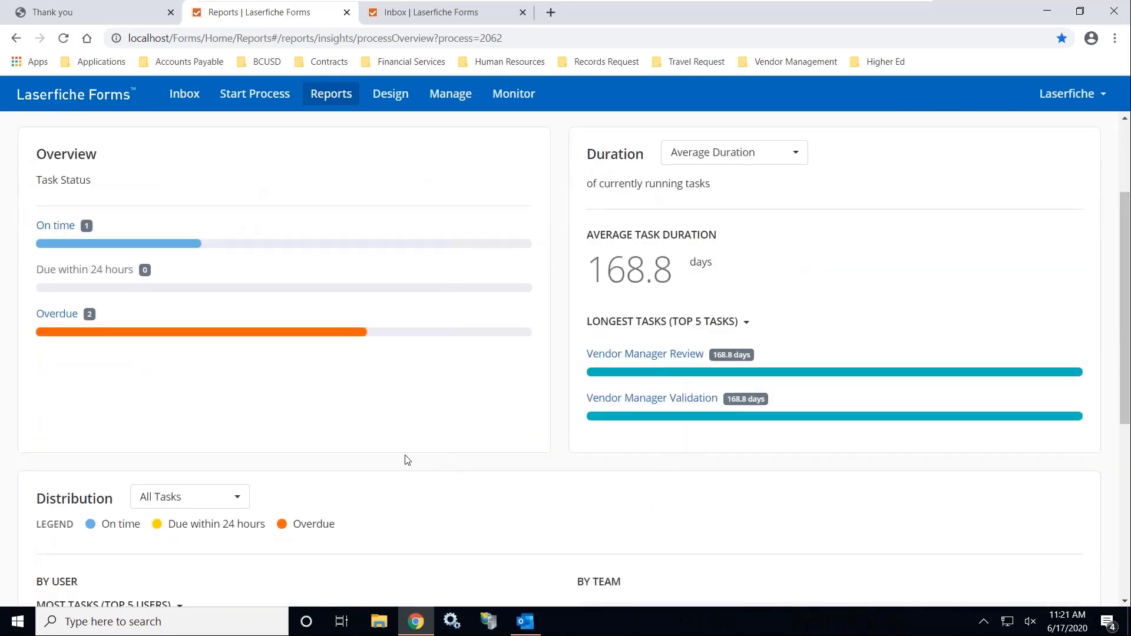
pyautogui.scroll(3, 406, 459)
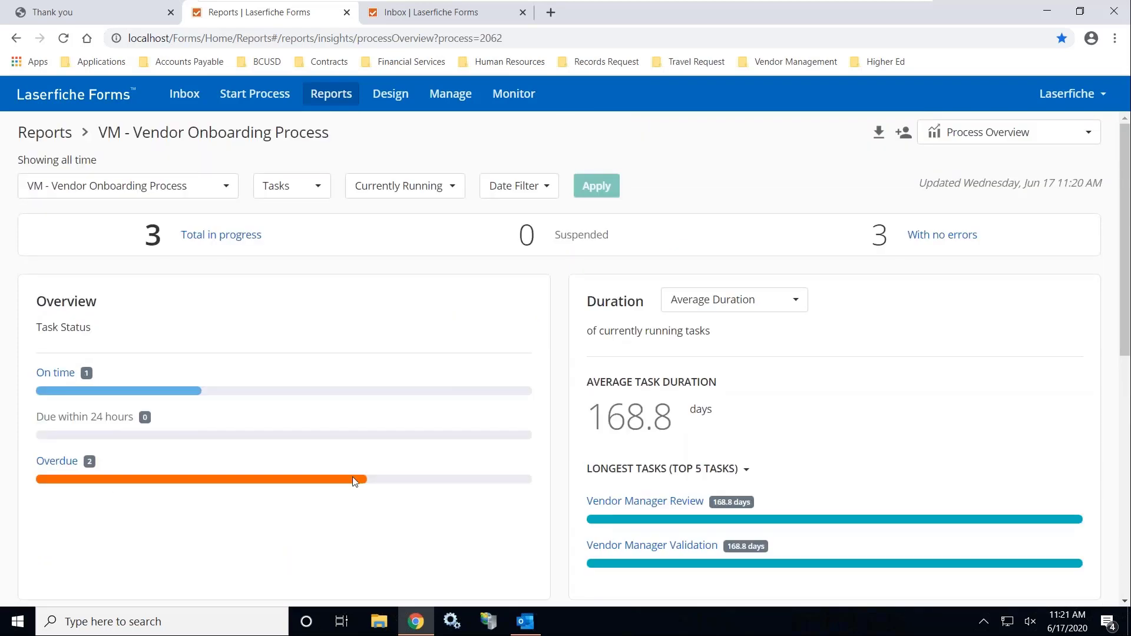
pyautogui.scroll(-9, 729, 425)
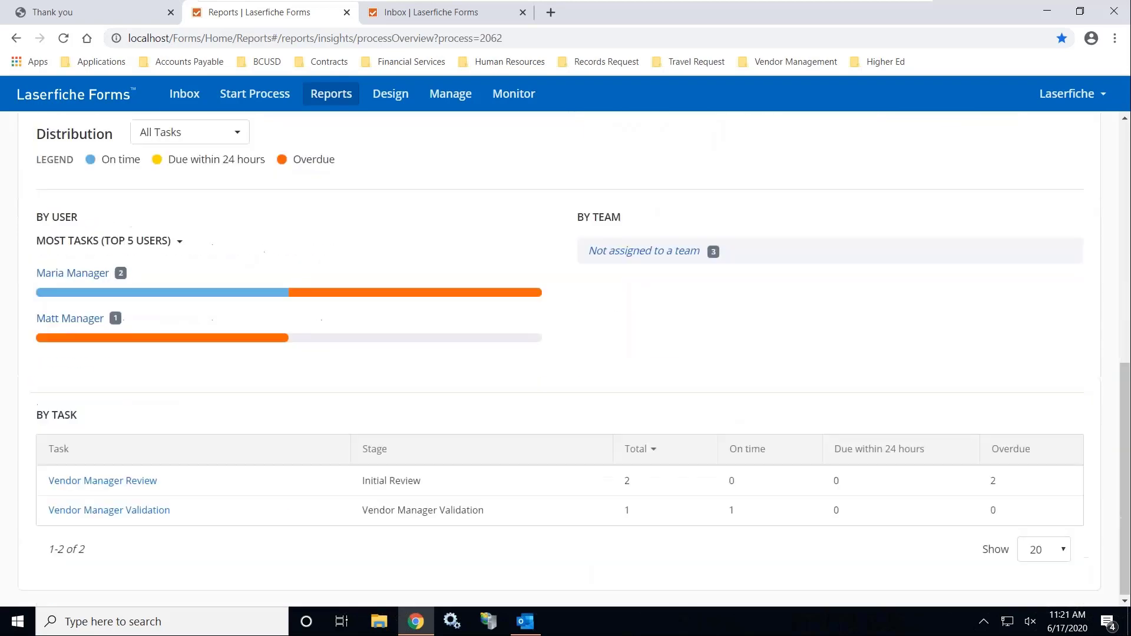
pyautogui.moveTo(87, 301)
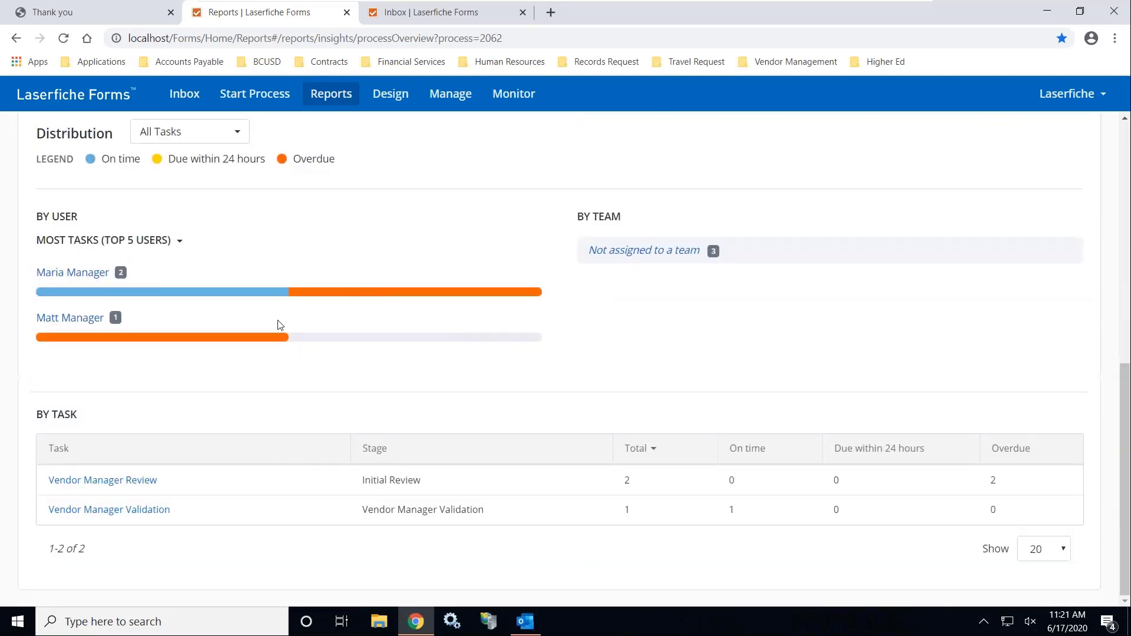
pyautogui.moveTo(253, 340)
# Browse the Business Process Library templates in the process designer
pyautogui.click(399, 94)
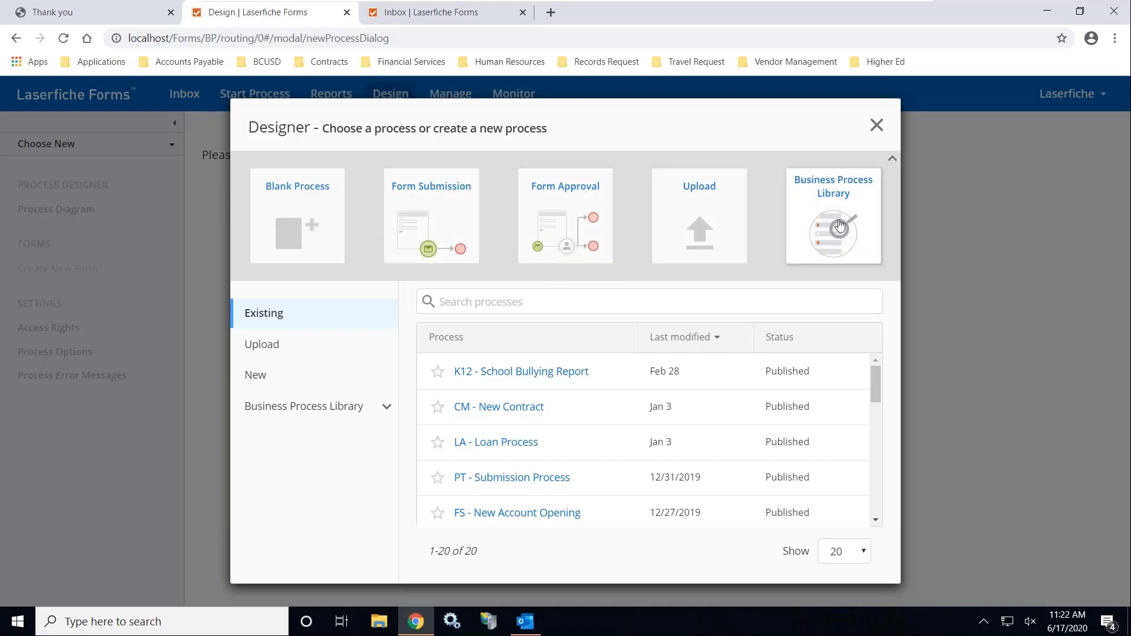
pyautogui.click(835, 187)
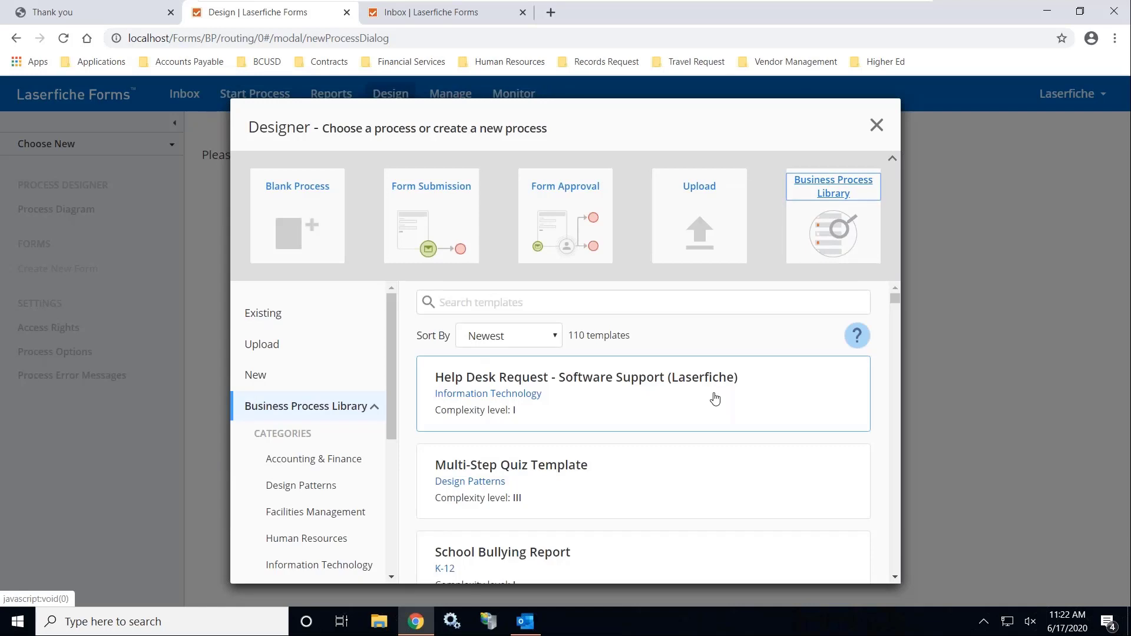
pyautogui.scroll(-5, 715, 399)
pyautogui.scroll(5, 715, 398)
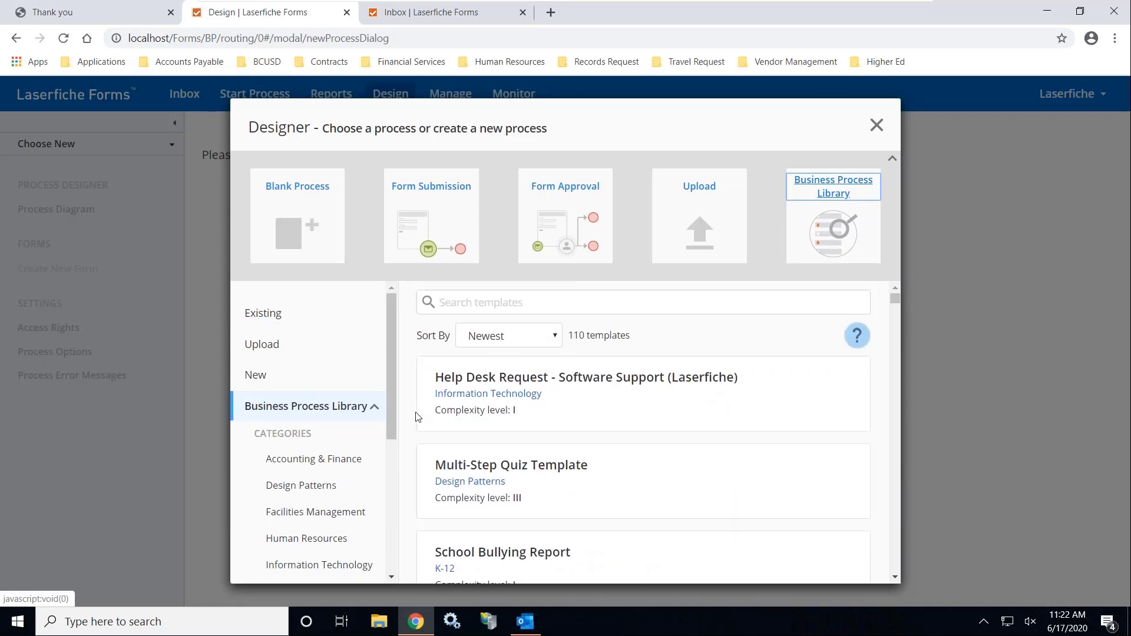
pyautogui.moveTo(394, 337); pyautogui.dragTo(394, 392)
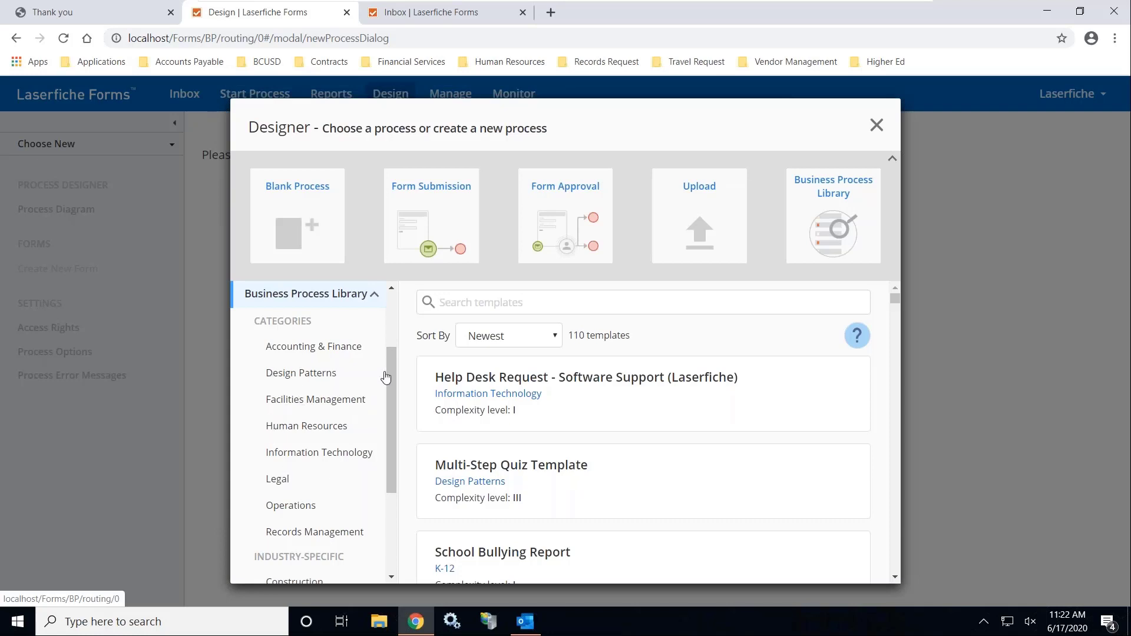
pyautogui.moveTo(390, 365); pyautogui.dragTo(391, 448)
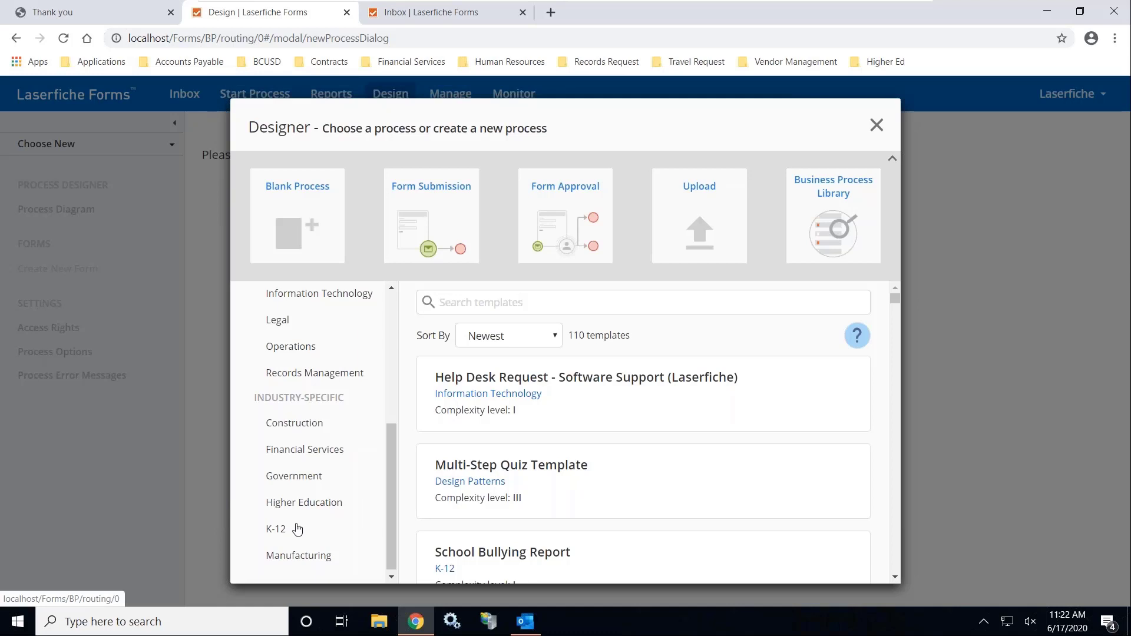
# Filter the library to Government templates and look through them
pyautogui.click(306, 482)
pyautogui.scroll(-3, 739, 455)
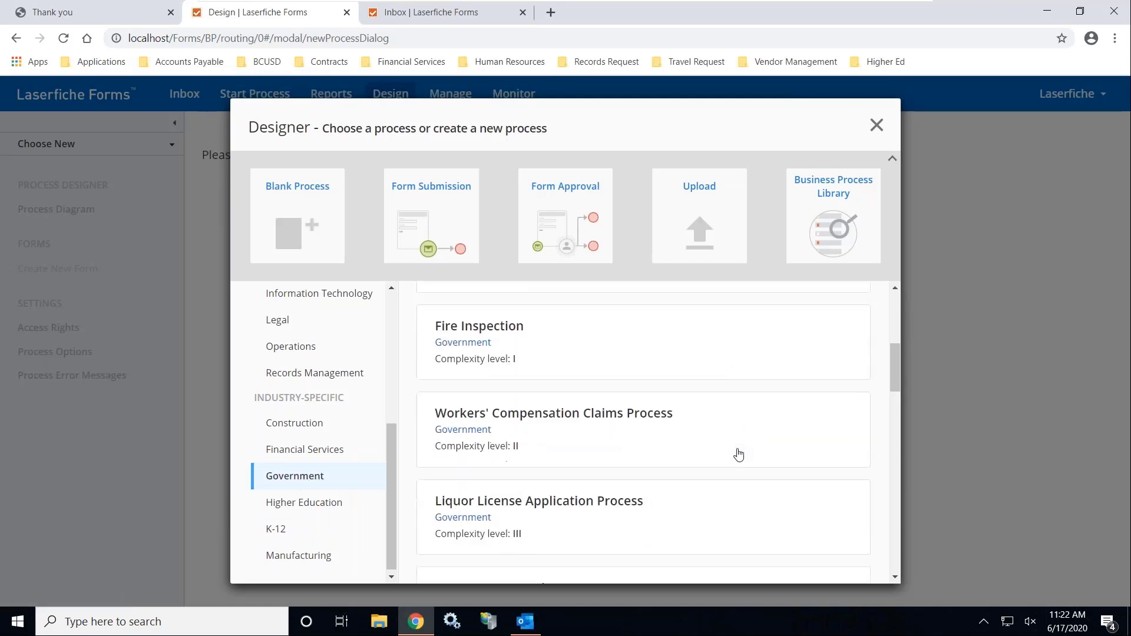
pyautogui.scroll(-10, 738, 454)
pyautogui.scroll(8, 739, 455)
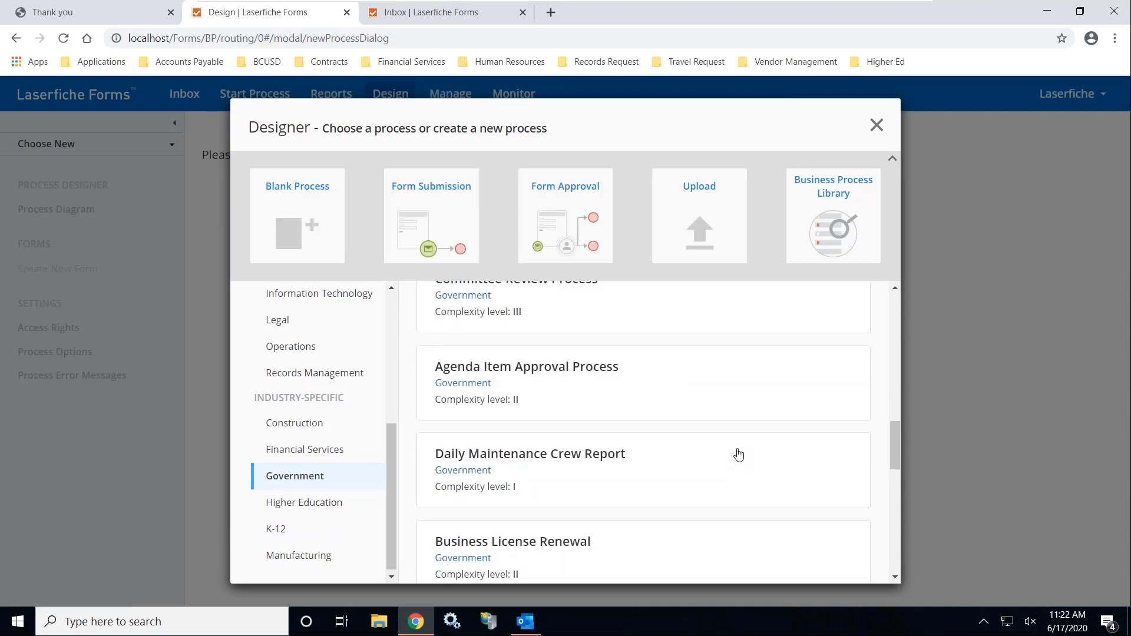
pyautogui.scroll(5, 739, 454)
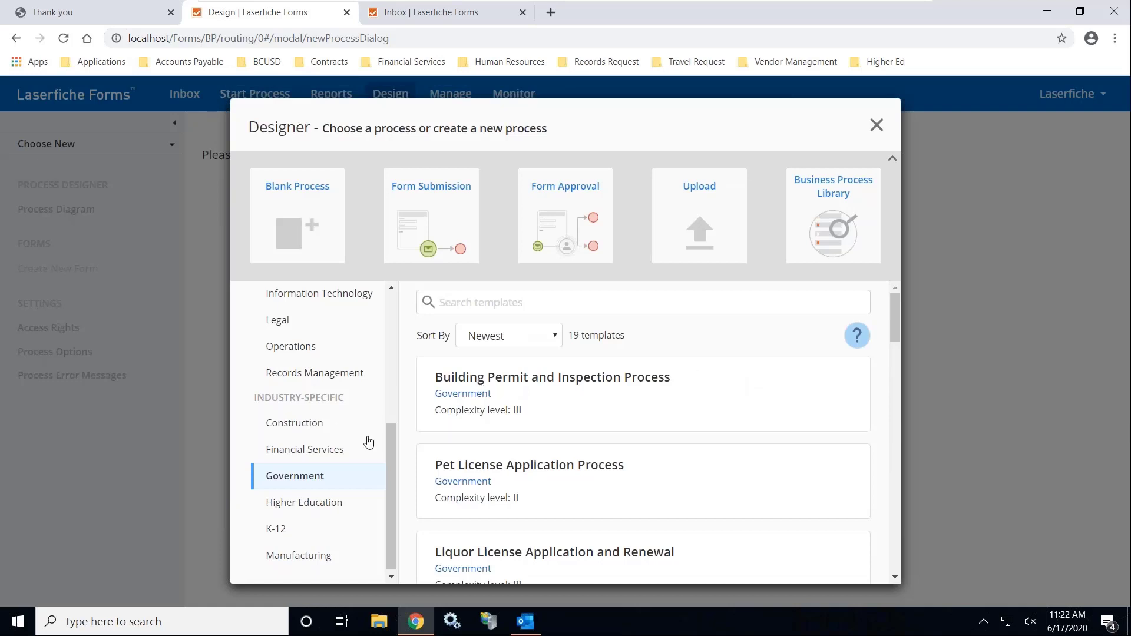
pyautogui.scroll(2, 376, 334)
pyautogui.scroll(3, 377, 321)
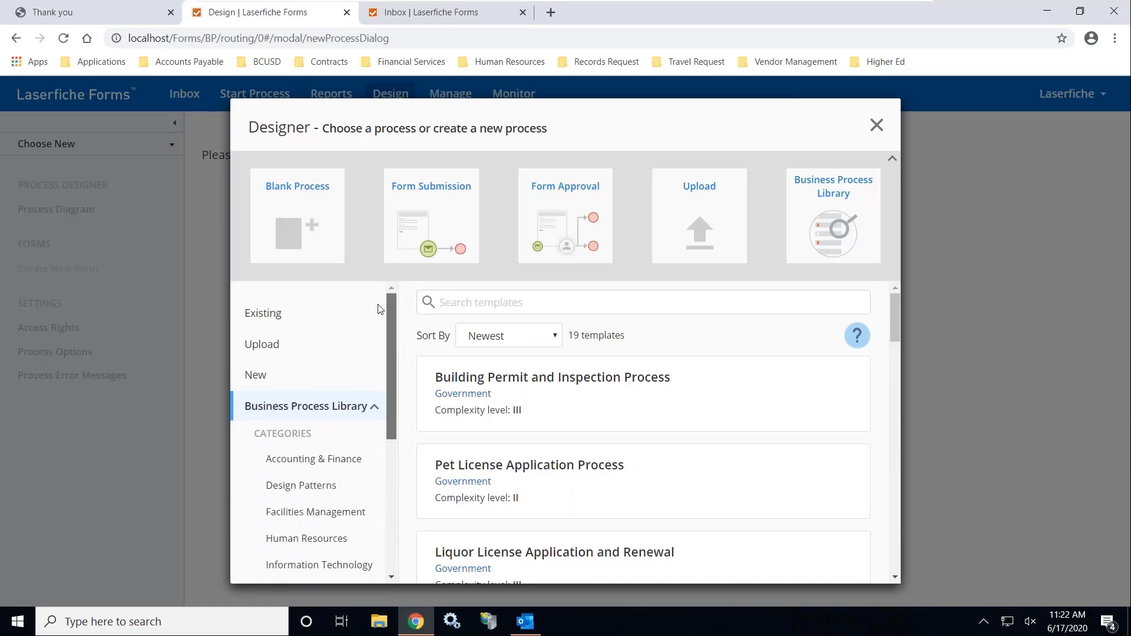
# Open the existing VM - Vendor Onboarding Process for editing
pyautogui.click(281, 319)
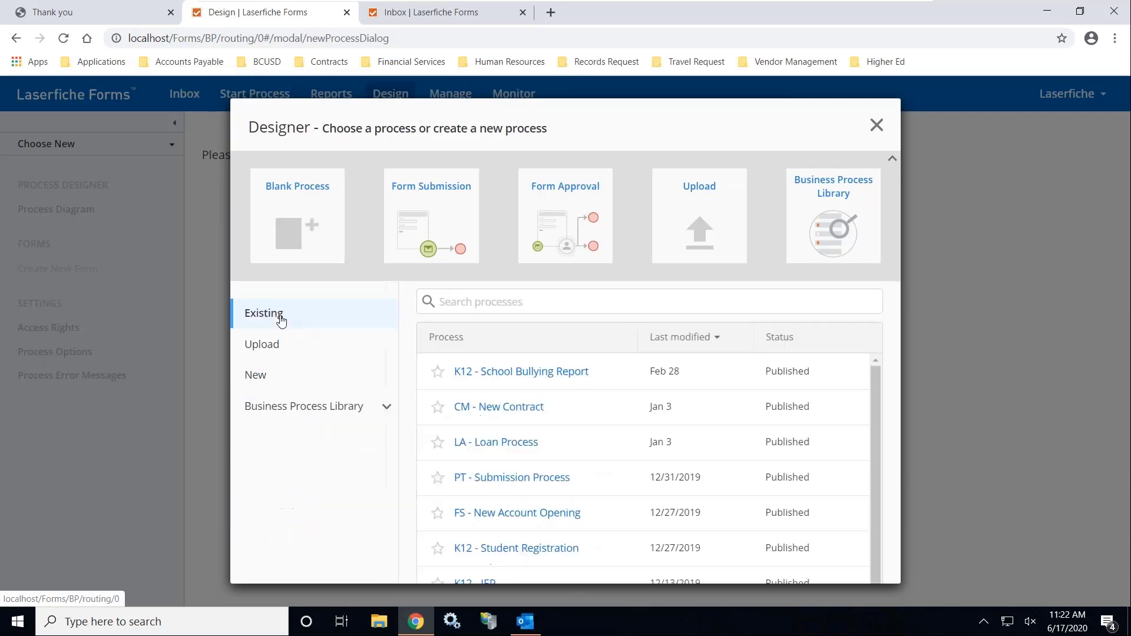
pyautogui.scroll(-4, 637, 462)
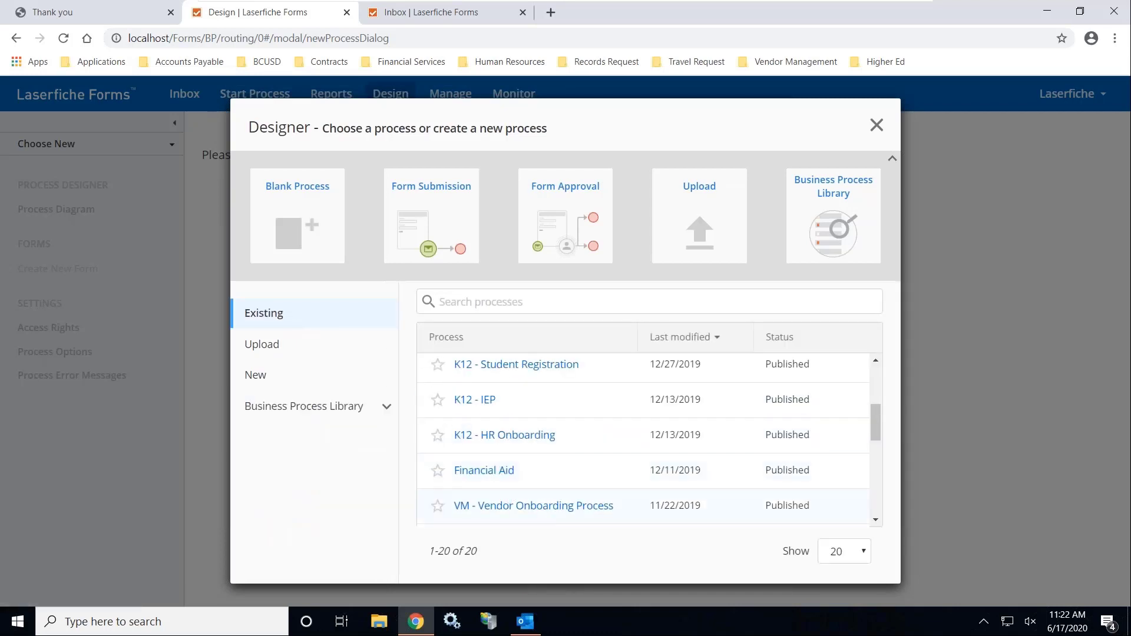
pyautogui.click(543, 508)
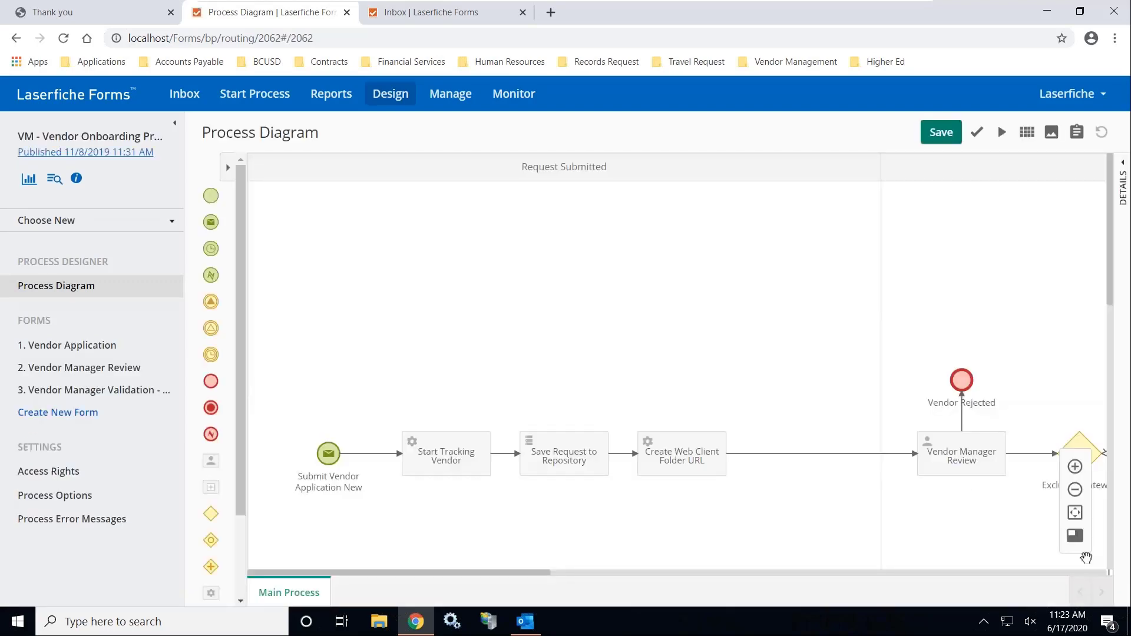
# Zoom out and pan across the process diagram, then open the 1. Vendor Application form
pyautogui.click(1077, 491)
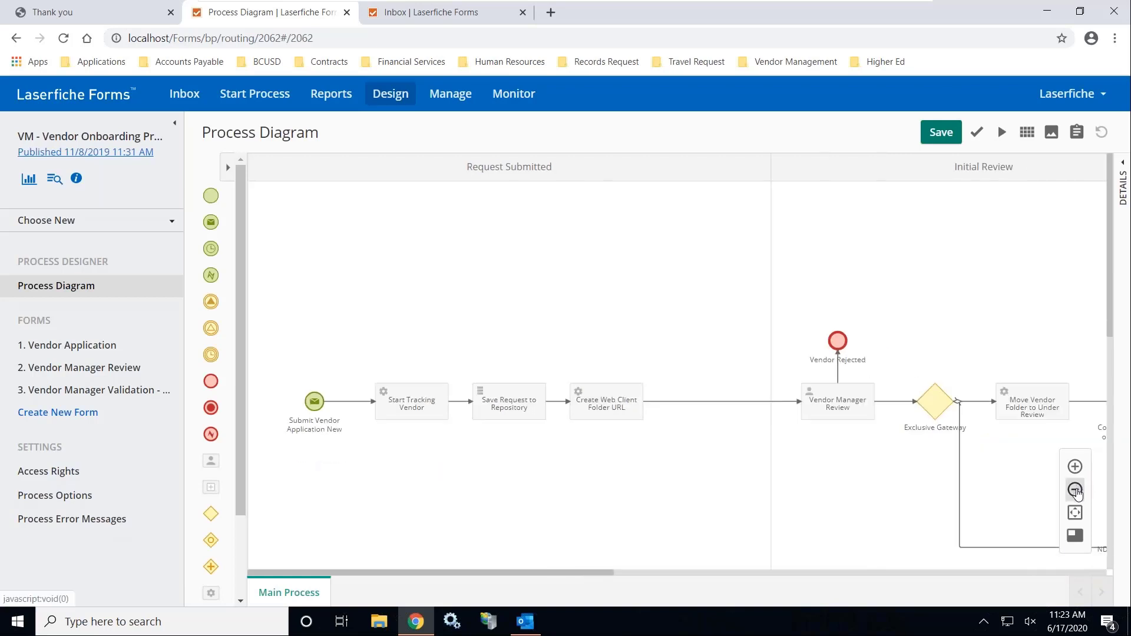
pyautogui.click(1077, 492)
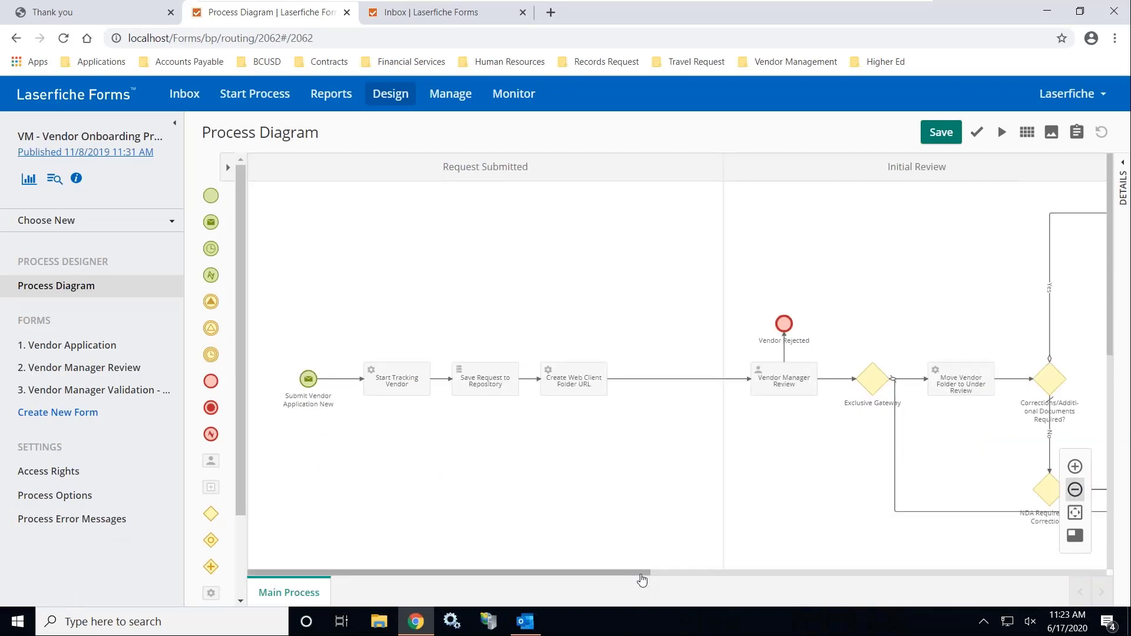
pyautogui.moveTo(498, 180)
pyautogui.moveTo(559, 569); pyautogui.dragTo(734, 554)
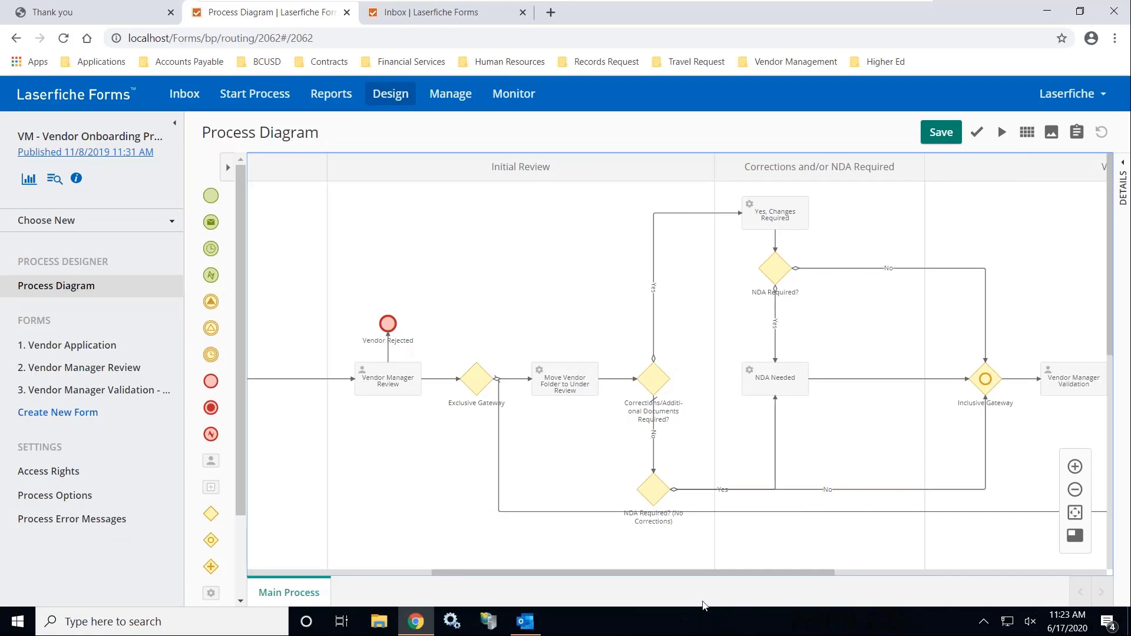
pyautogui.moveTo(680, 573); pyautogui.dragTo(778, 566)
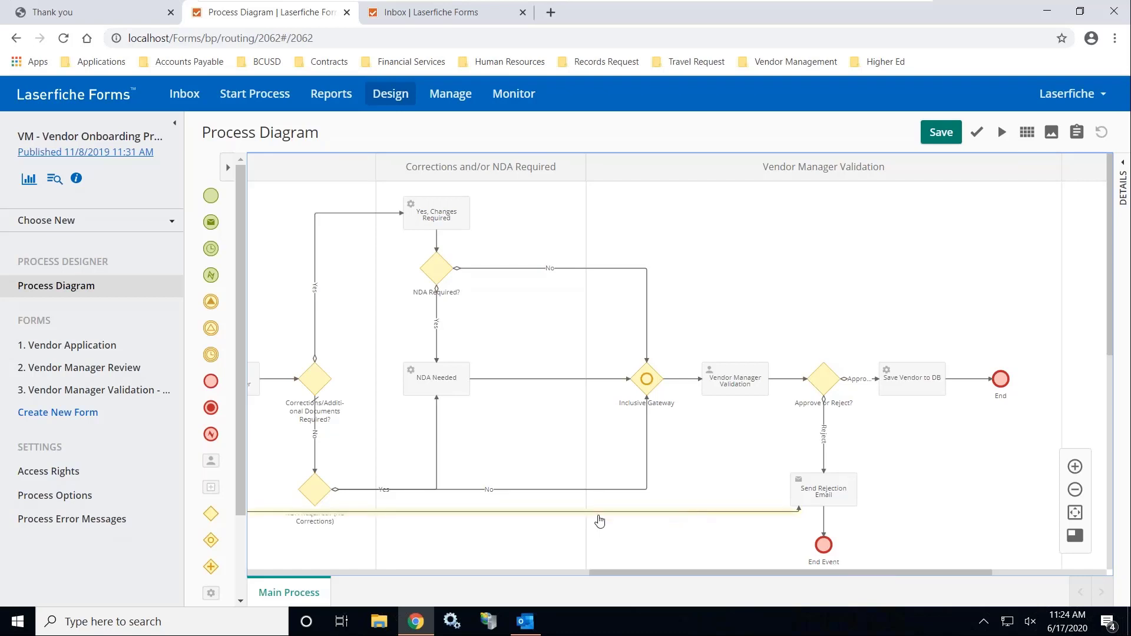
pyautogui.click(89, 345)
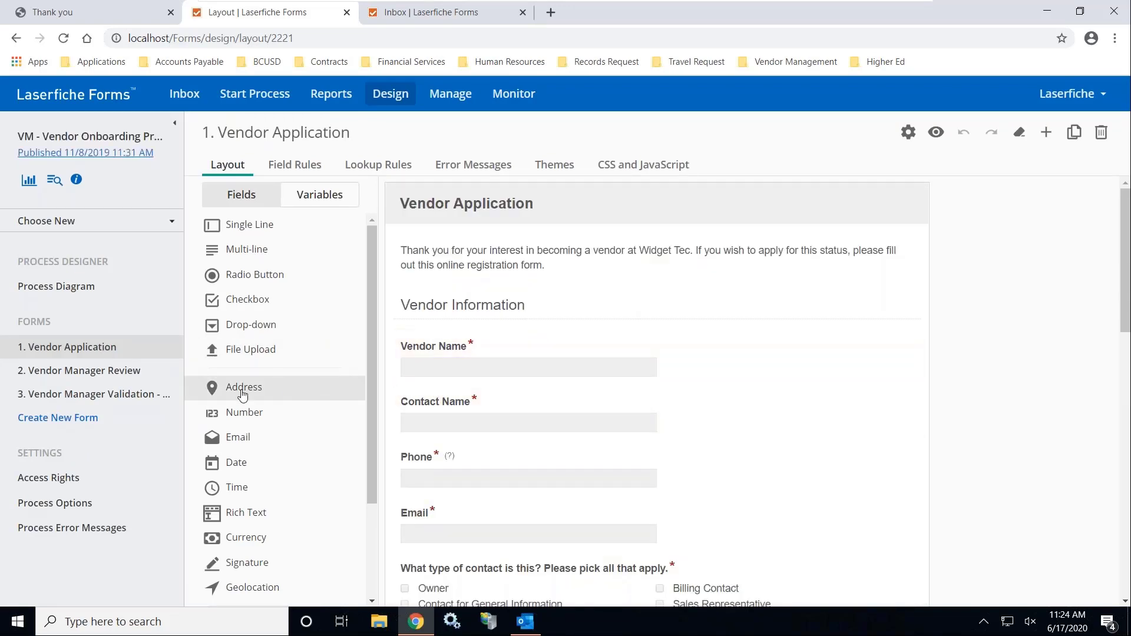
# Place an Address field below Vendor Name, then scroll through the Product Information fields
pyautogui.moveTo(238, 393); pyautogui.dragTo(442, 381)
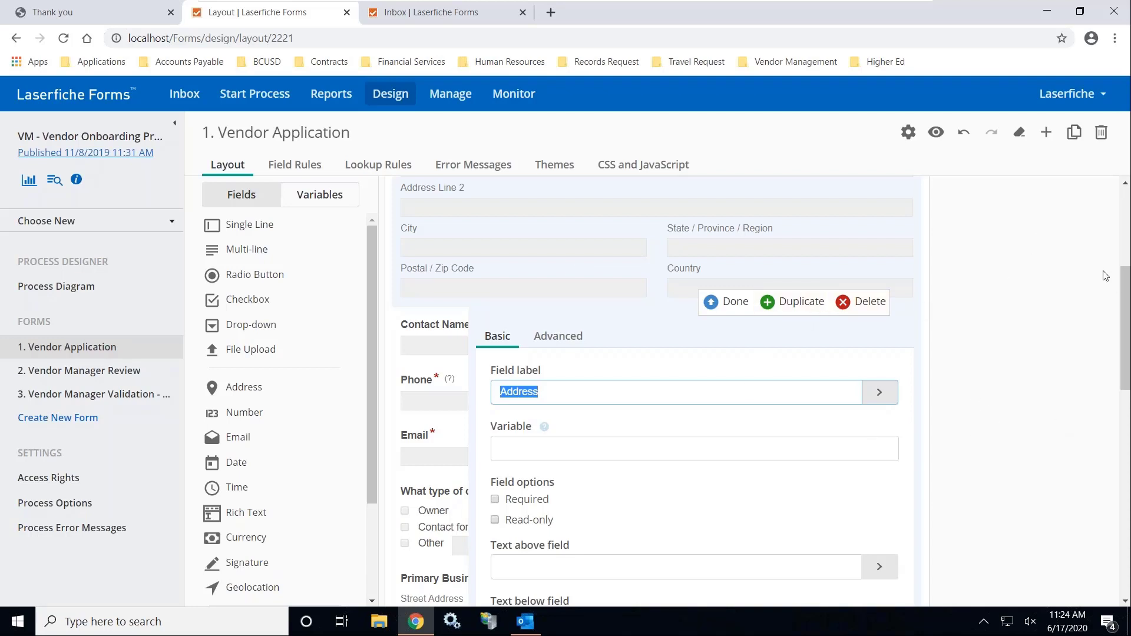
pyautogui.moveTo(1125, 310)
pyautogui.mouseDown()
pyautogui.moveTo(1127, 445)
pyautogui.moveTo(1126, 291)
pyautogui.mouseUp()
pyautogui.moveTo(1127, 236); pyautogui.dragTo(1117, 445)
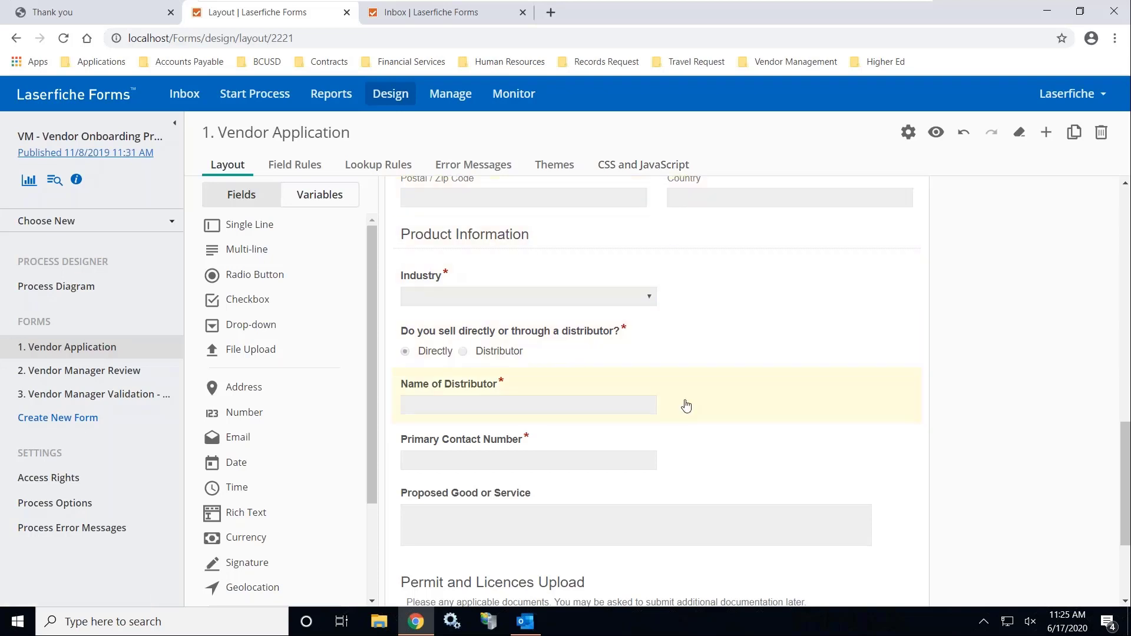
pyautogui.scroll(10, 687, 406)
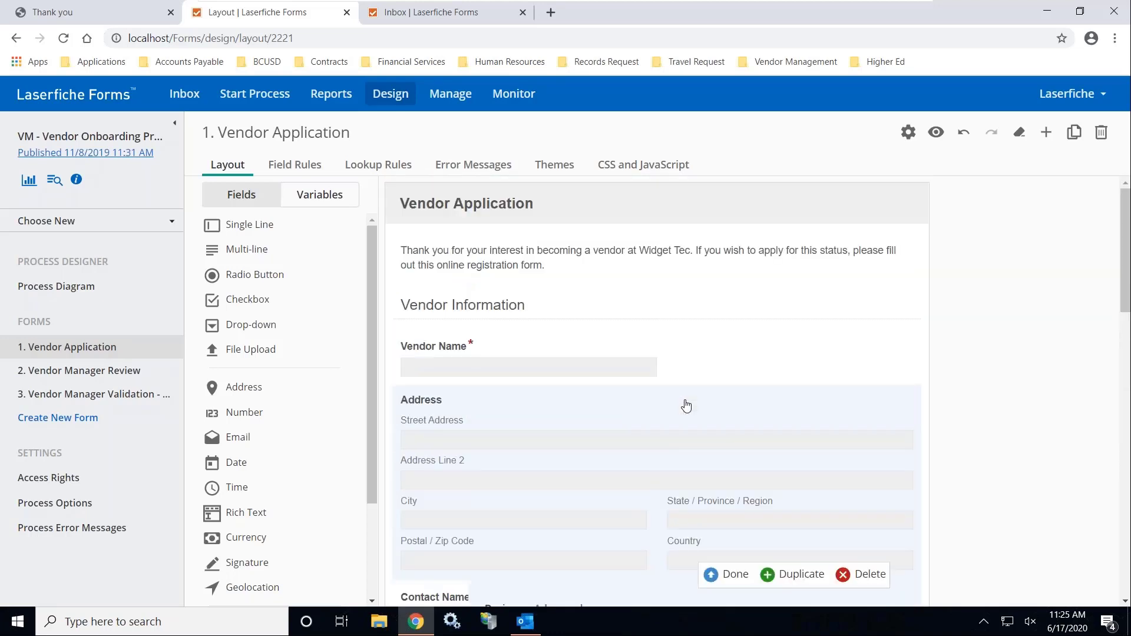